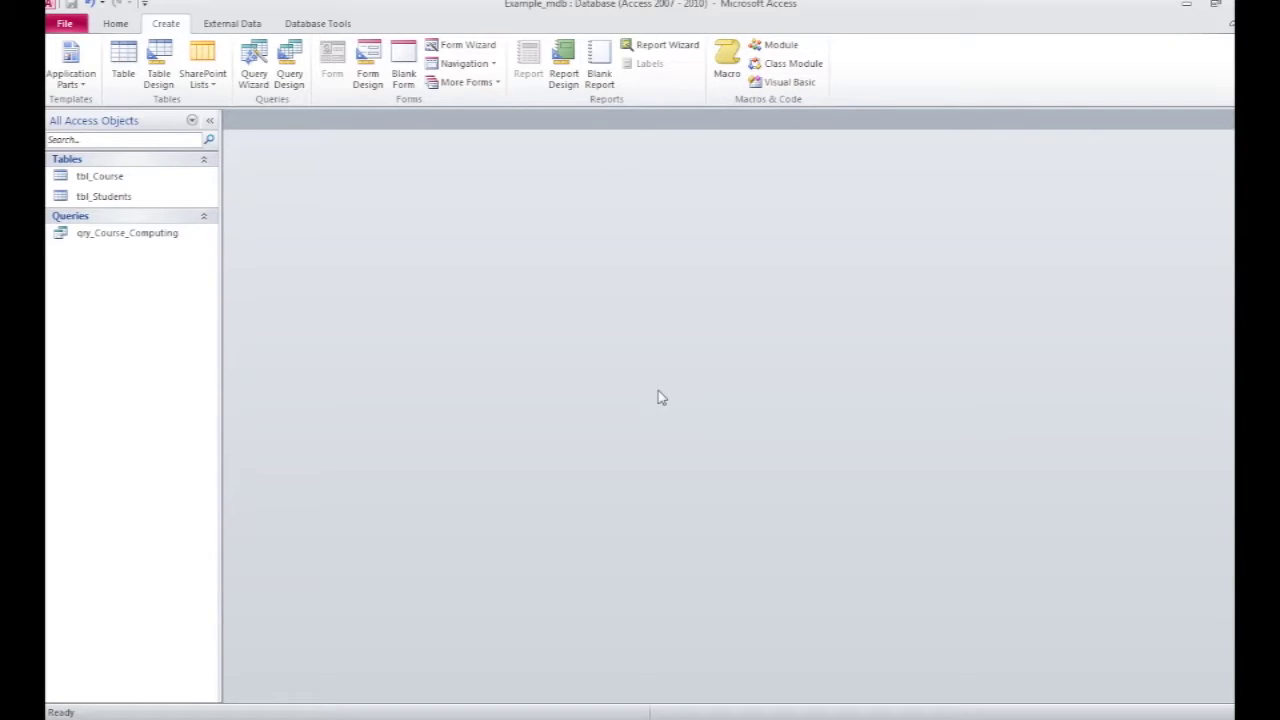
Step: Look over the External Data and Database Tools ribbons, and select the qry_Course_Computing query
click(241, 26)
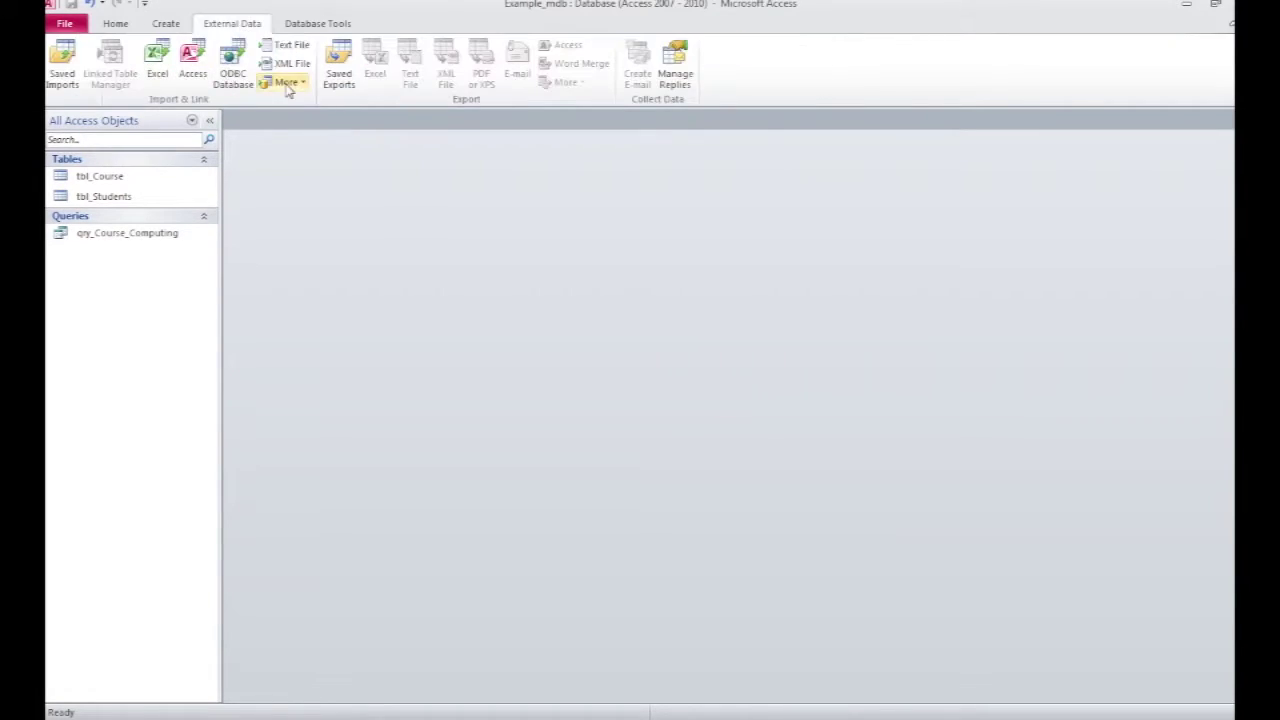
click(295, 24)
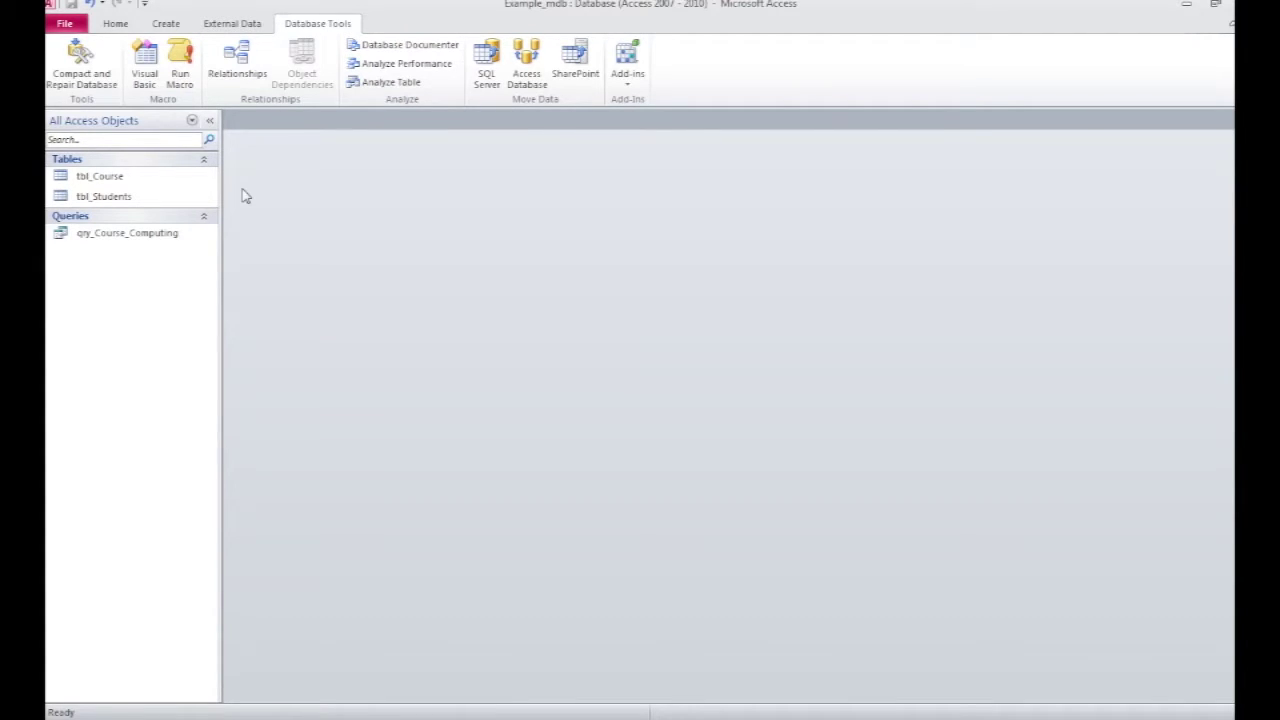
click(102, 233)
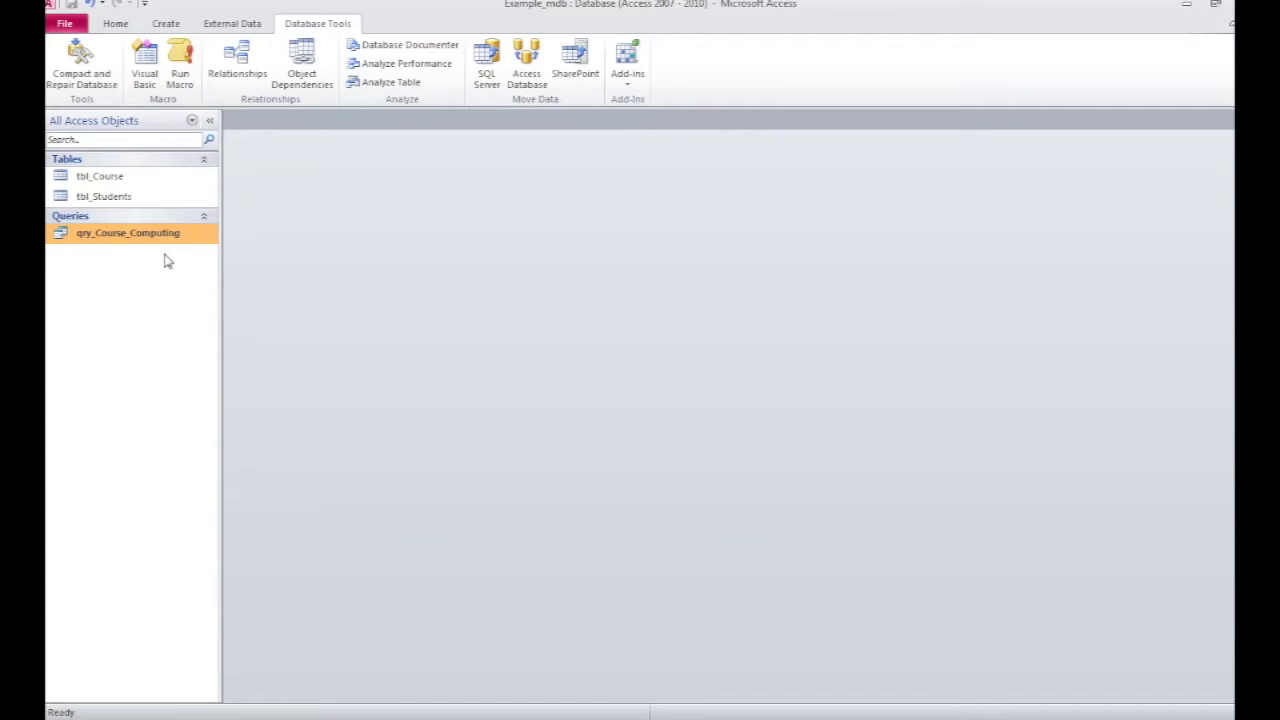
click(166, 23)
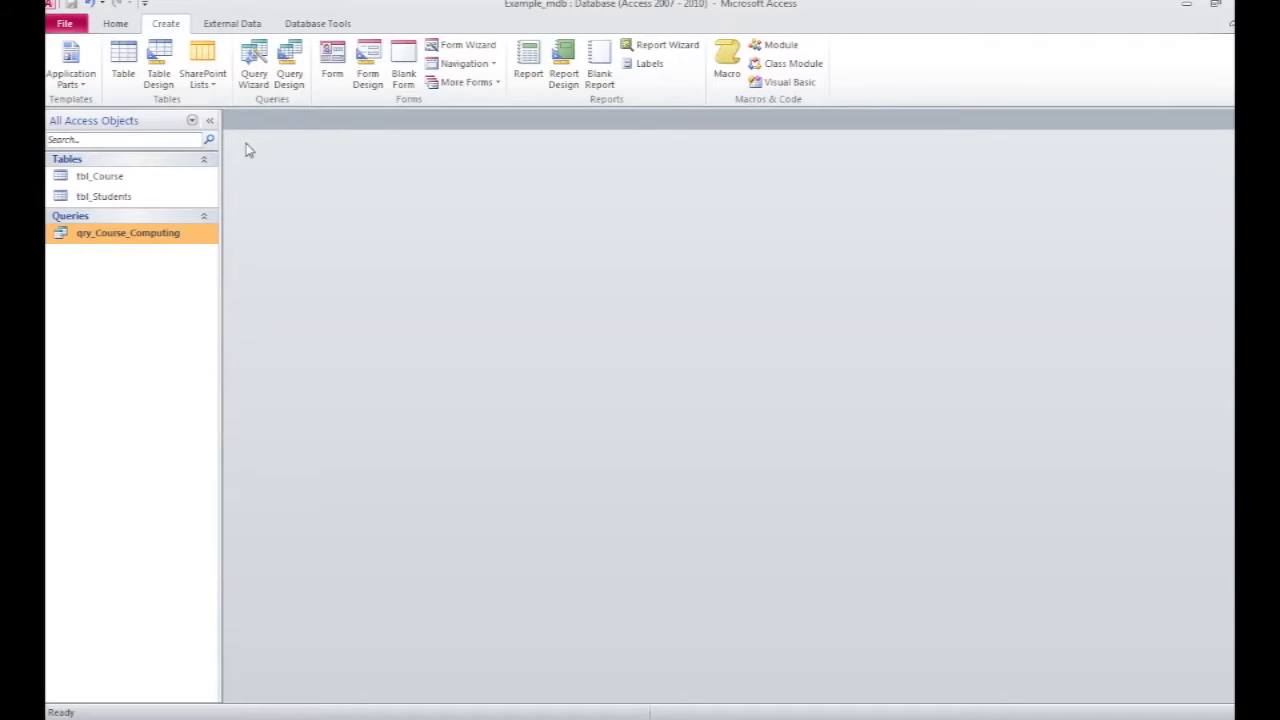
Step: Run the Form Wizard on tbl_Students with all five fields, Columnar layout, titled frm_Students
click(468, 45)
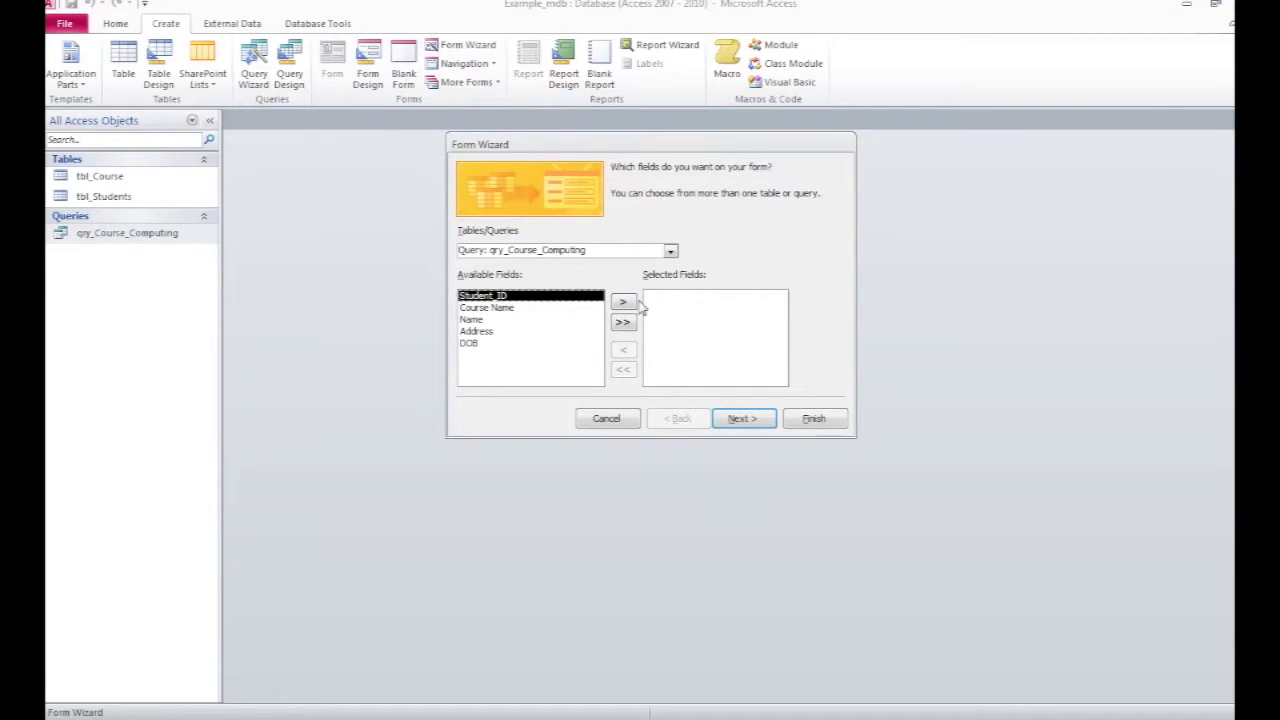
click(676, 251)
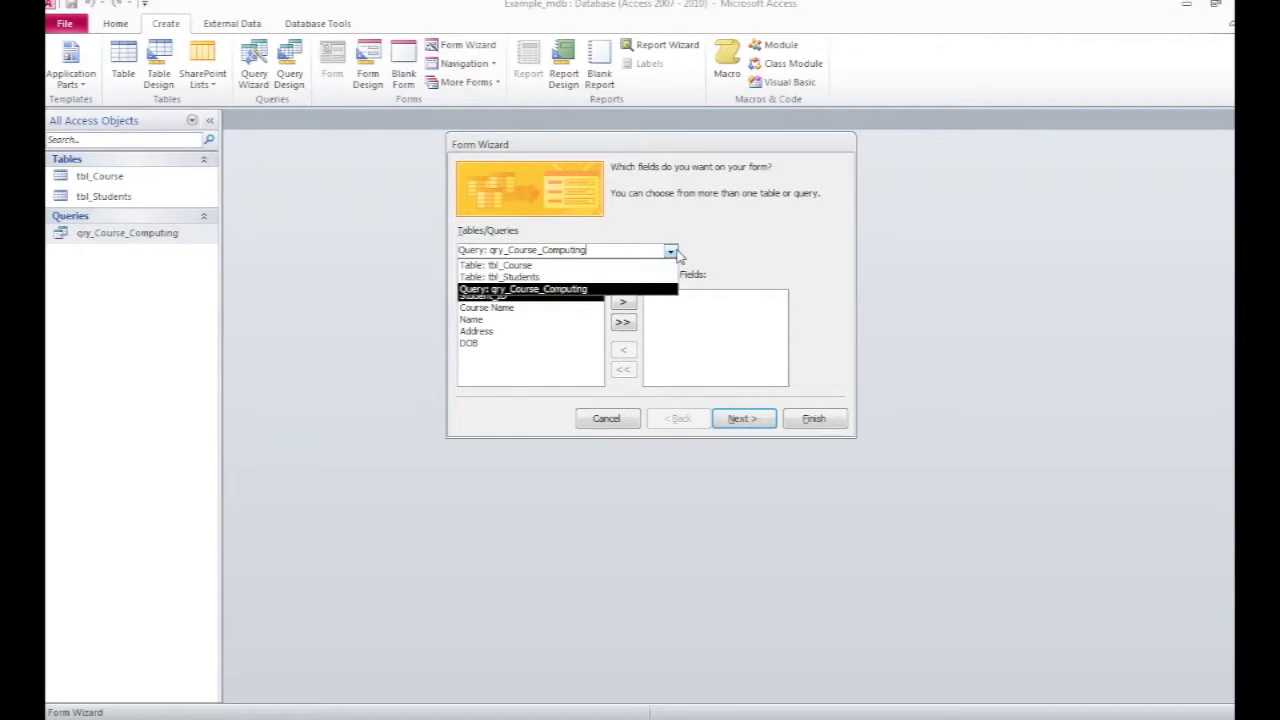
click(510, 283)
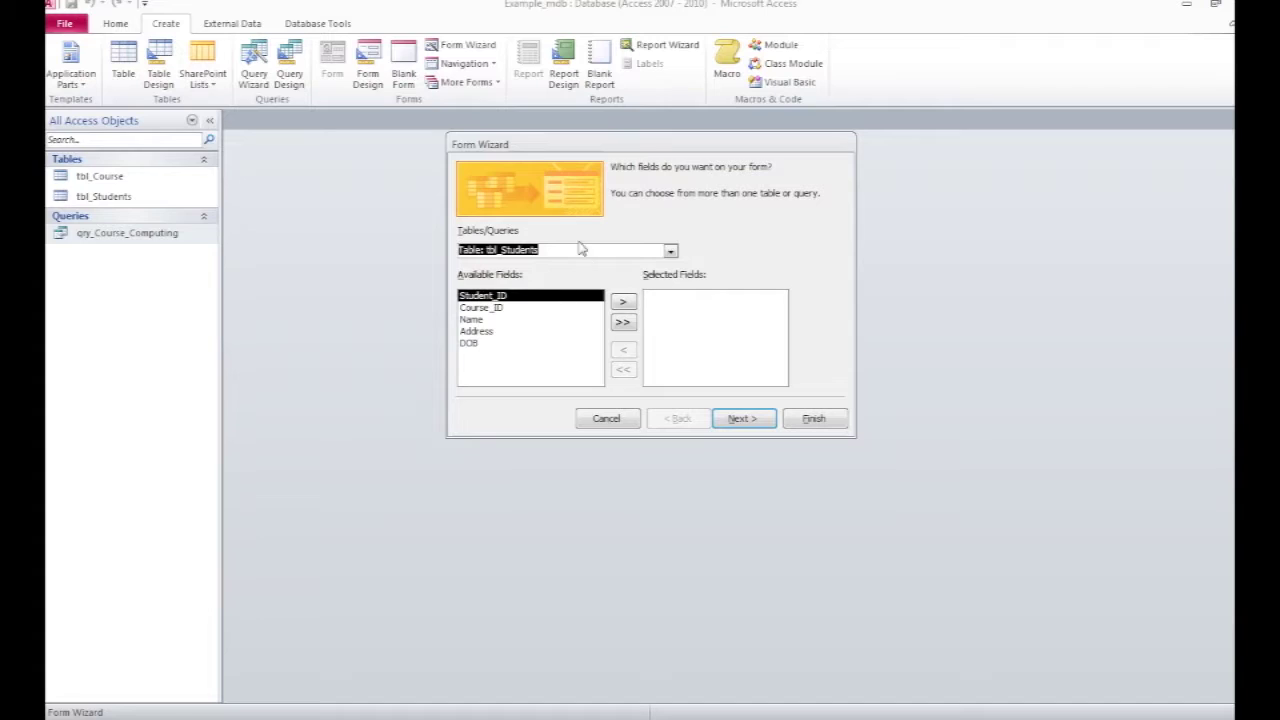
click(622, 322)
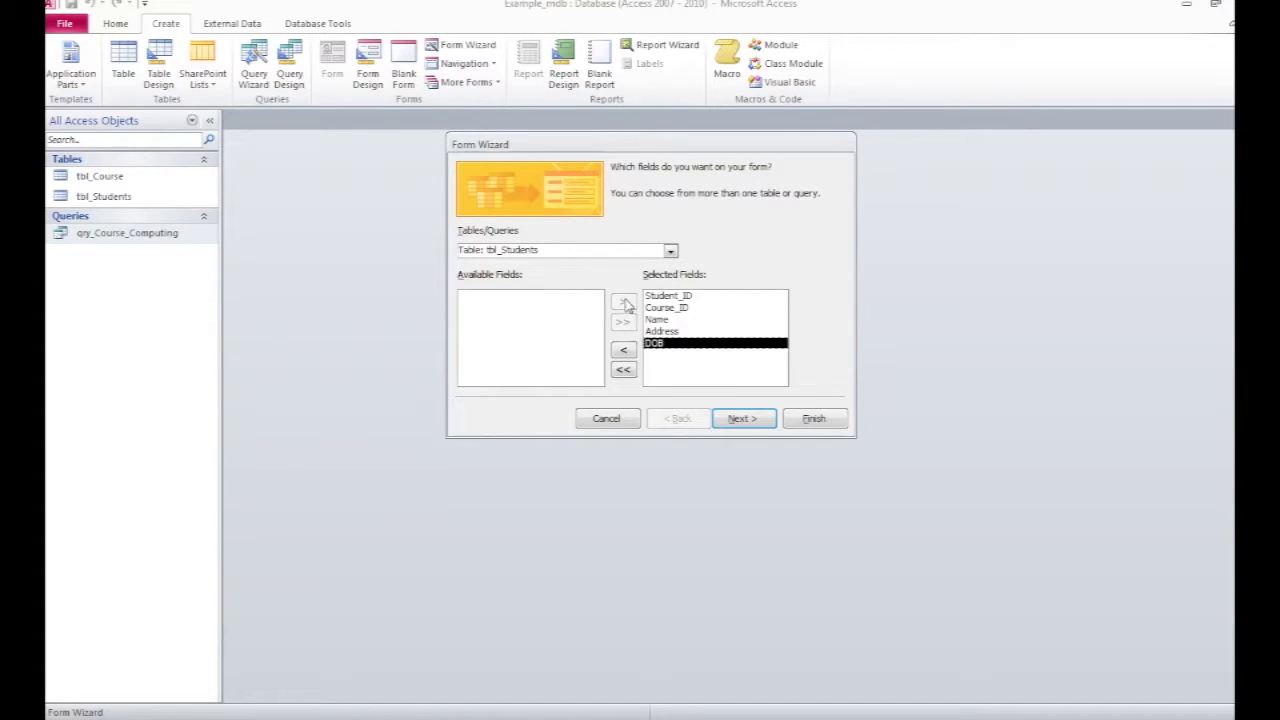
click(737, 422)
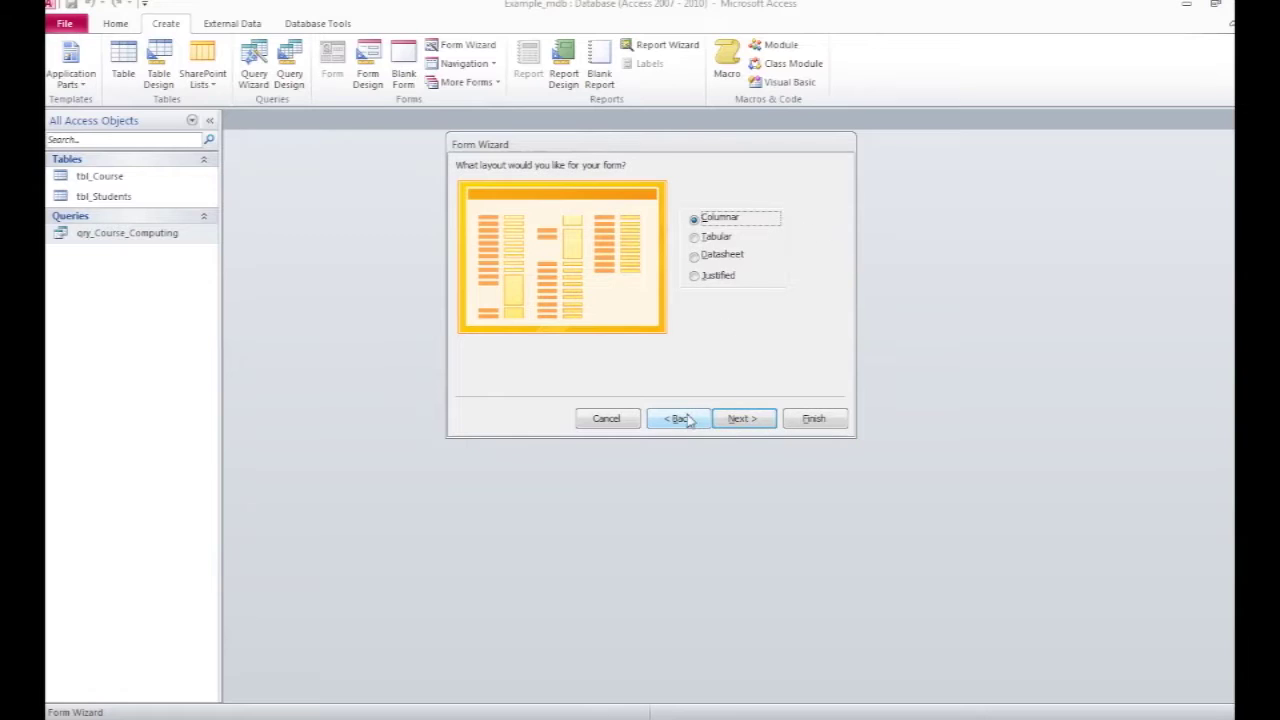
click(749, 427)
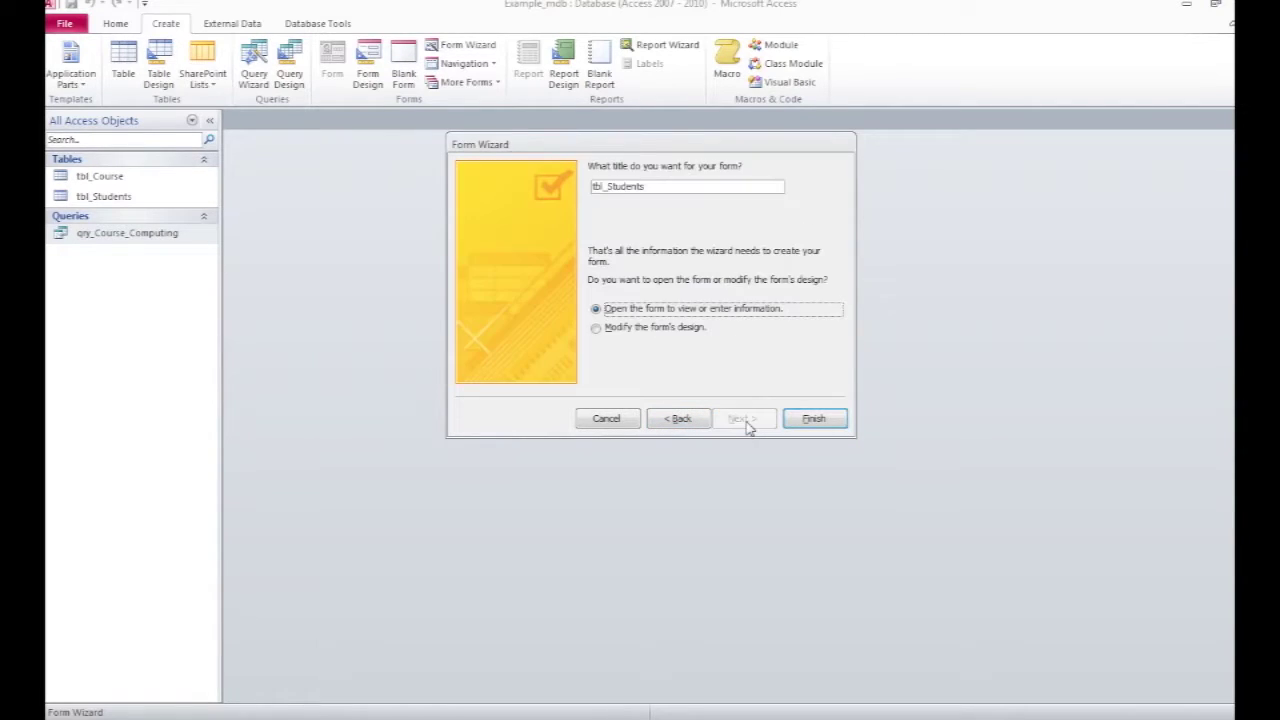
click(604, 186)
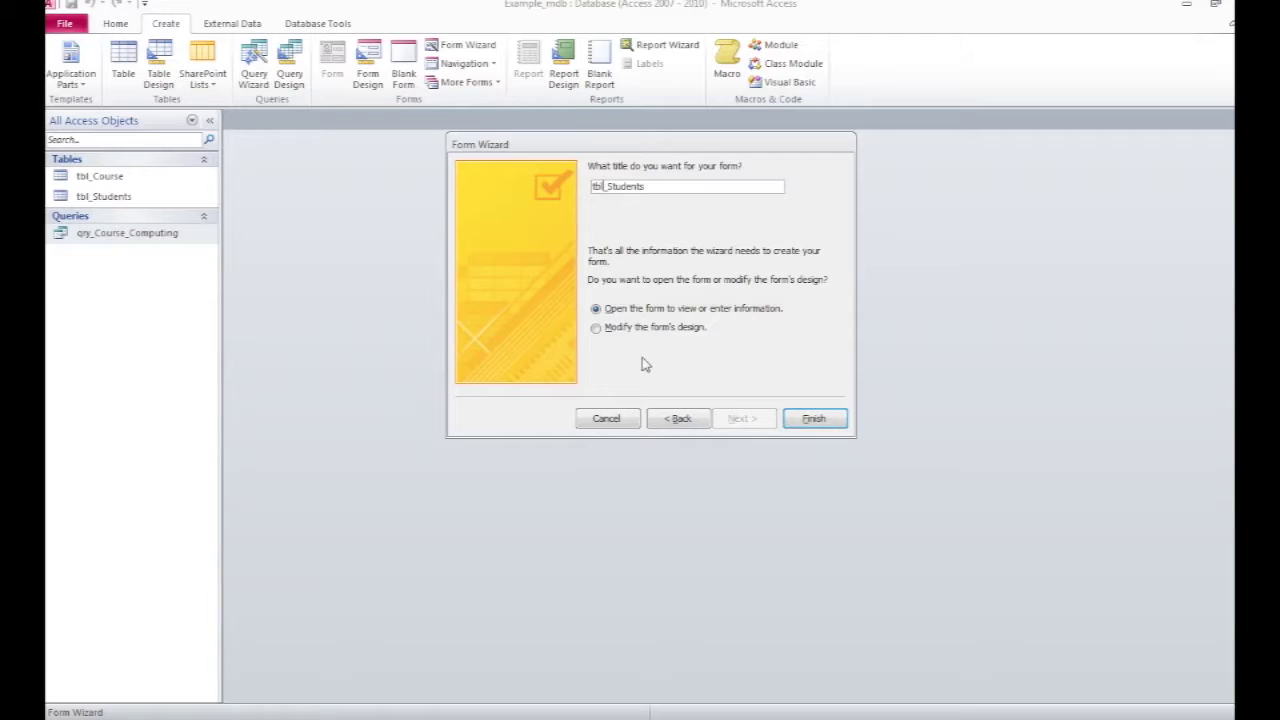
key(BackSpace)
key(BackSpace)
key(BackSpace)
text(frm)
Step: Finish the frm_Students form and start a new record with a student ID on course 13
click(813, 419)
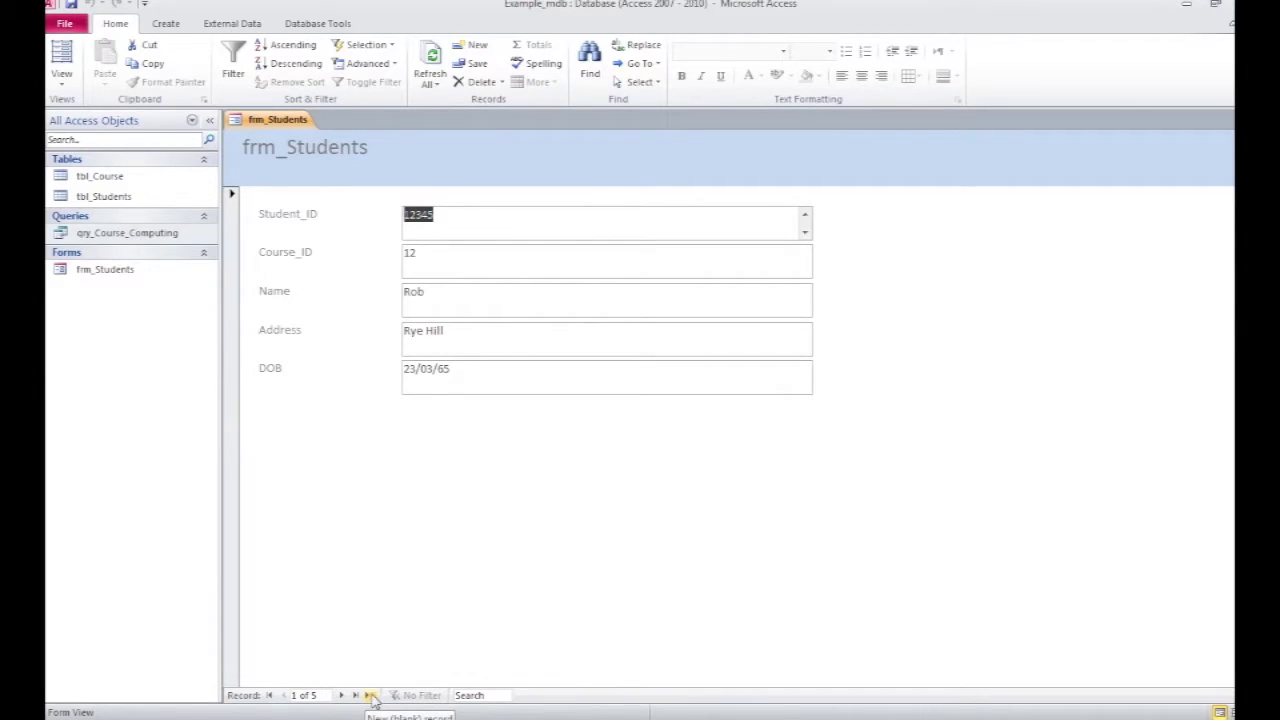
click(371, 698)
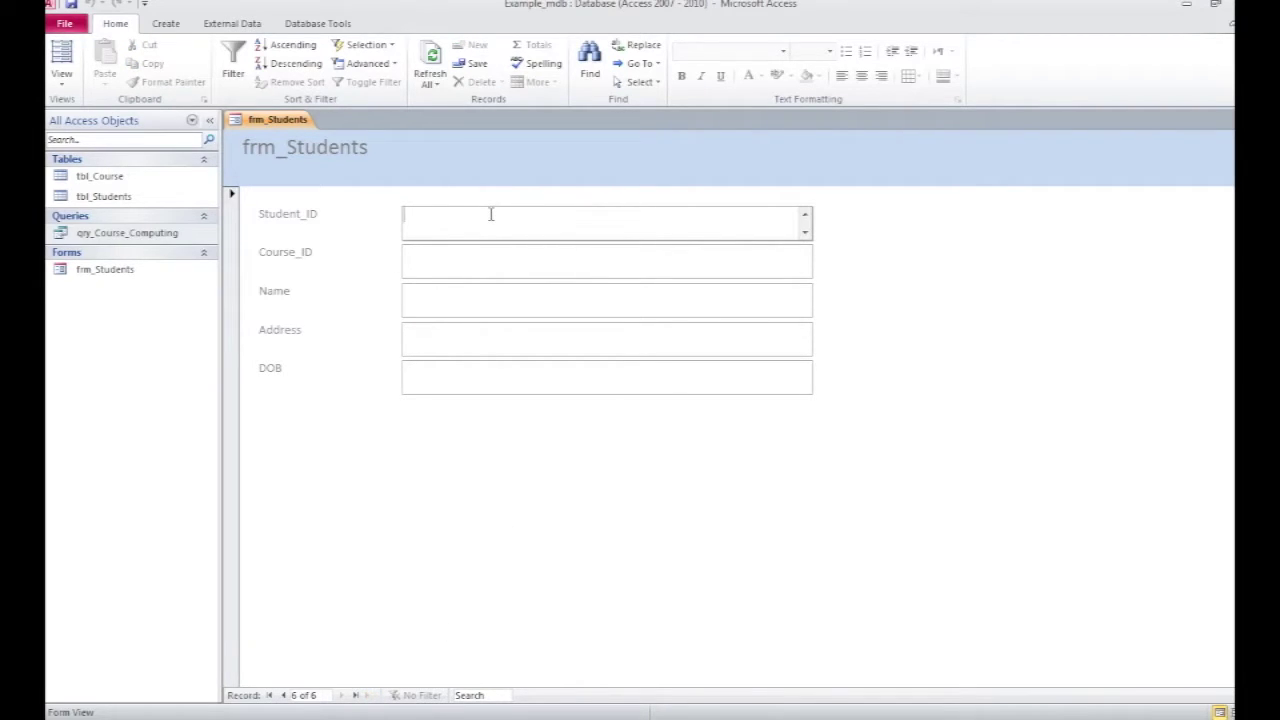
text(34512)
key(Tab)
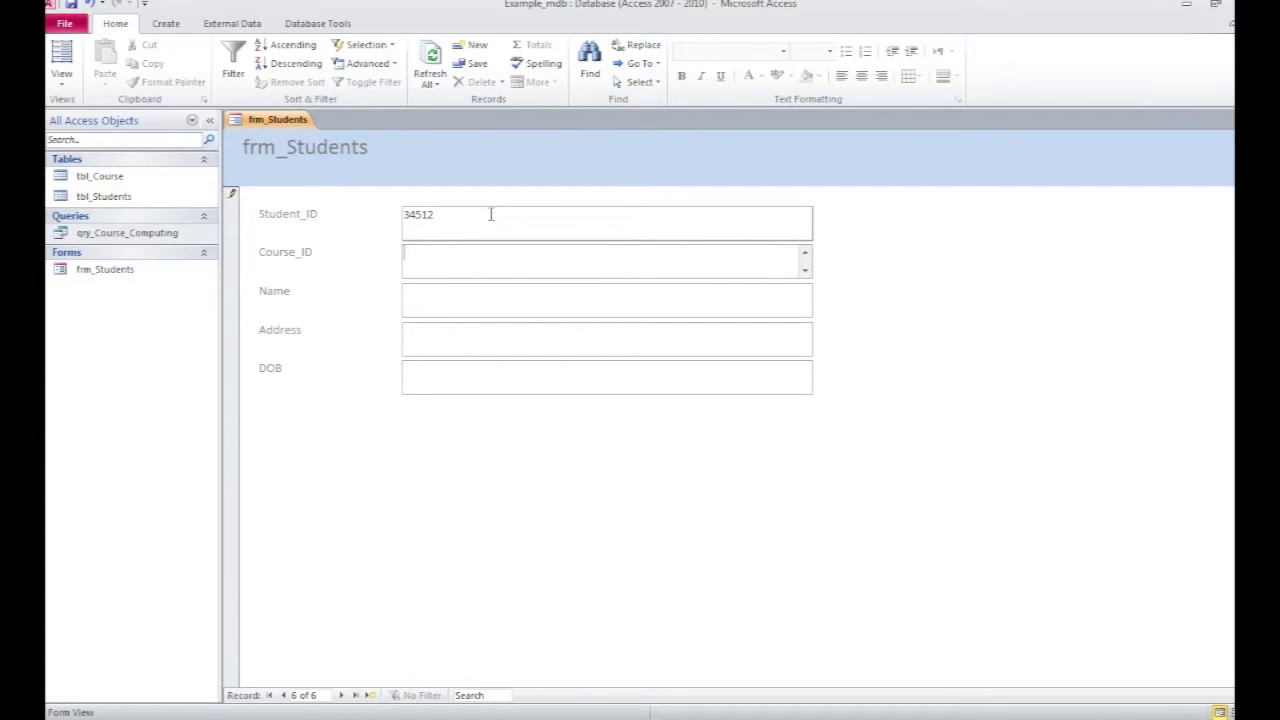
text(13)
Step: Fill in the student's name, address and date of birth, then save and start another record
click(444, 297)
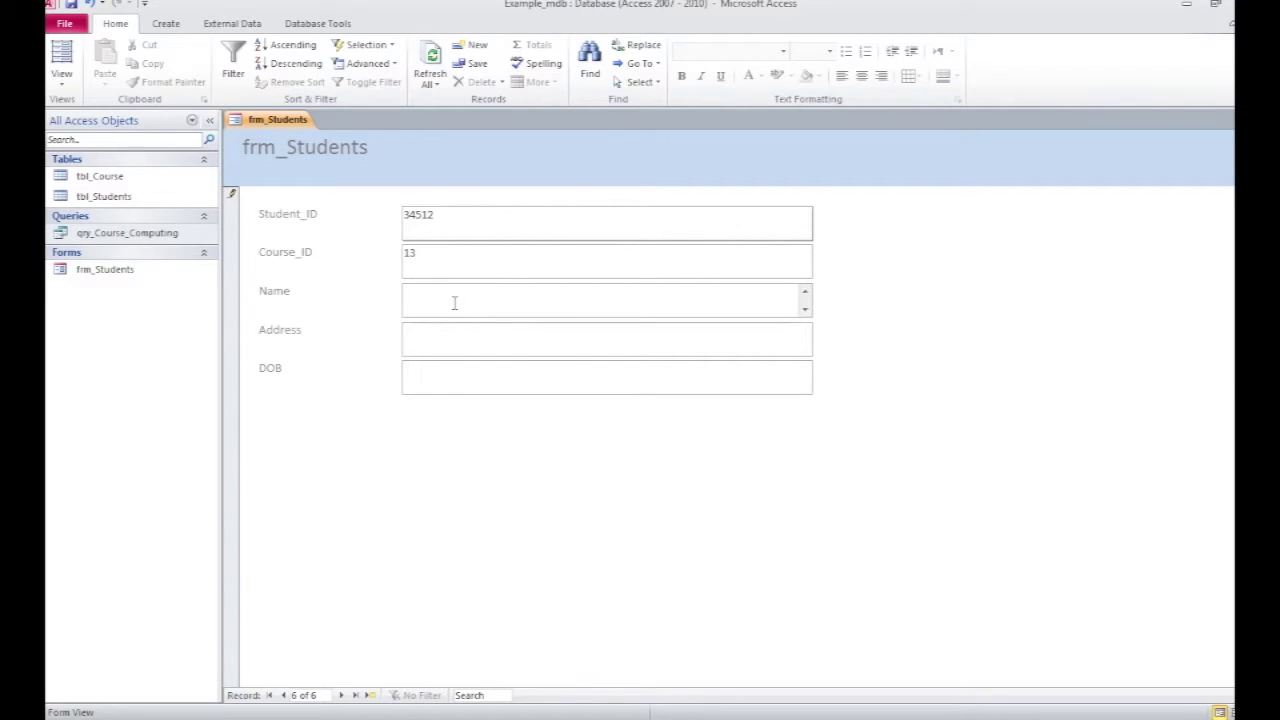
text(Wendy)
key(Tab)
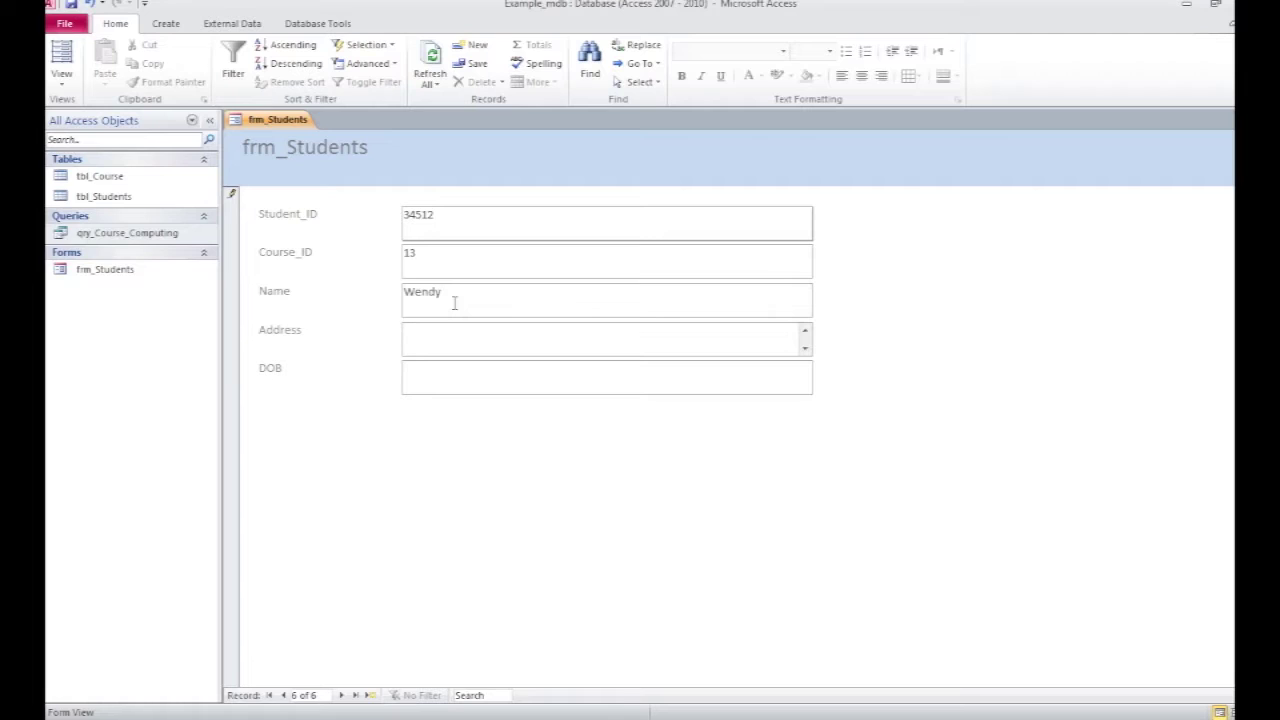
text(Sandy)
text(ford)
key(Tab)
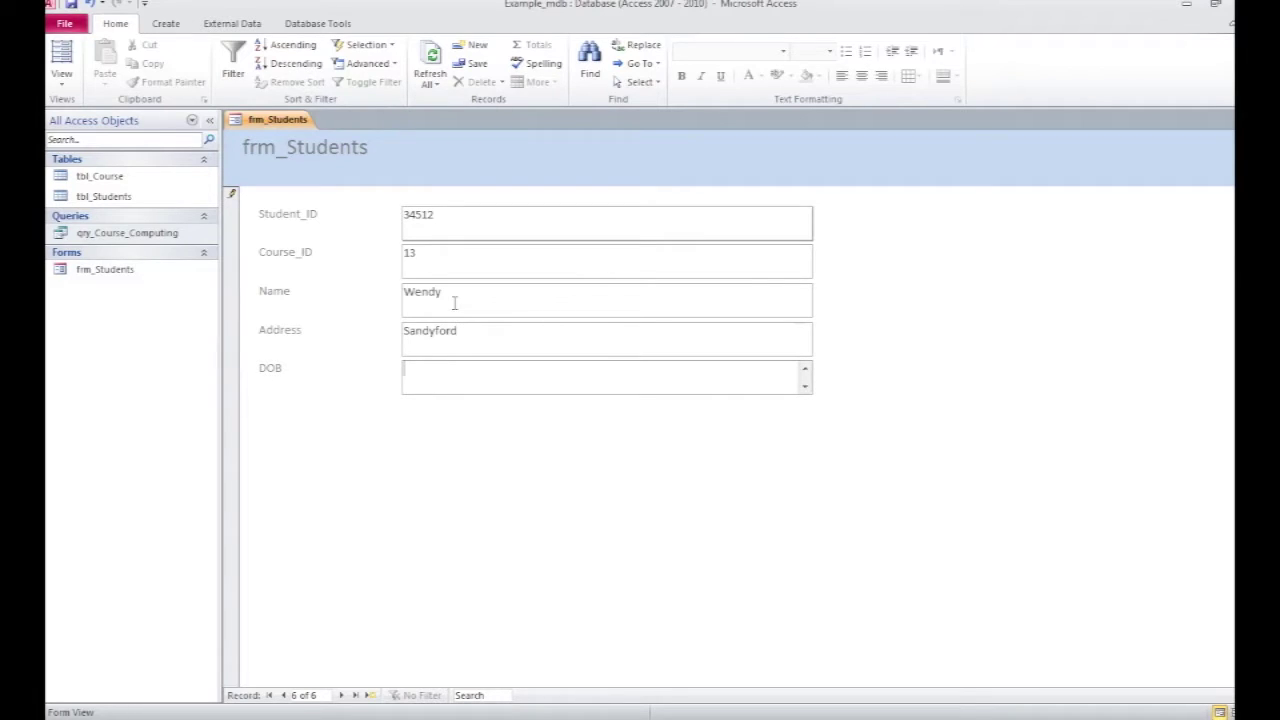
text(23/09/56)
click(341, 696)
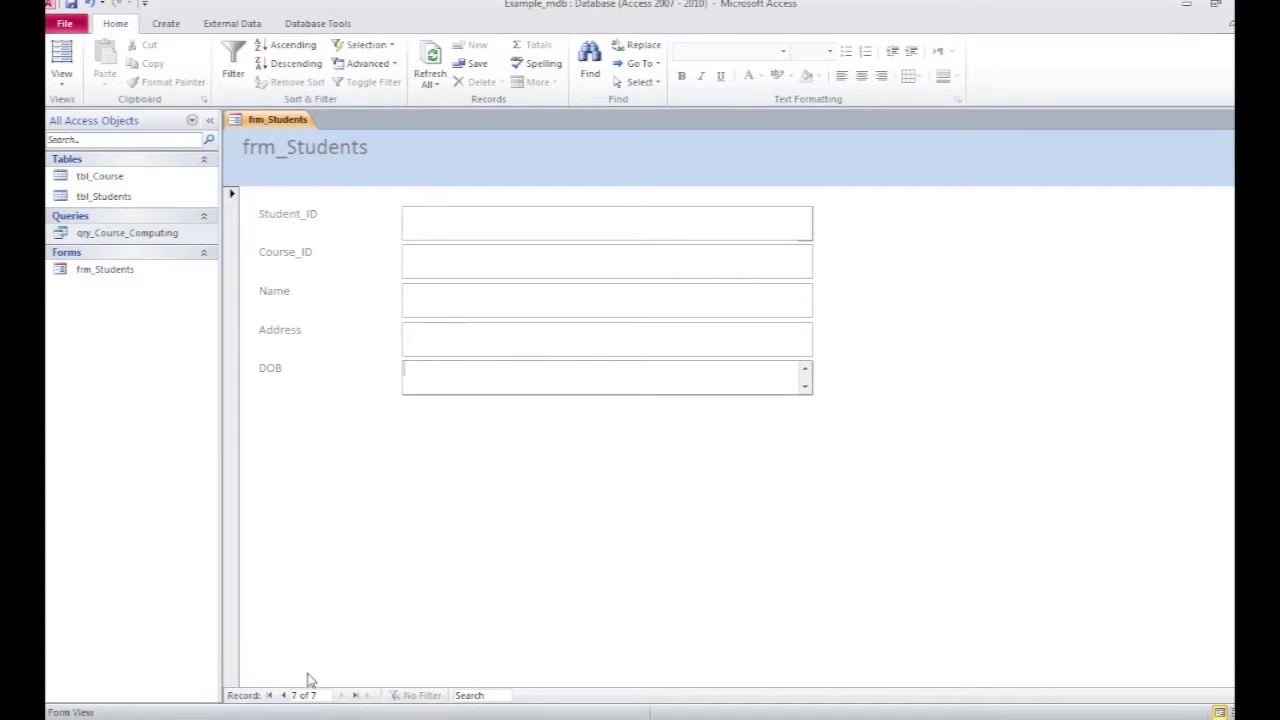
Step: Check the new student in tbl_Students and qry_Course_Computing, then reopen frm_Students
click(284, 695)
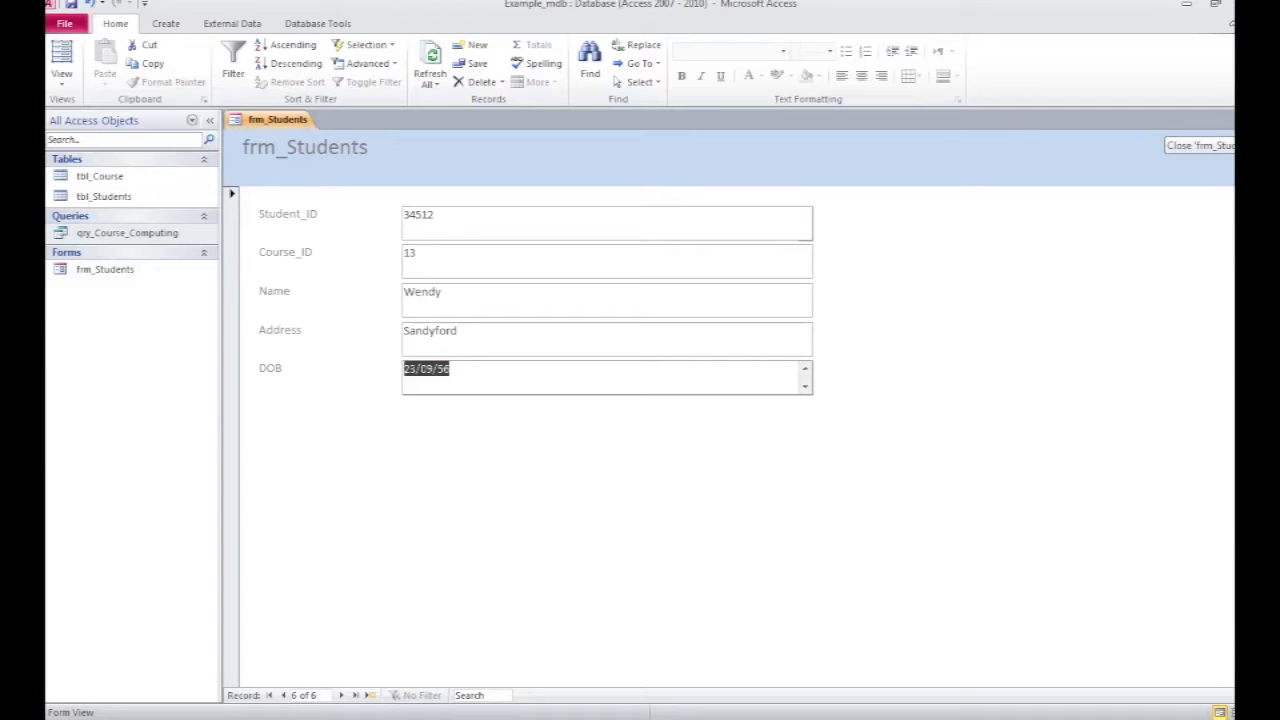
click(1229, 119)
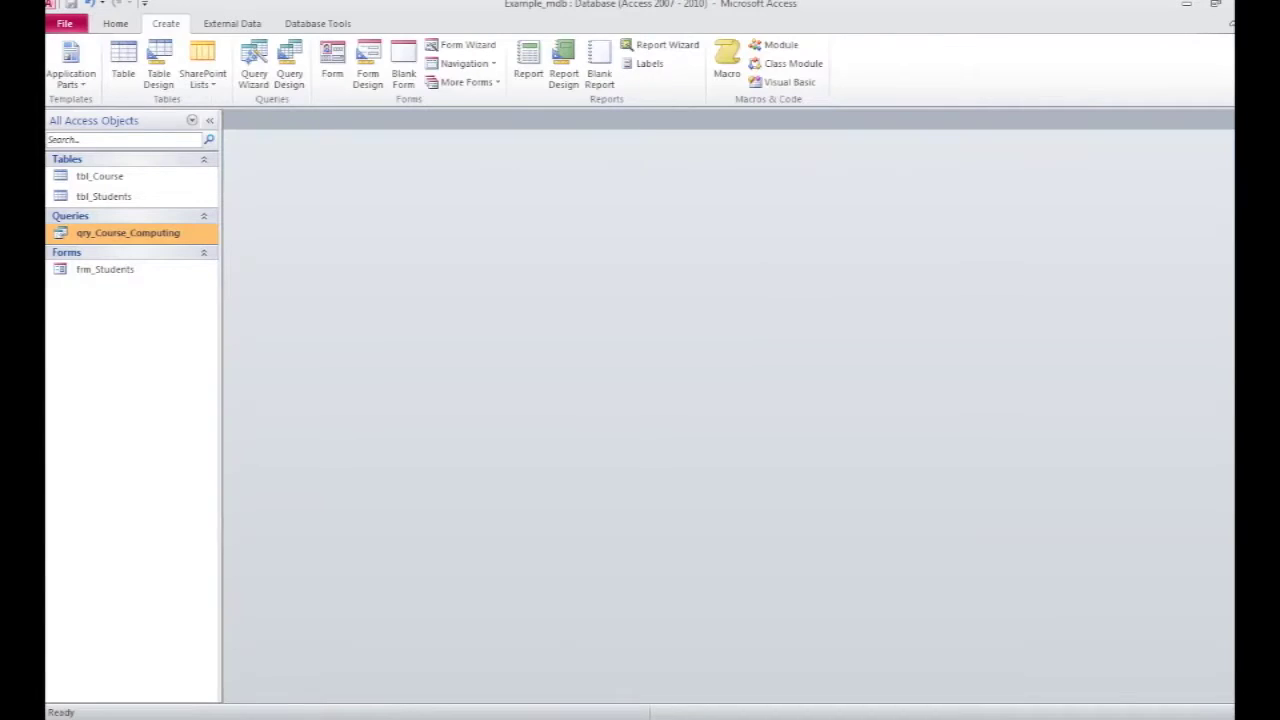
double_click(101, 197)
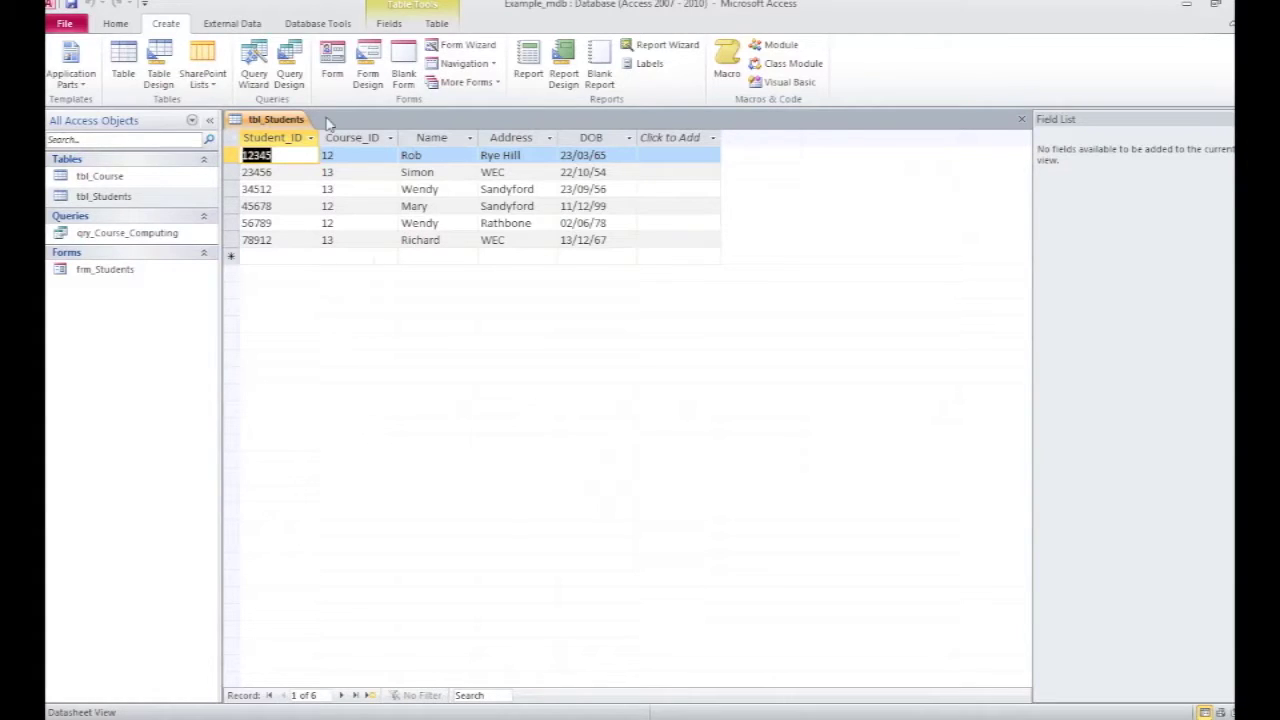
click(1021, 120)
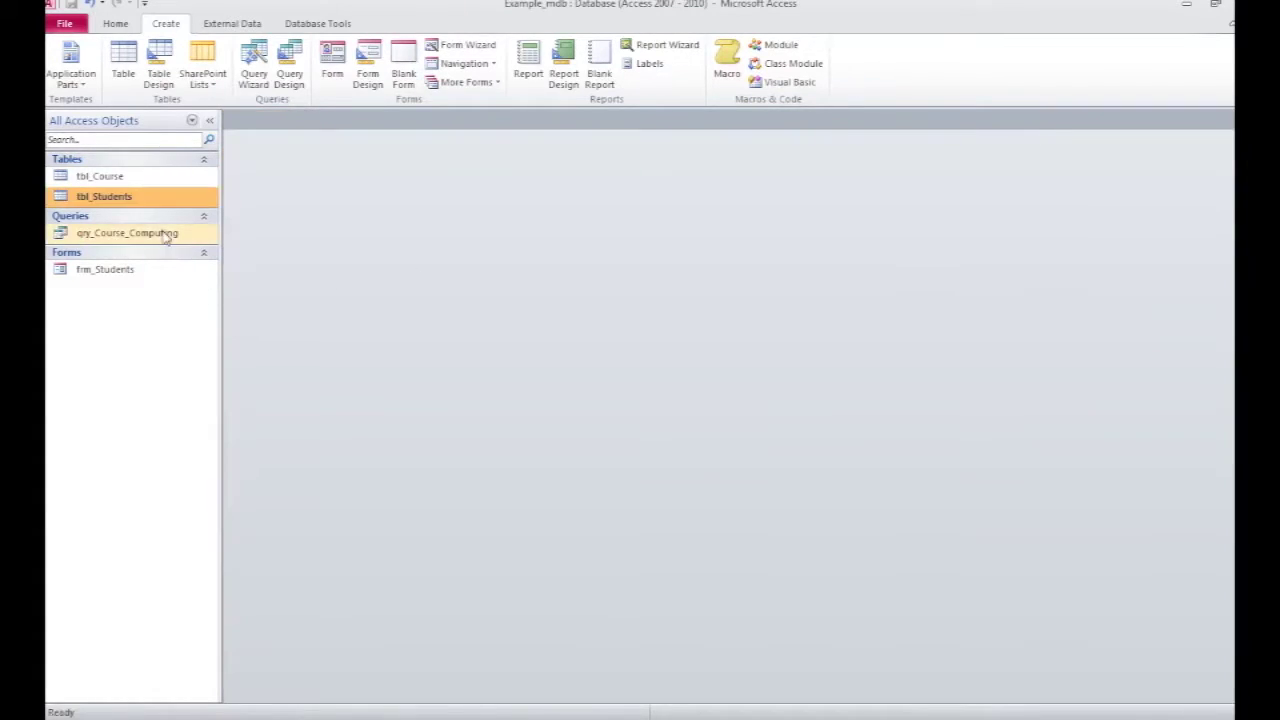
double_click(133, 234)
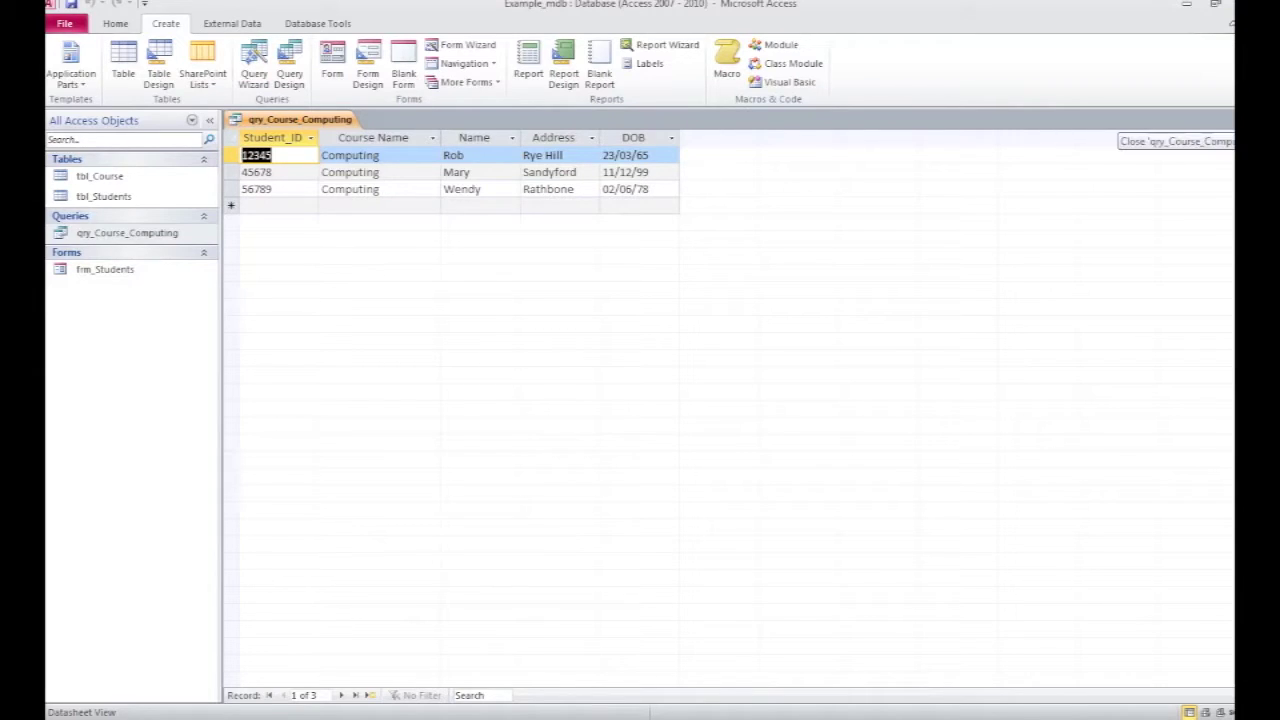
click(1228, 119)
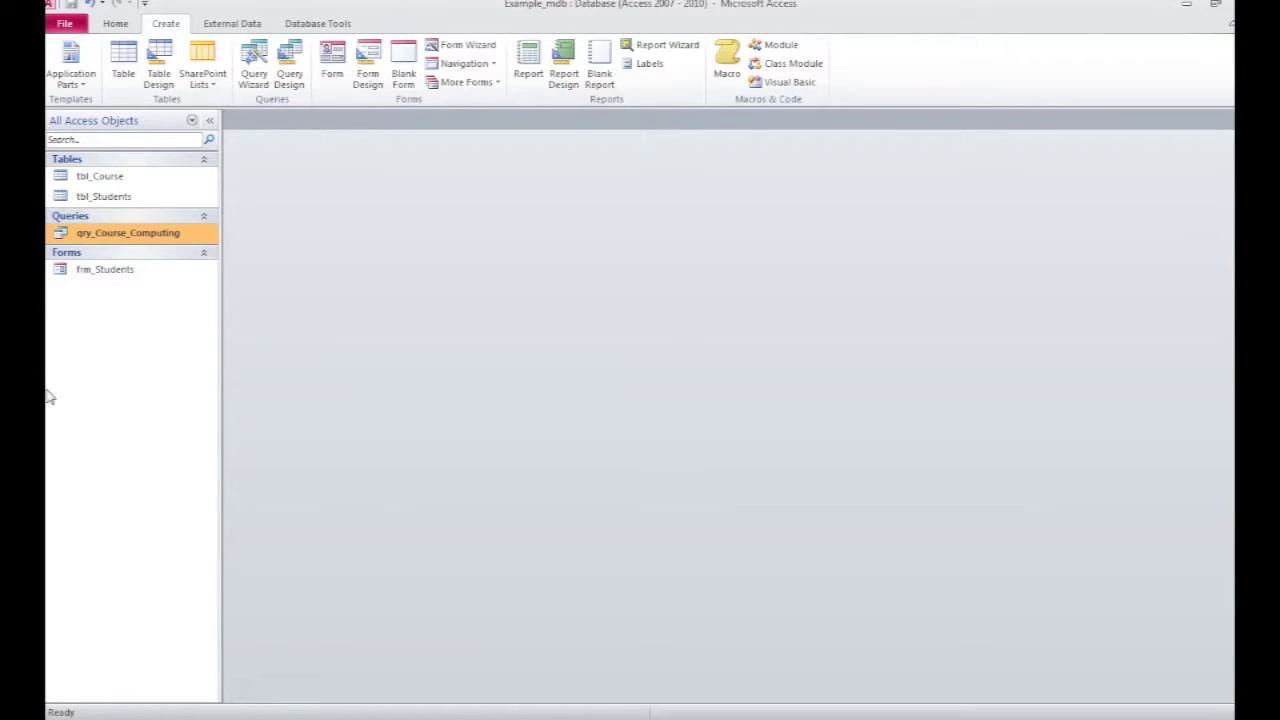
double_click(126, 274)
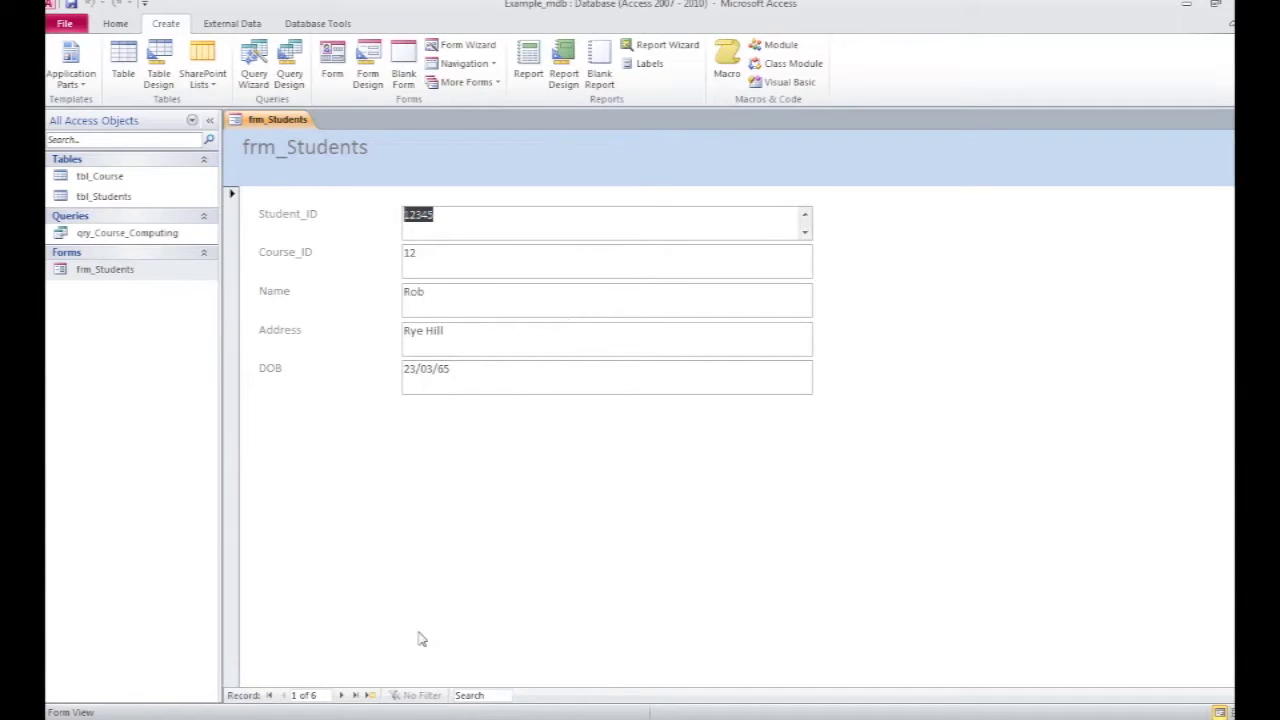
Step: Start a new student record and enter the student ID, correcting a mistyped entry
click(370, 695)
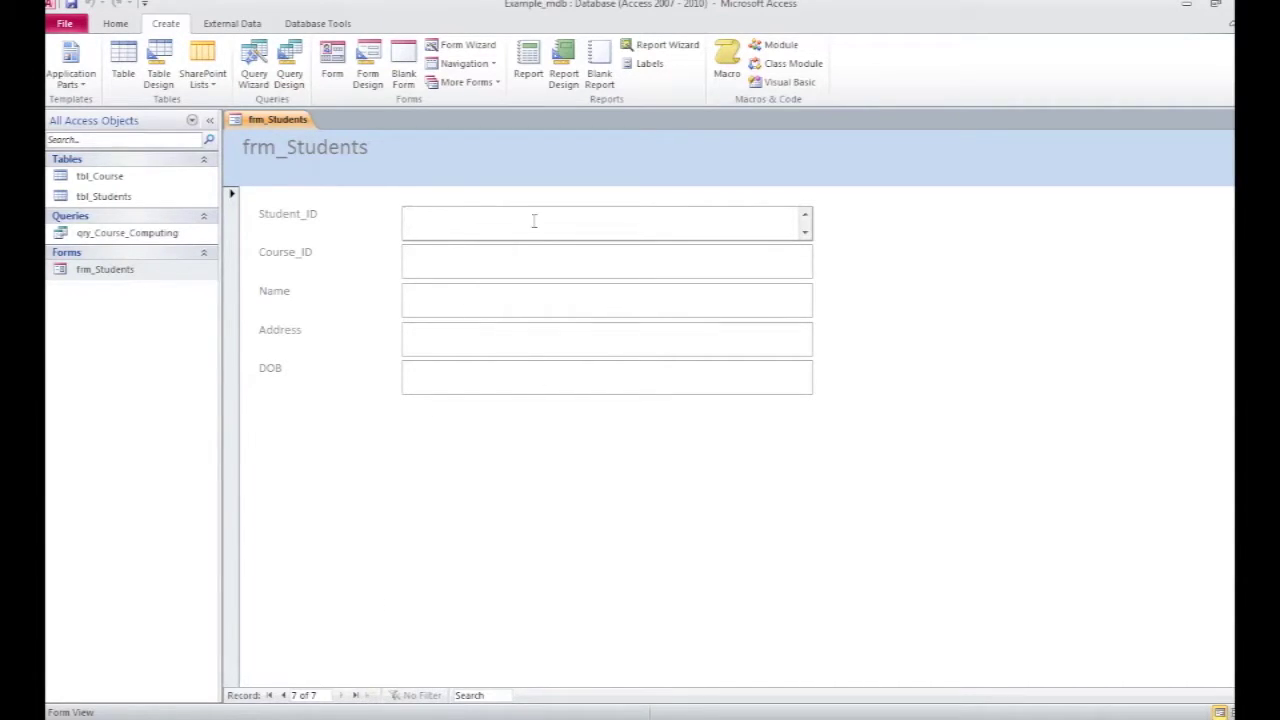
text(Ter)
key(BackSpace)
key(BackSpace)
key(BackSpace)
key(BackSpace)
text(8765)
key(Tab)
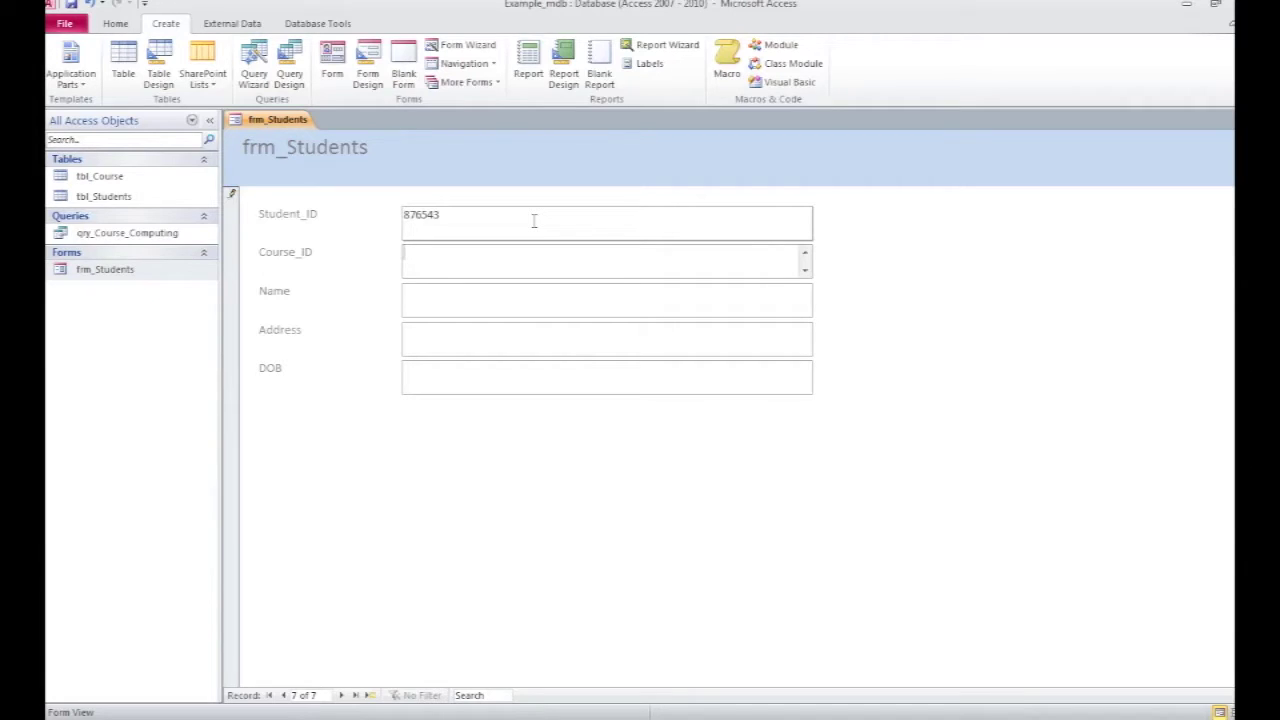
Step: Enter the student's address and date of birth, then save and move to a blank record
key(Tab)
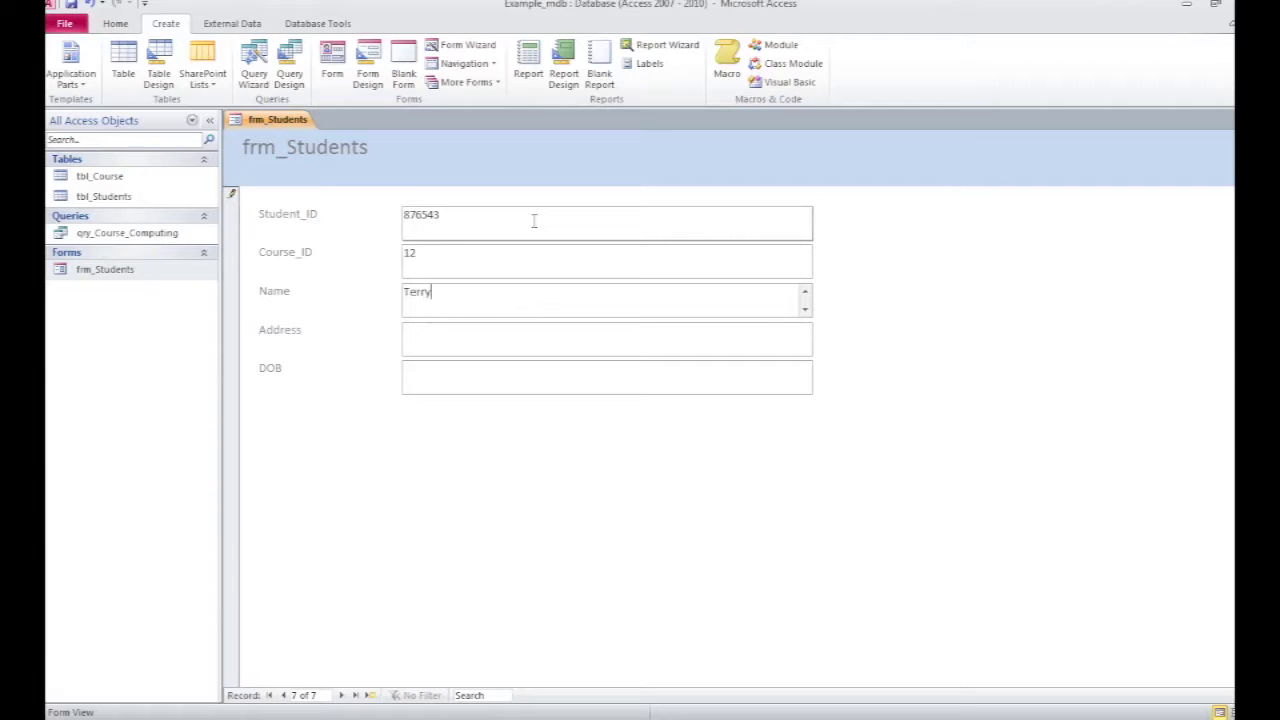
key(Tab)
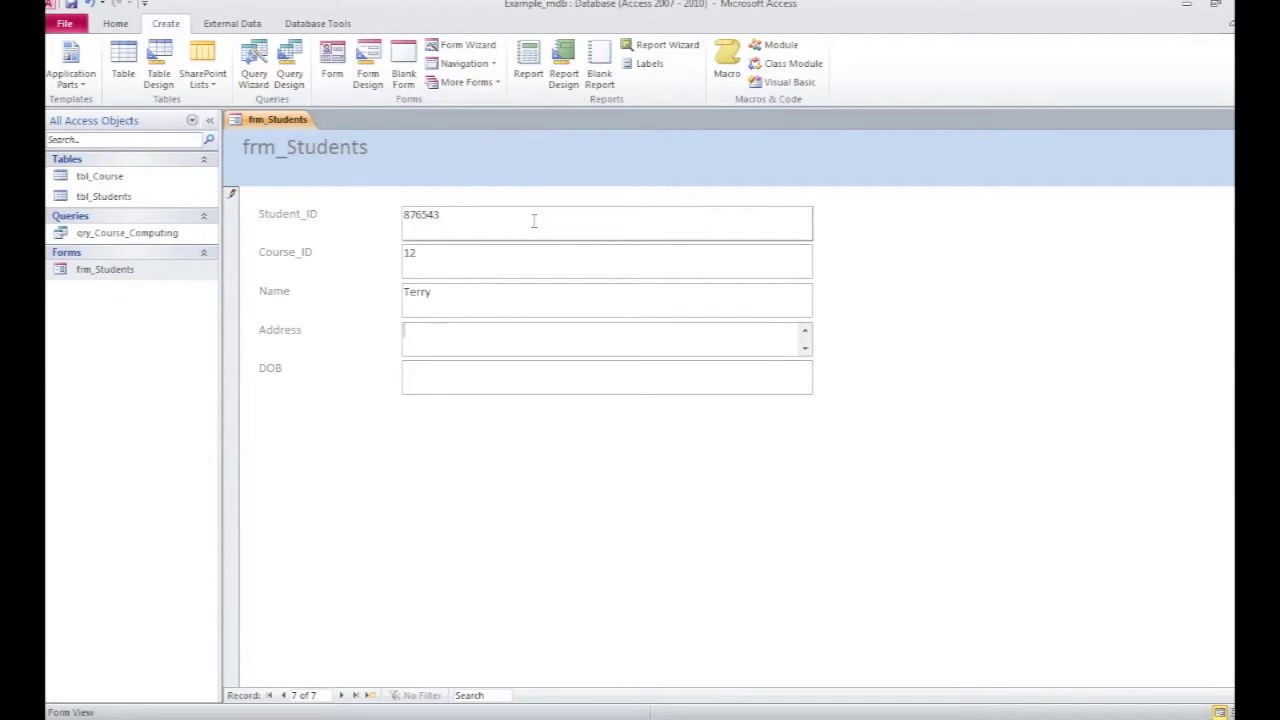
text(Londo)
key(Tab)
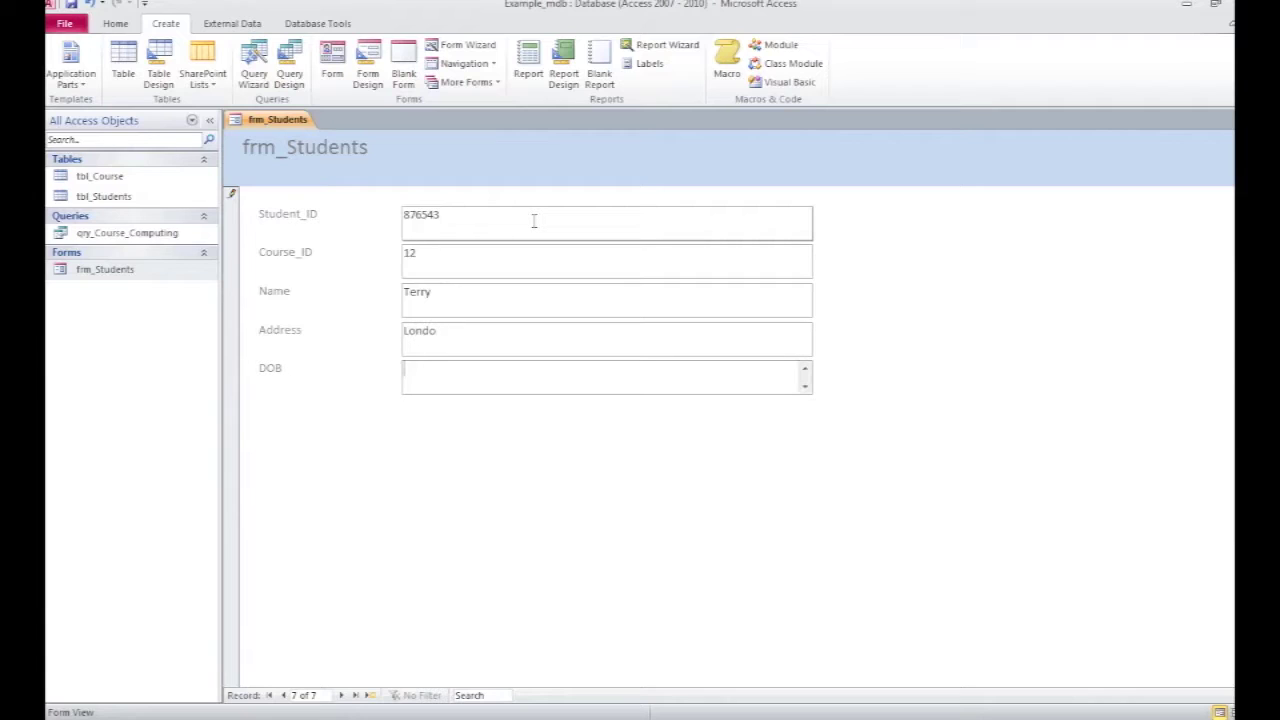
click(460, 330)
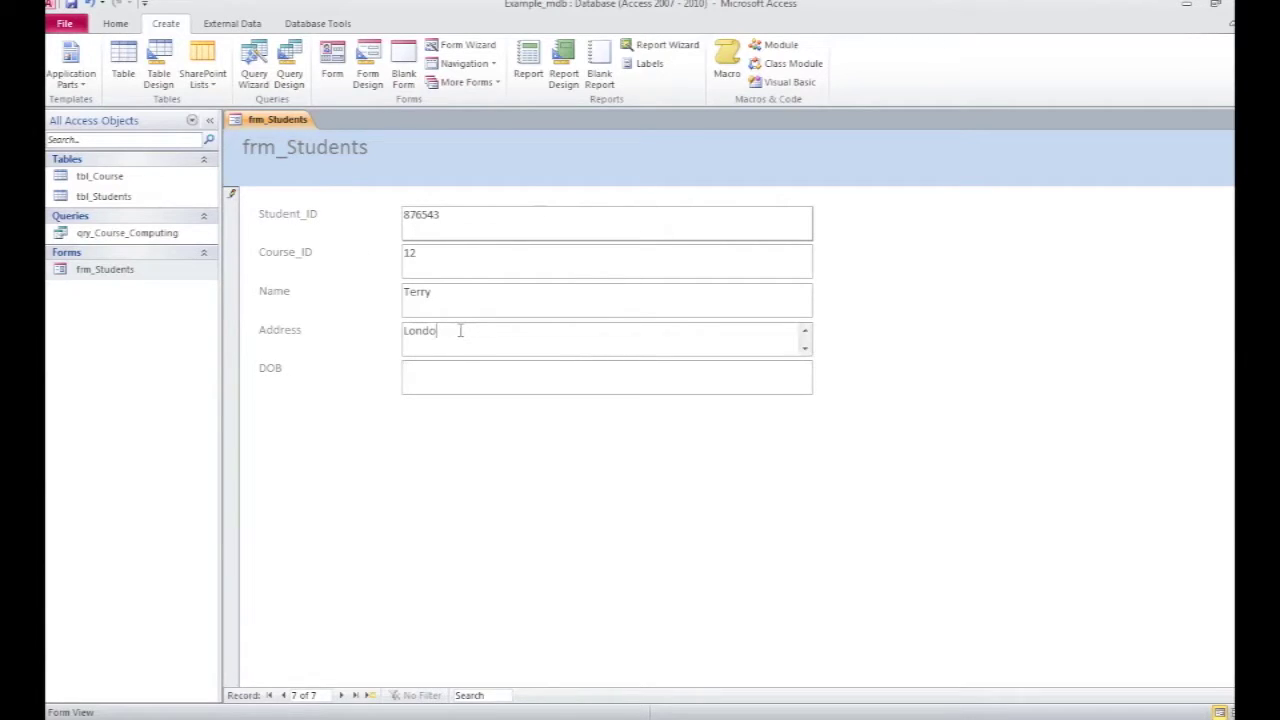
text(n)
click(433, 377)
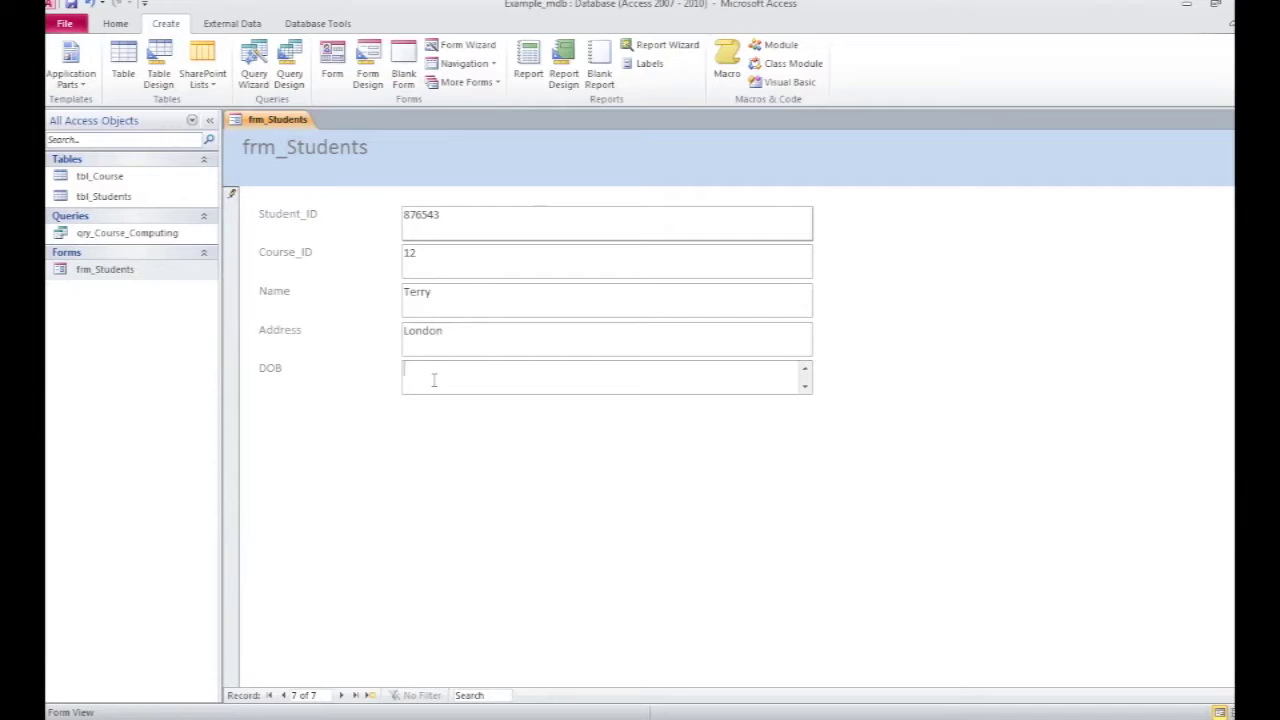
text(15/09/89)
click(343, 695)
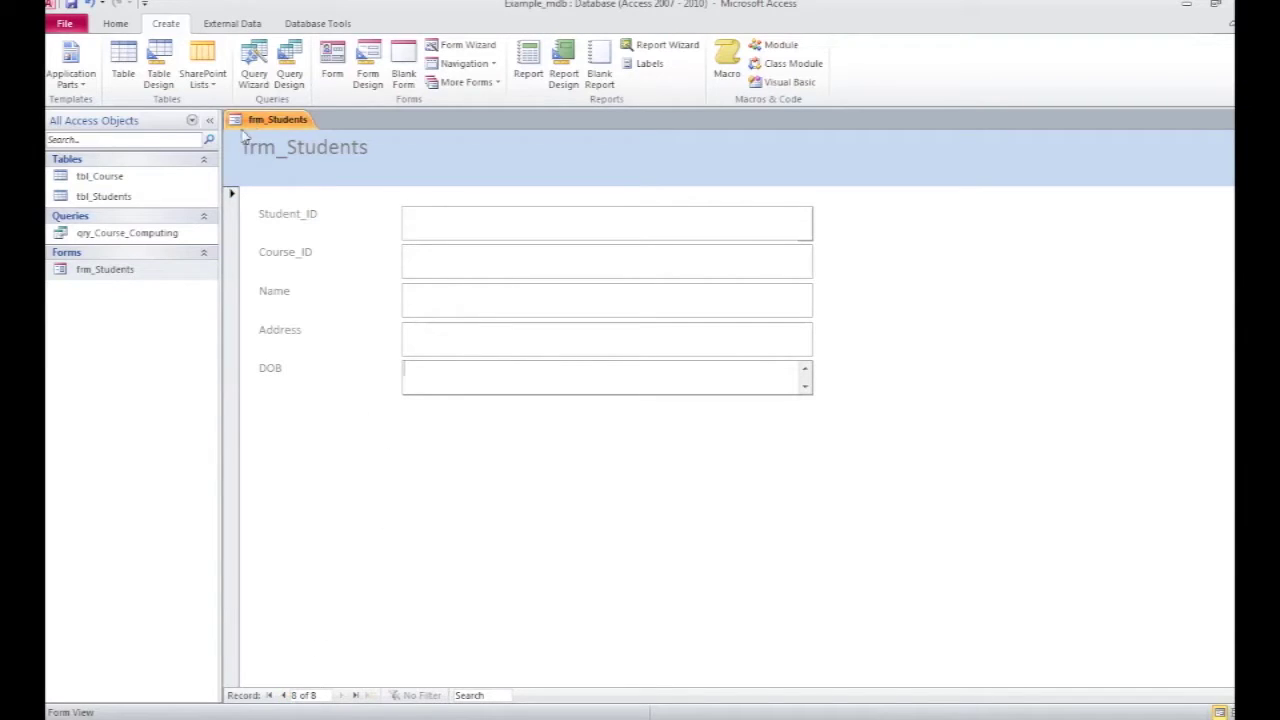
Step: Close the form and review tbl_Students, tbl_Course and qry_Course_Computing for the new student
key(ctrl+w)
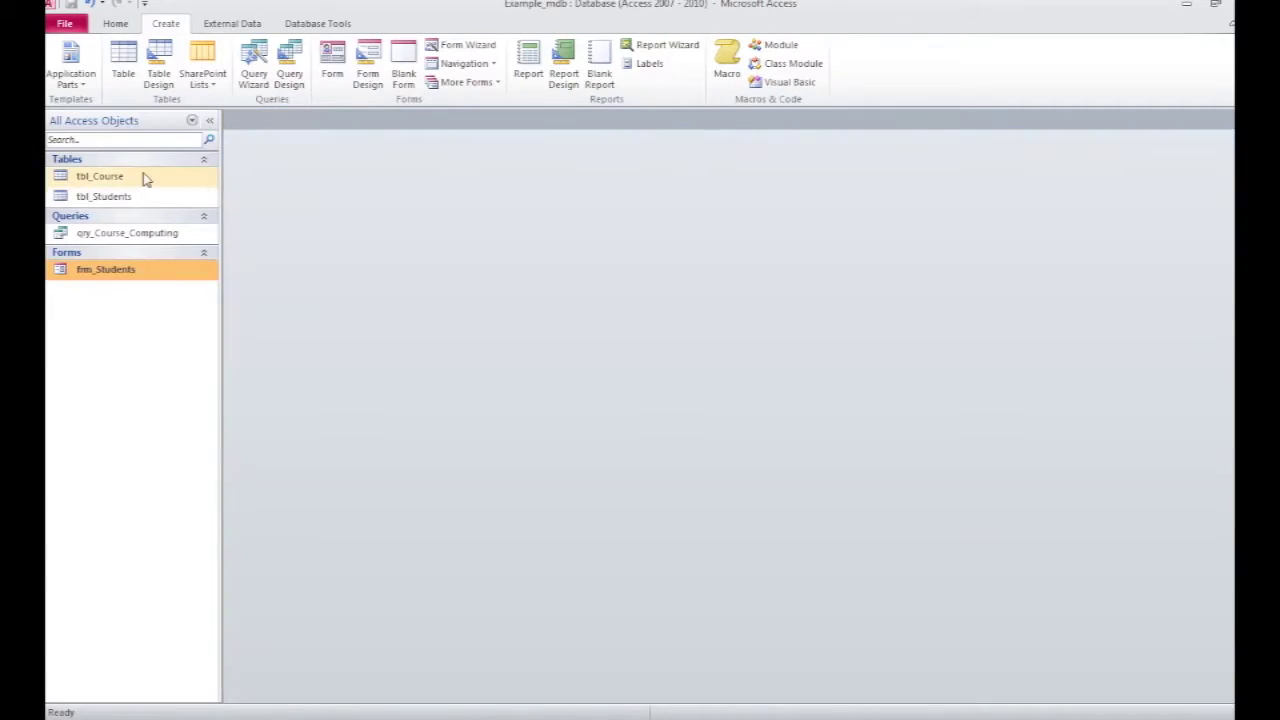
double_click(104, 196)
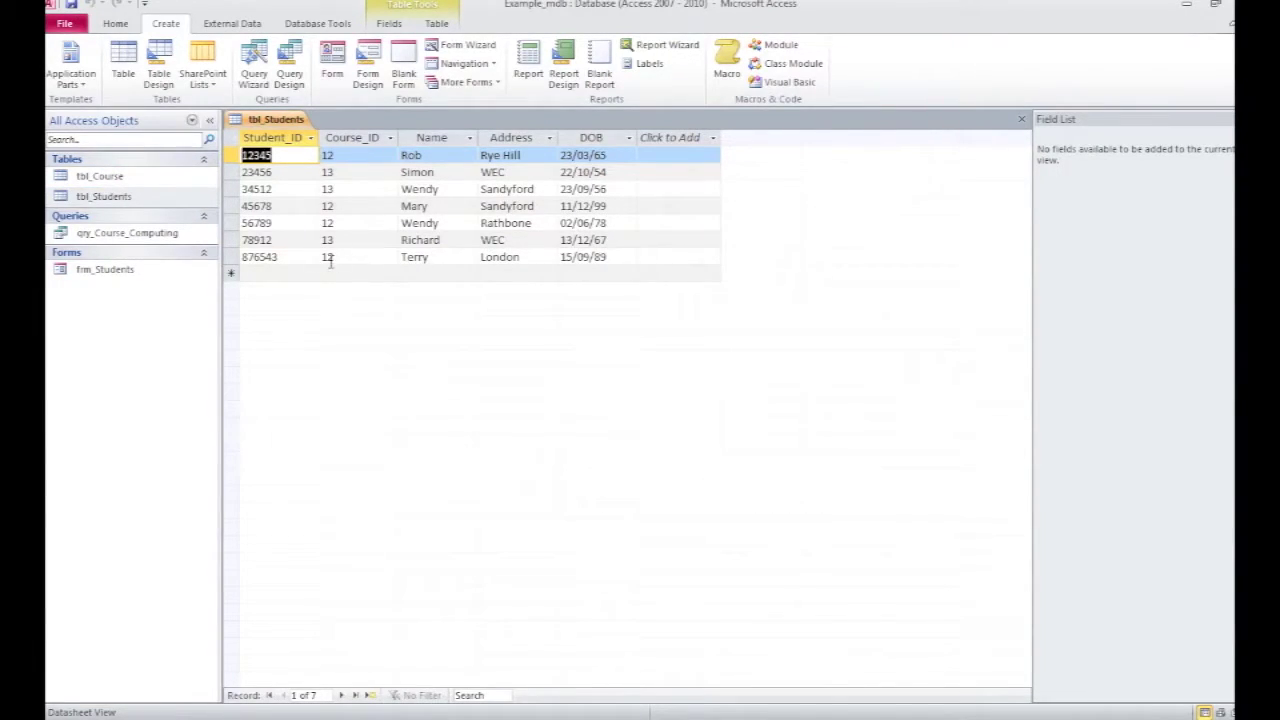
double_click(80, 176)
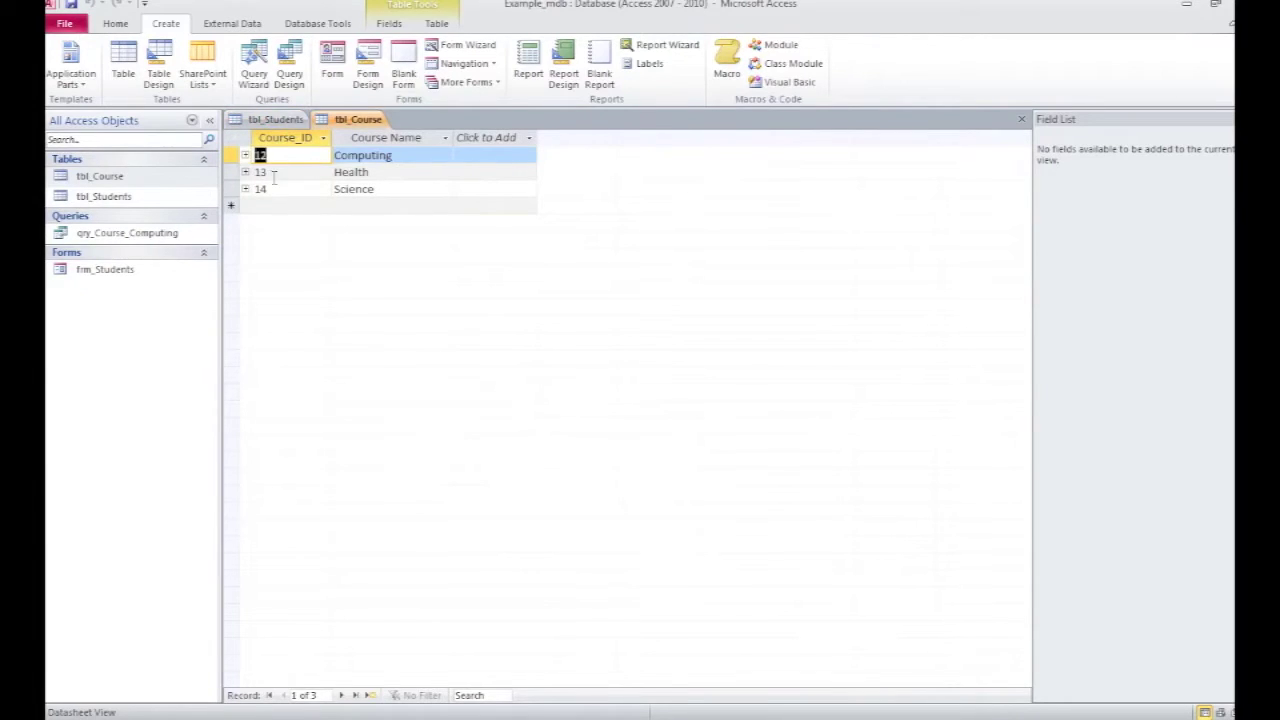
click(1021, 119)
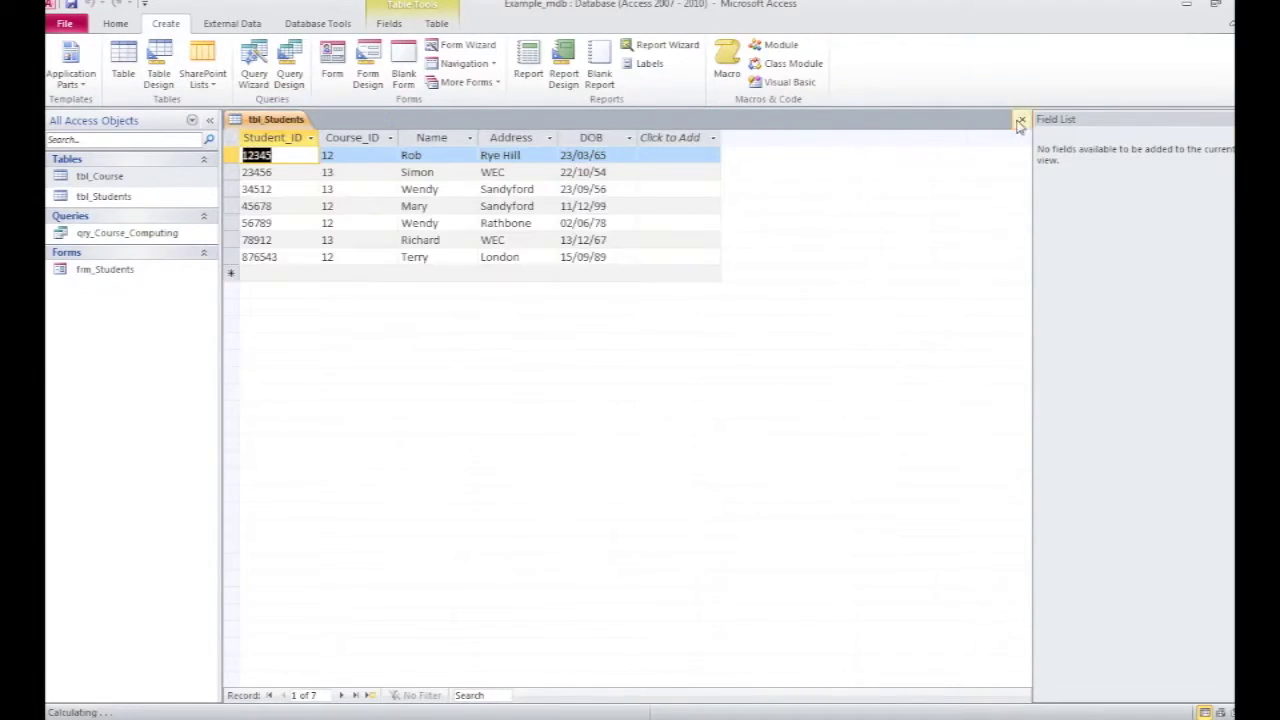
double_click(134, 236)
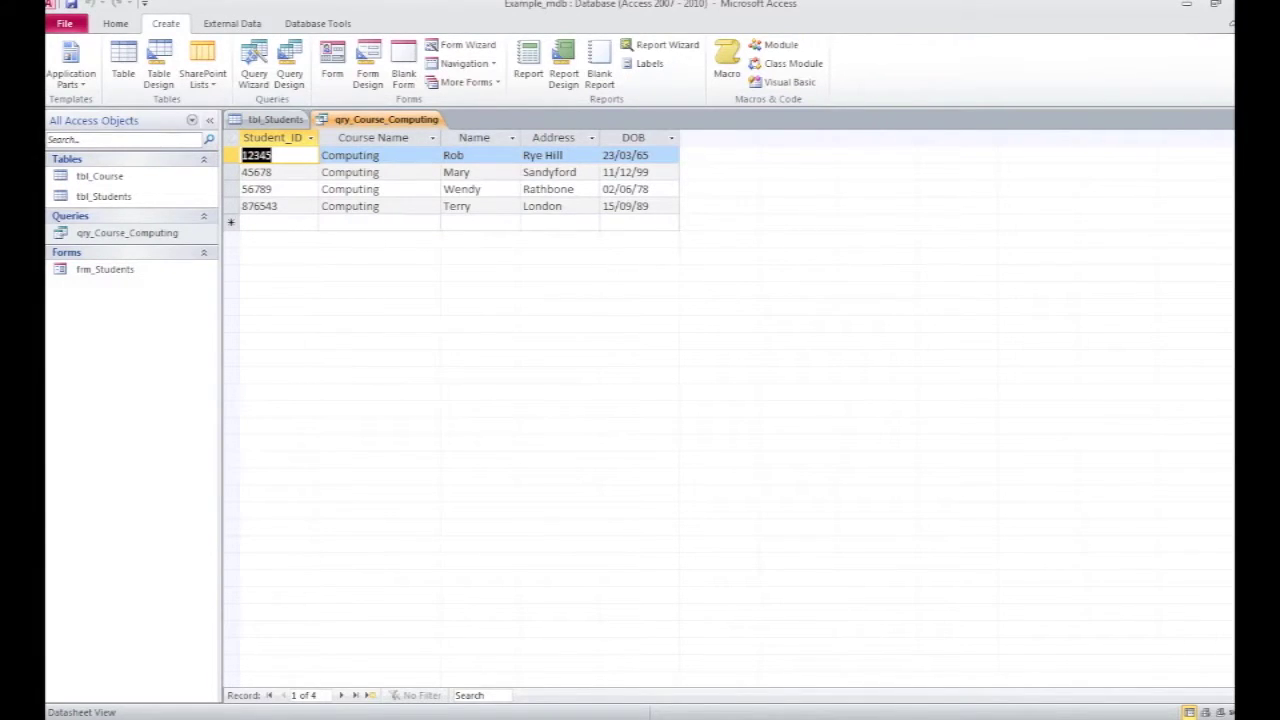
key(ctrl+F4)
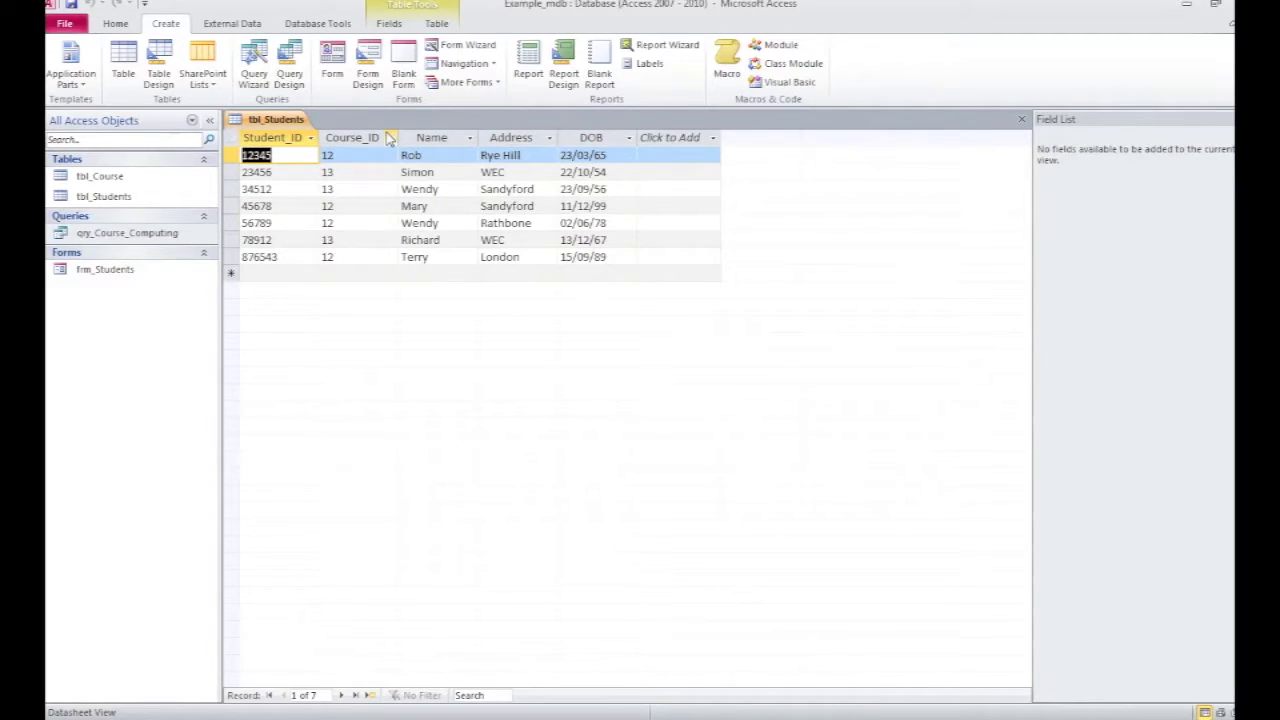
click(1022, 119)
Step: Reopen frm_Students in Form View and bring up the Home tab's View list
double_click(106, 270)
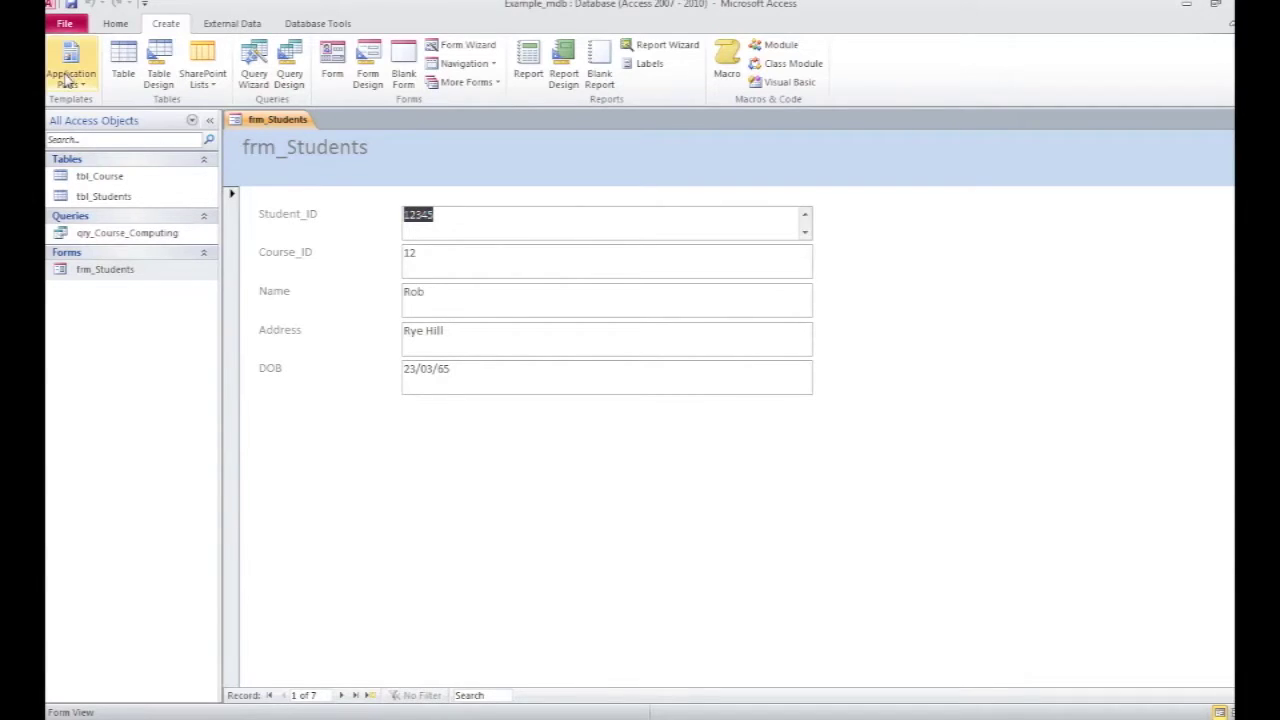
click(115, 27)
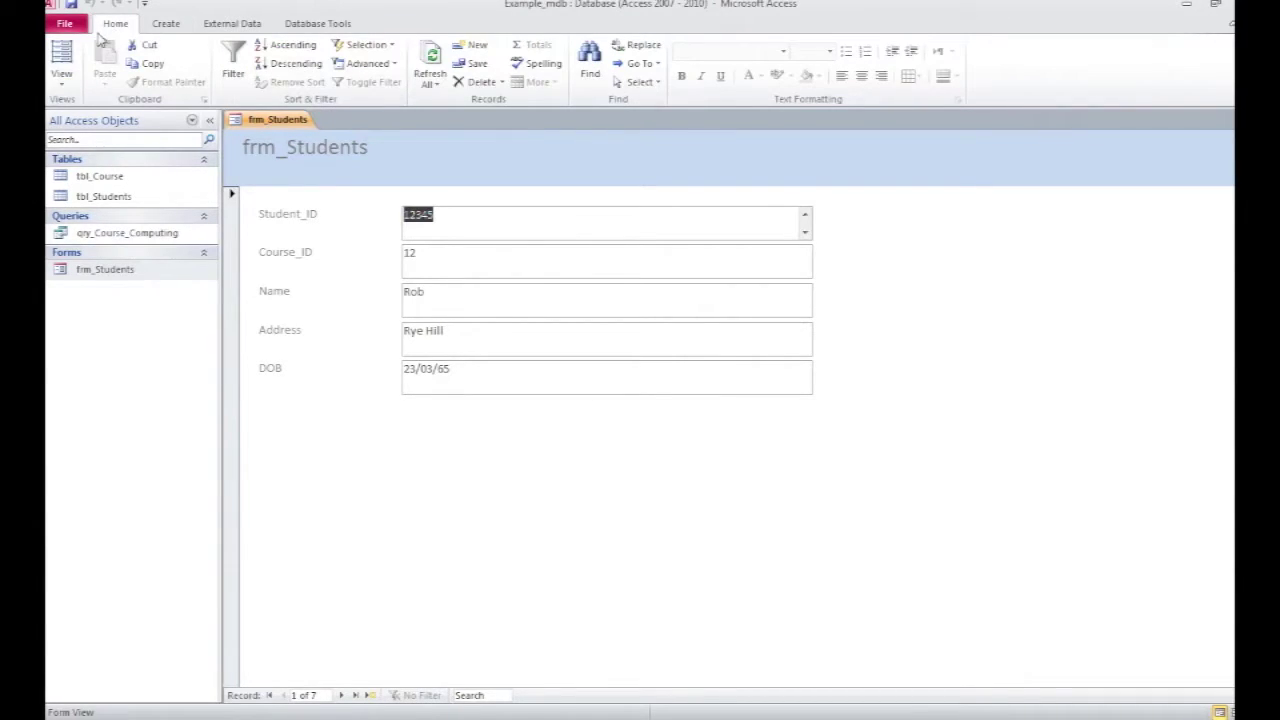
click(62, 86)
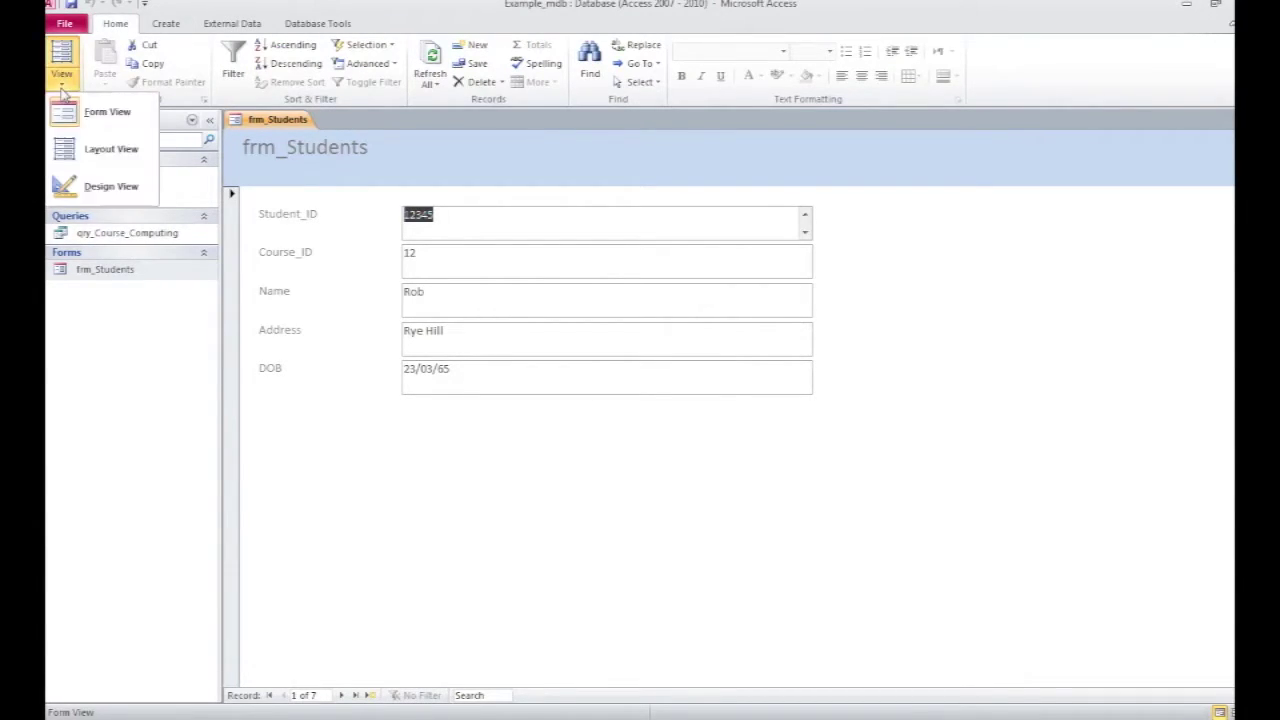
Step: In Design View, move the header title lower and rename it 'New Enrolled Students'
click(100, 186)
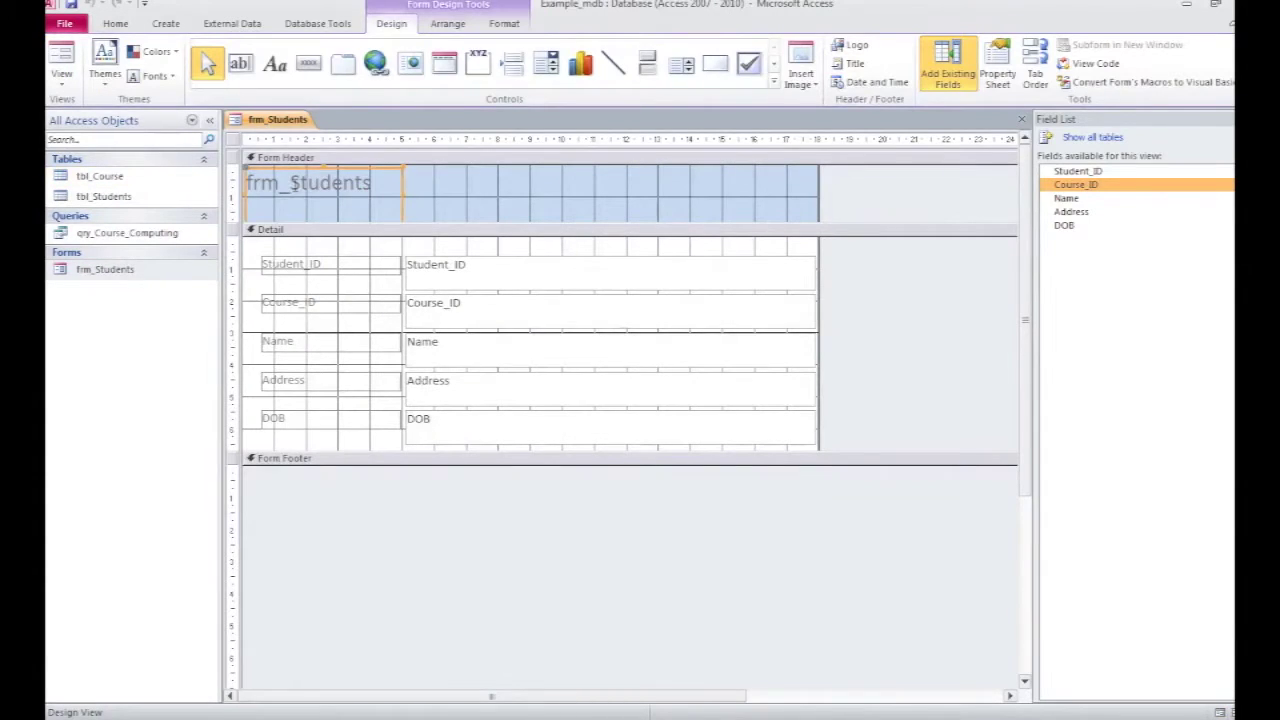
click(322, 168)
drag(322, 167, 443, 200)
double_click(484, 192)
key(Delete)
key(ctrl+z)
key(Delete)
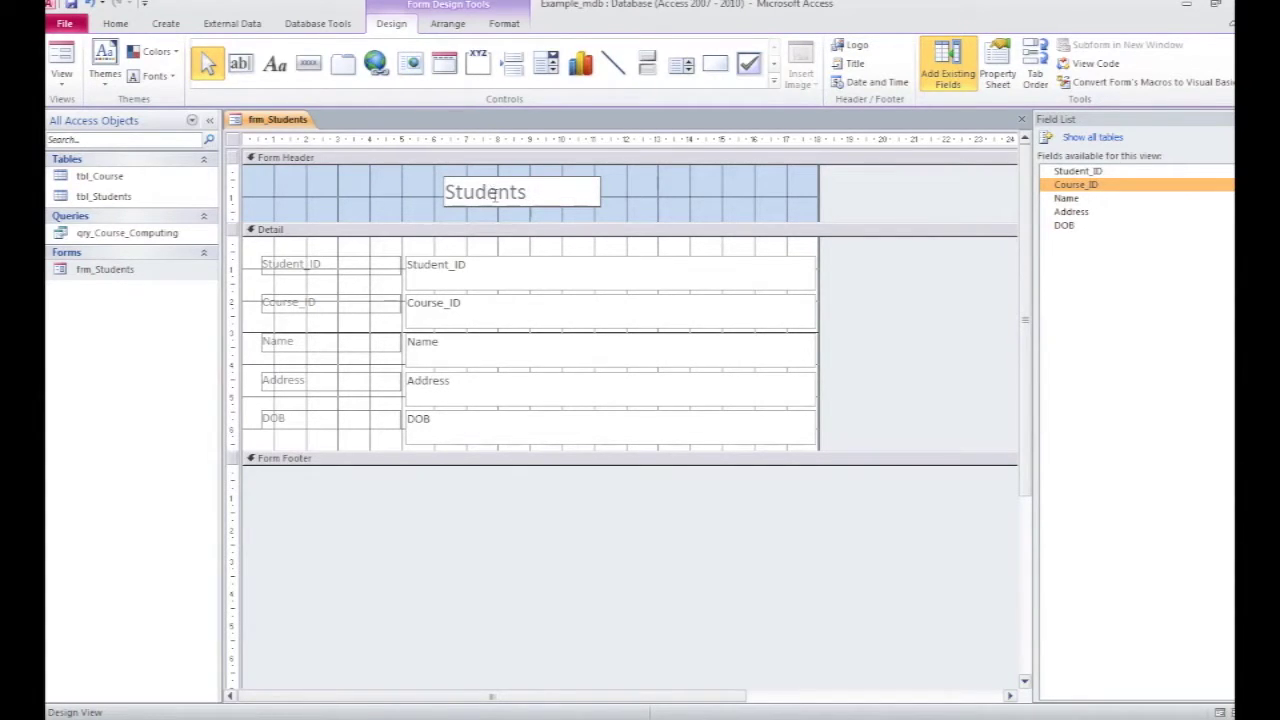
text(N)
text(ew Enroll)
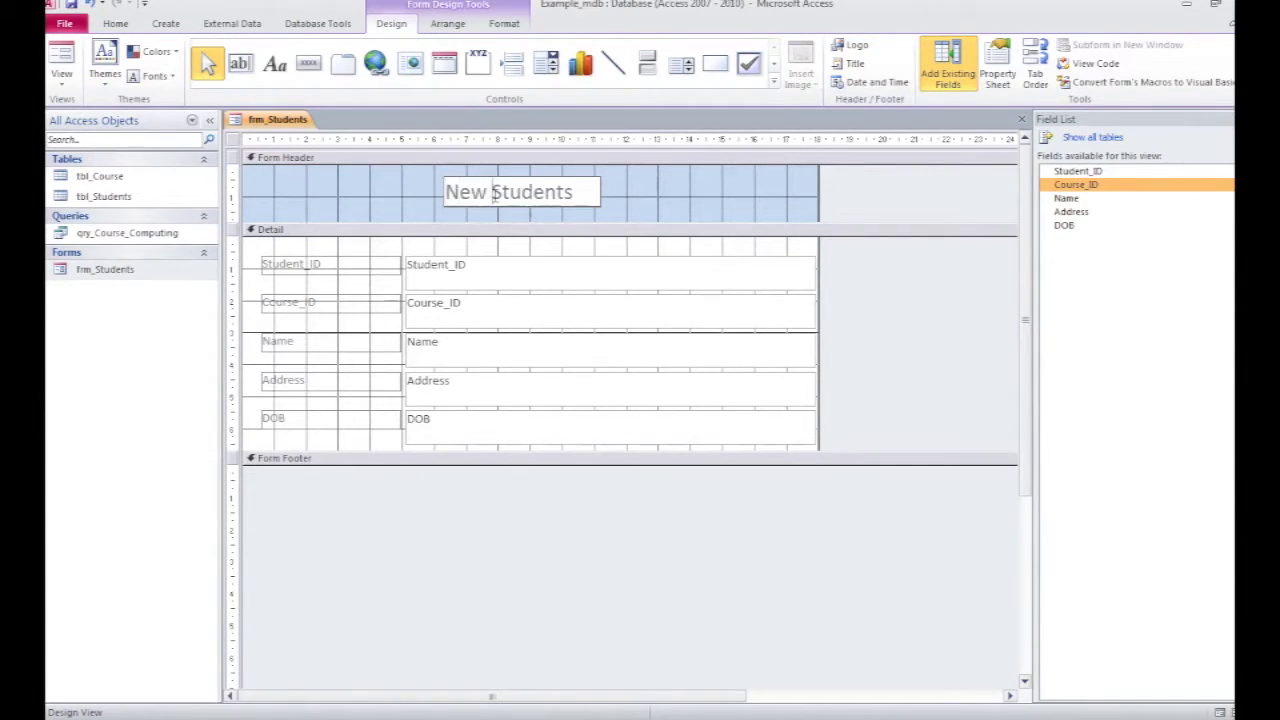
text(ed)
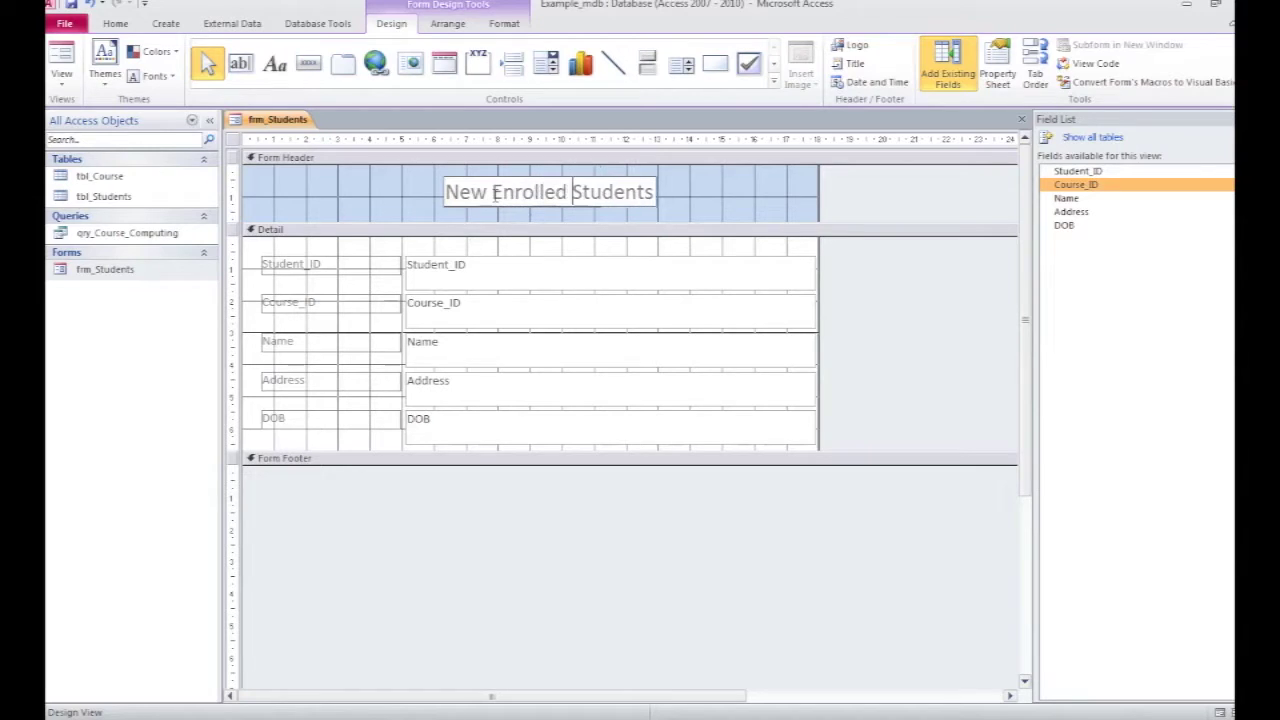
click(362, 208)
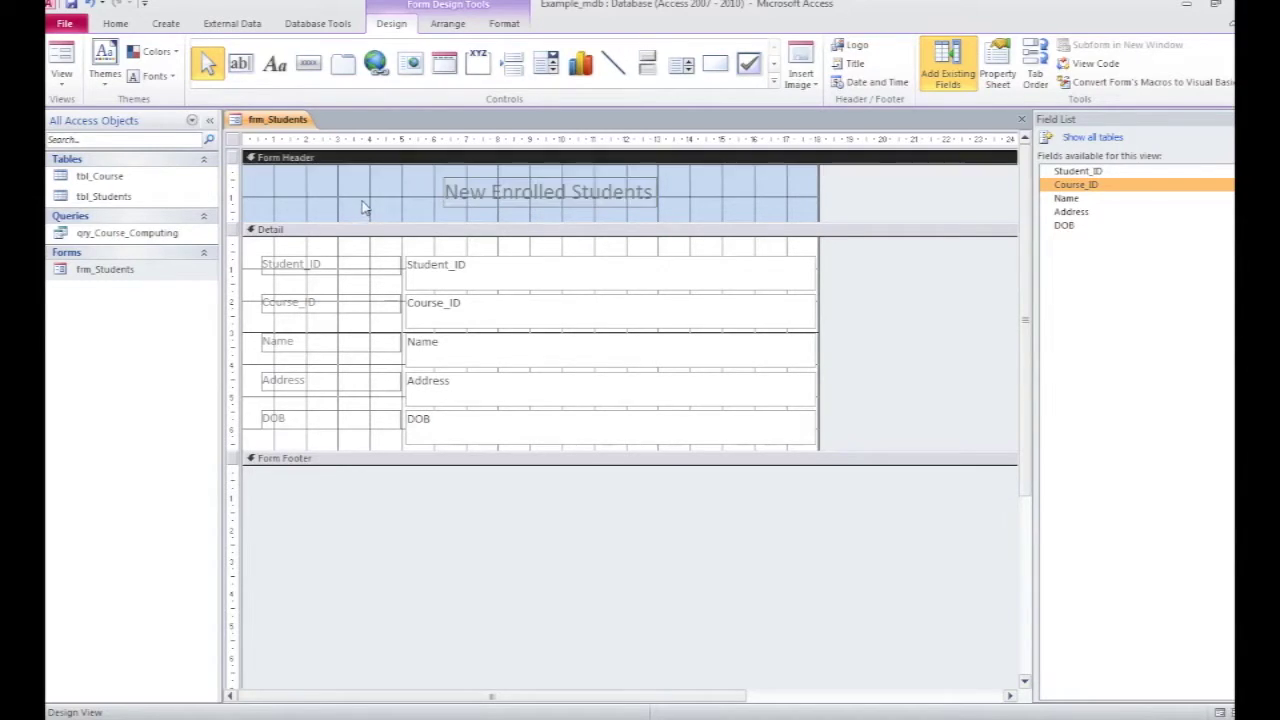
Step: Preview the retitled form in Form View, then return to Design View
click(62, 58)
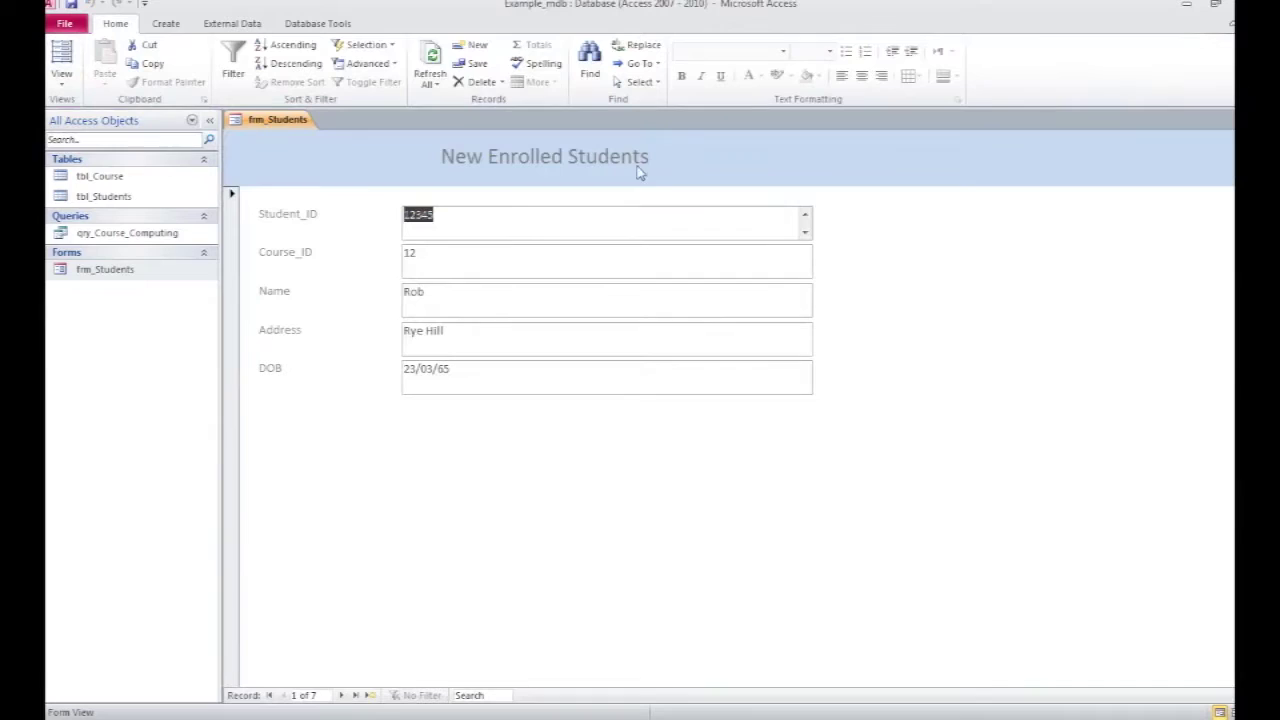
click(61, 88)
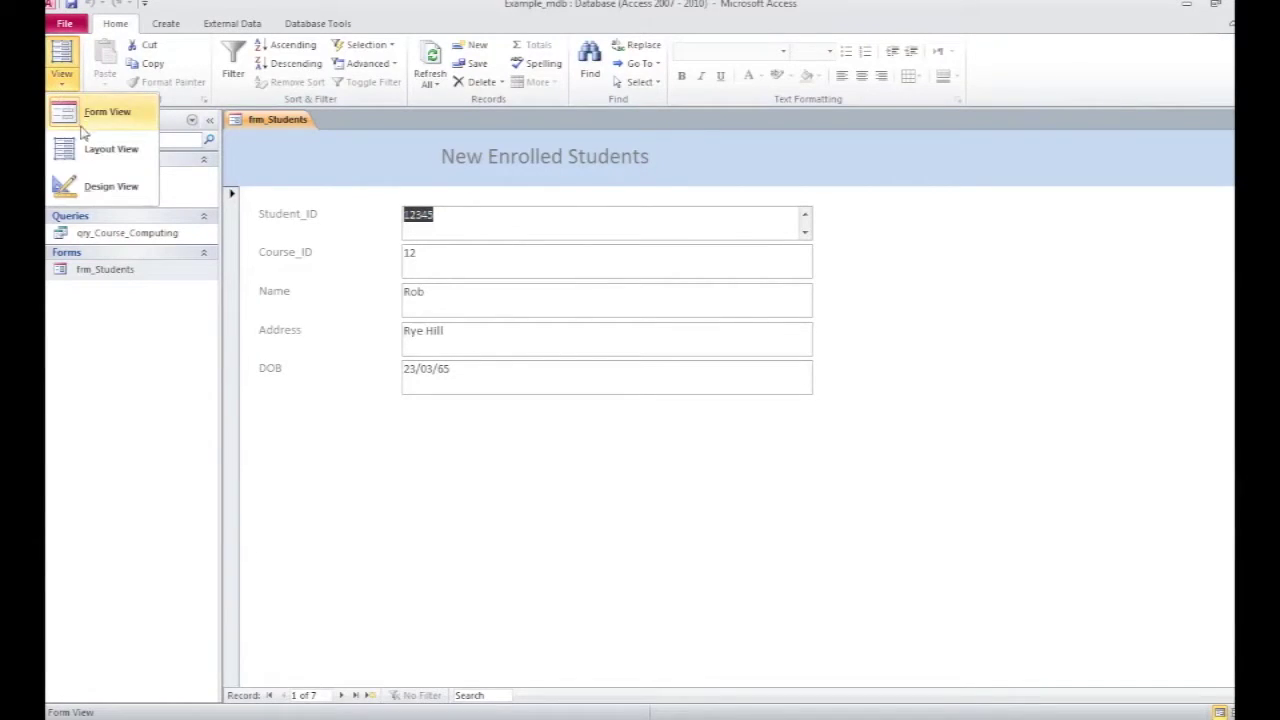
click(82, 186)
Step: Relabel the Student_ID caption as Student_Identification
click(316, 266)
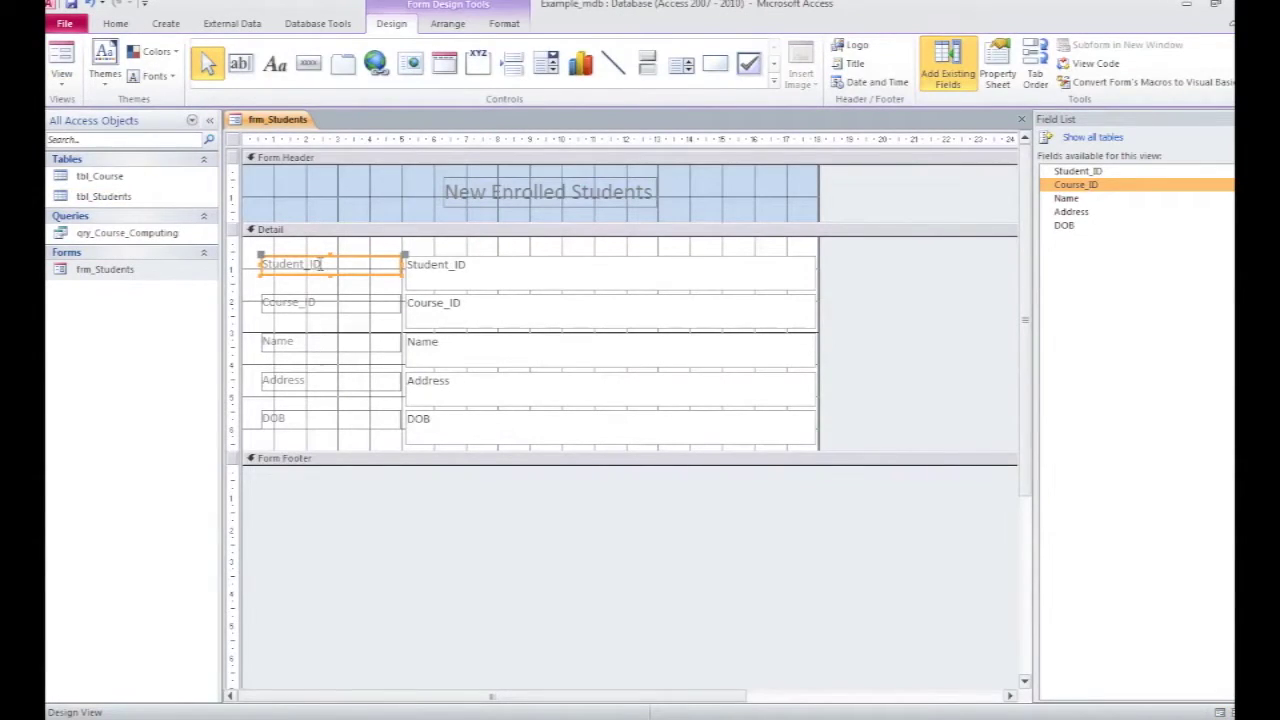
click(318, 264)
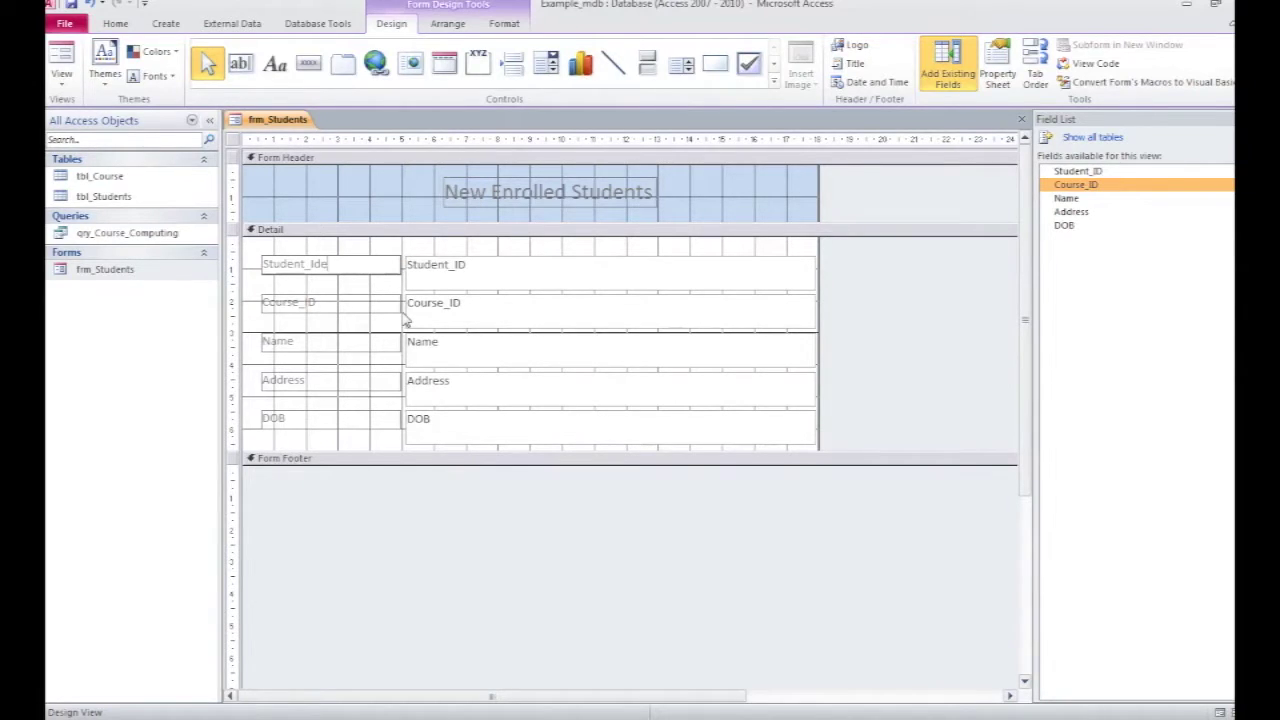
text(ntification)
click(335, 306)
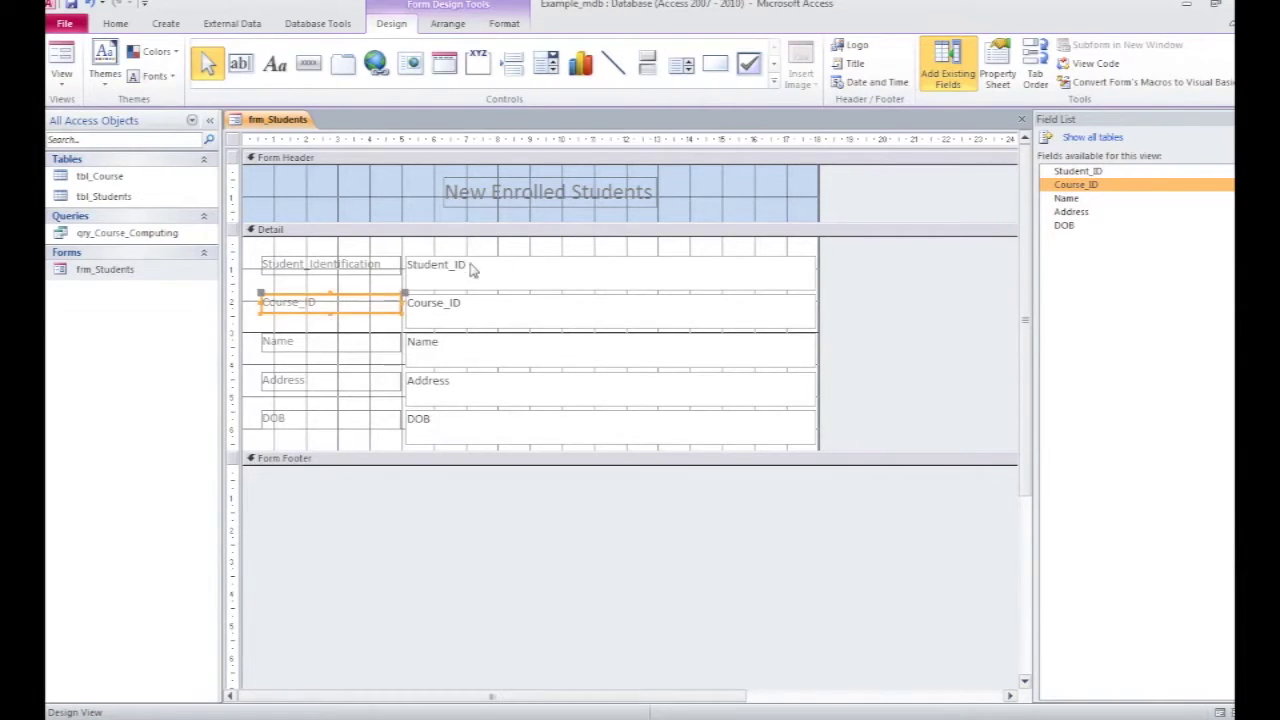
Step: Narrow the Student_ID, Course_ID and Name text boxes to a matching width
click(513, 266)
drag(818, 270, 502, 270)
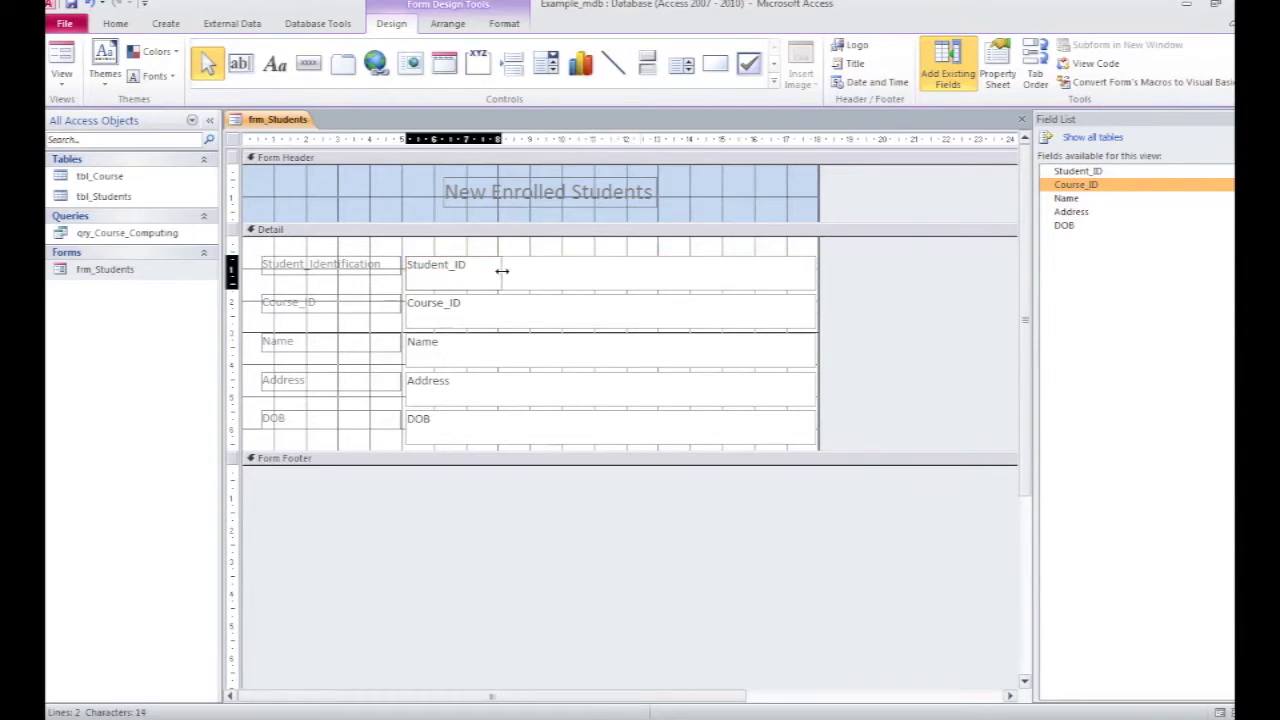
click(494, 318)
drag(818, 313, 498, 314)
click(626, 364)
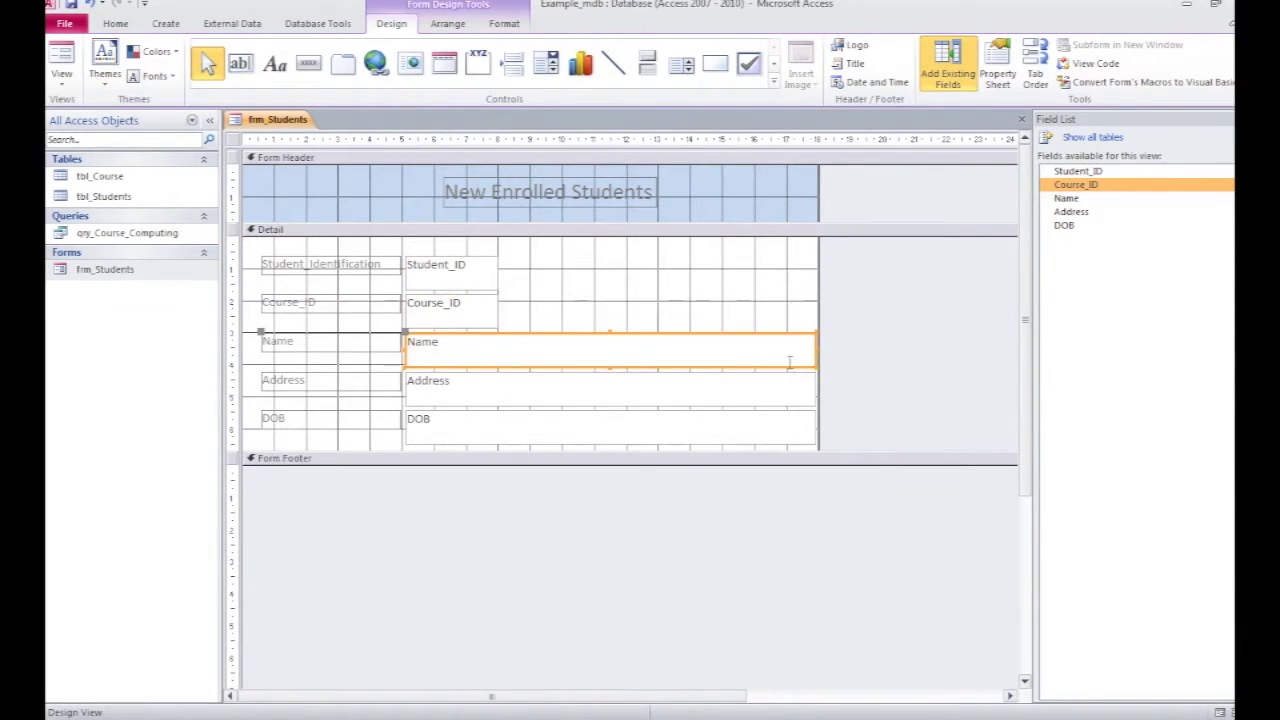
drag(817, 349, 453, 354)
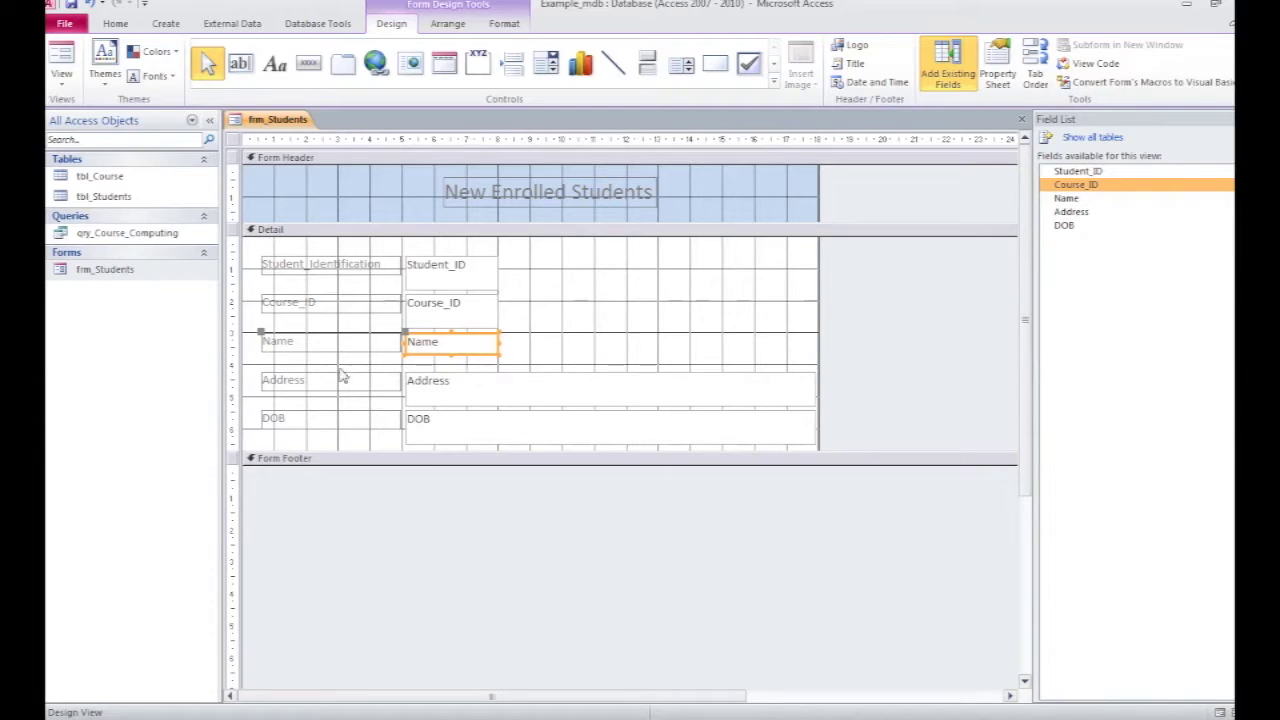
Step: Move the Name label and text box up beside Student_ID
click(300, 340)
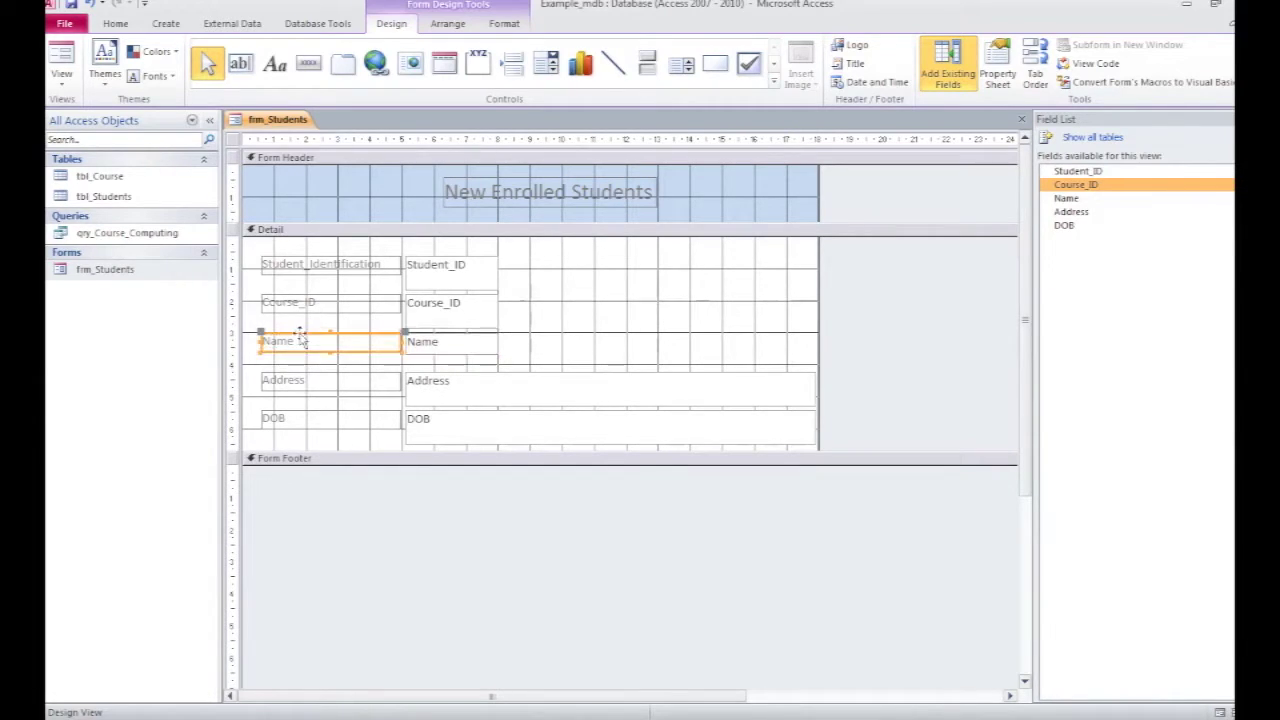
shift+click(444, 346)
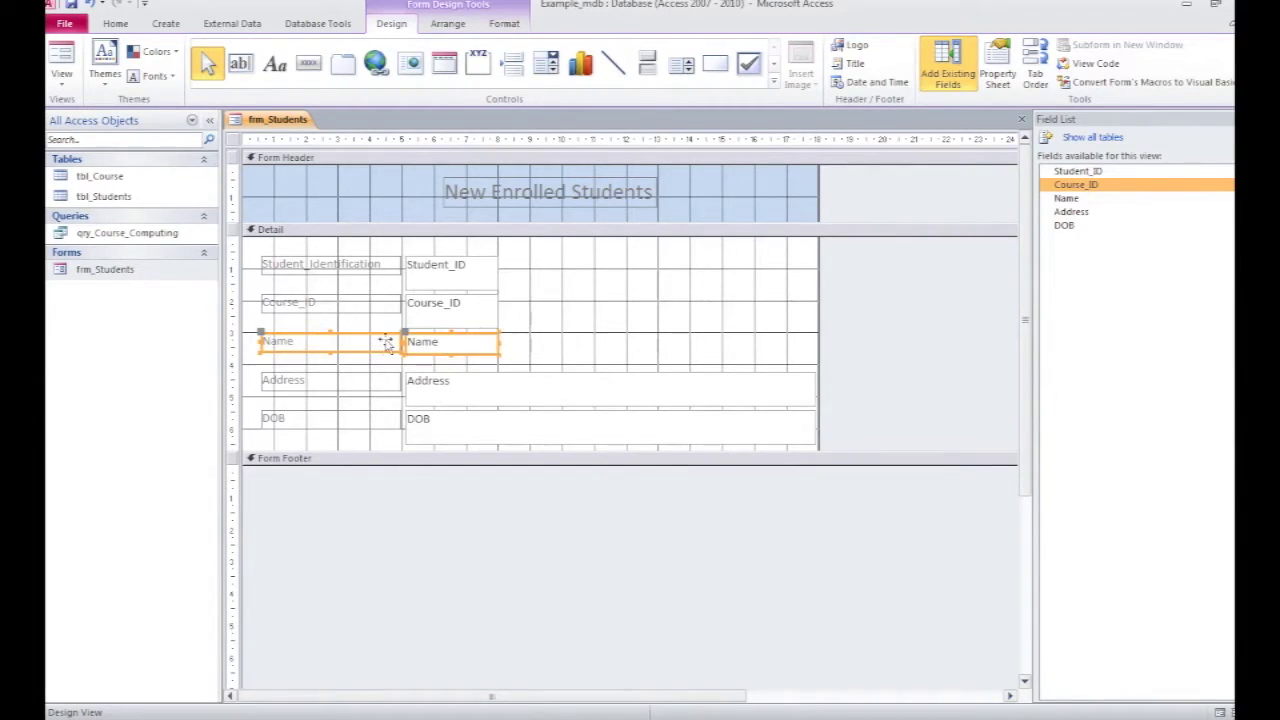
drag(386, 342, 633, 259)
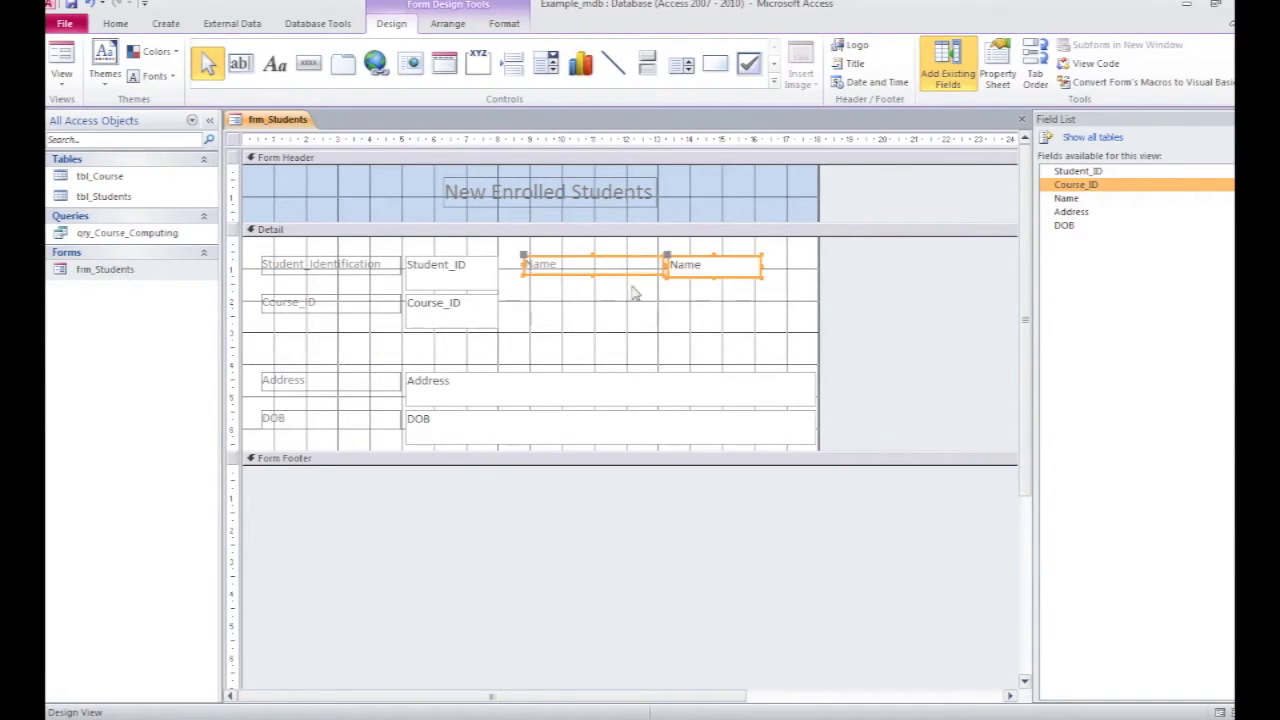
click(533, 343)
drag(518, 254, 780, 300)
click(605, 340)
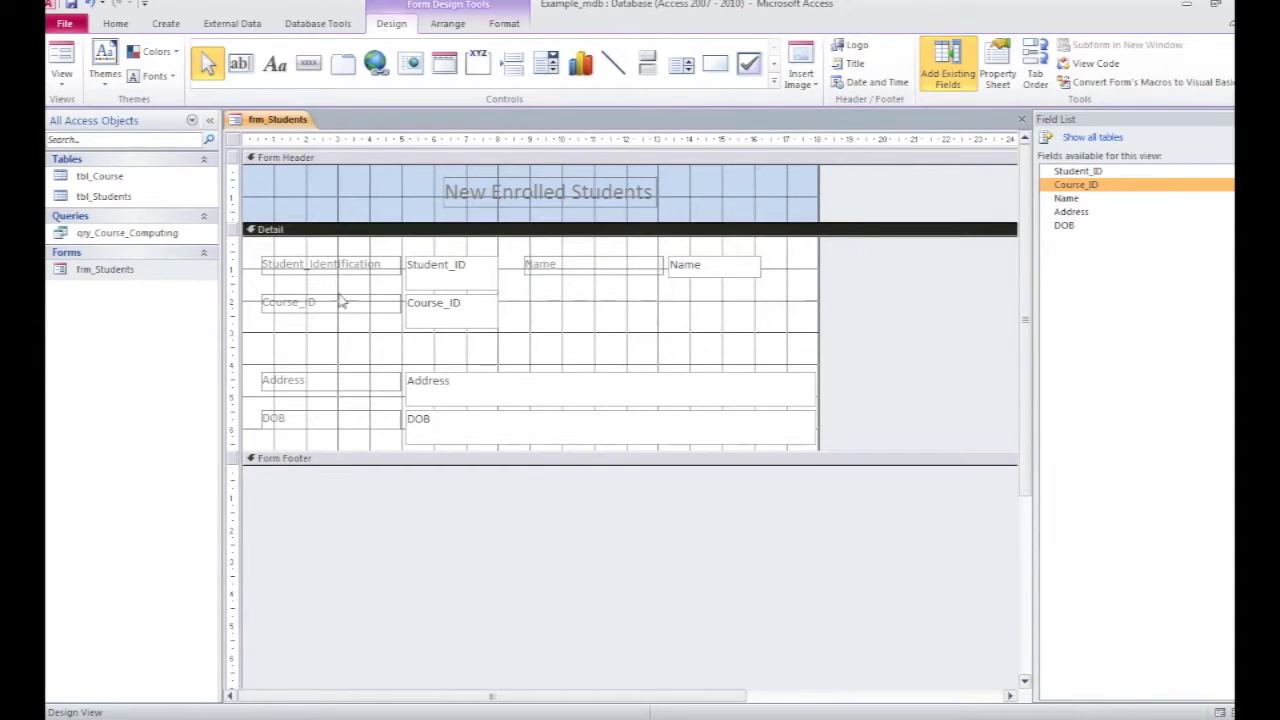
Step: Preview the rearranged form in Form View, then return to Design View
click(66, 68)
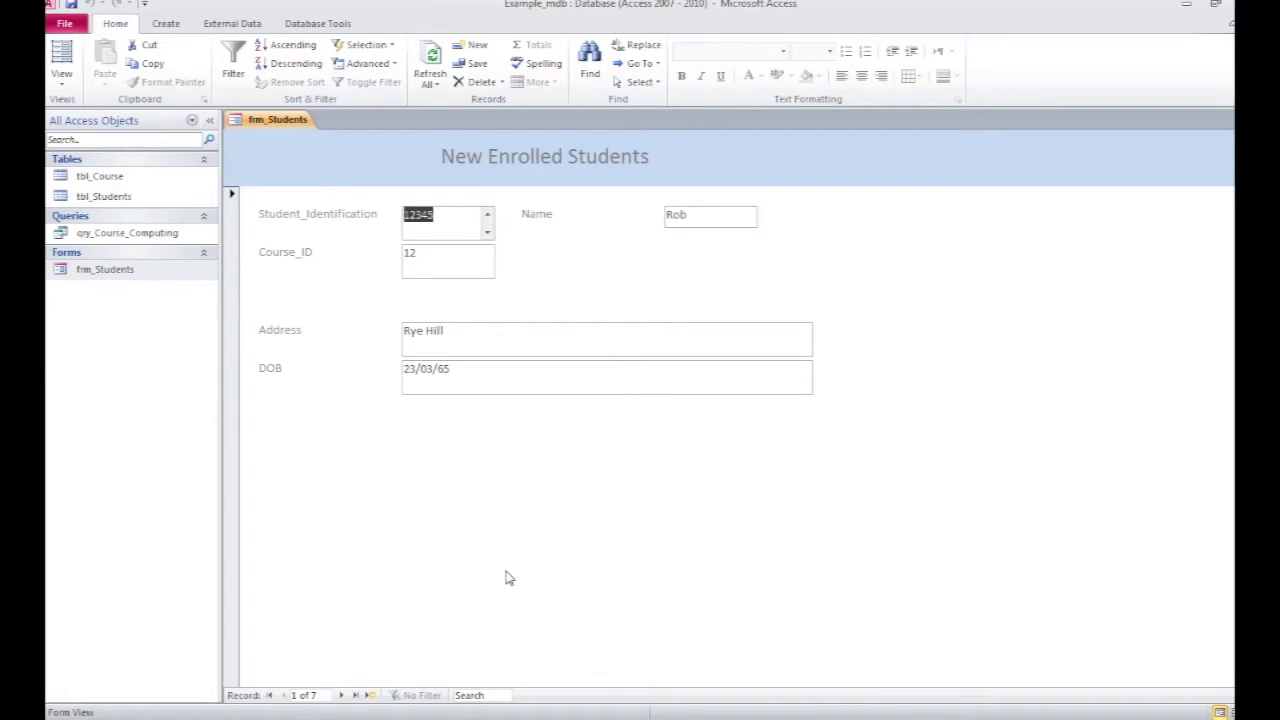
click(64, 88)
click(95, 183)
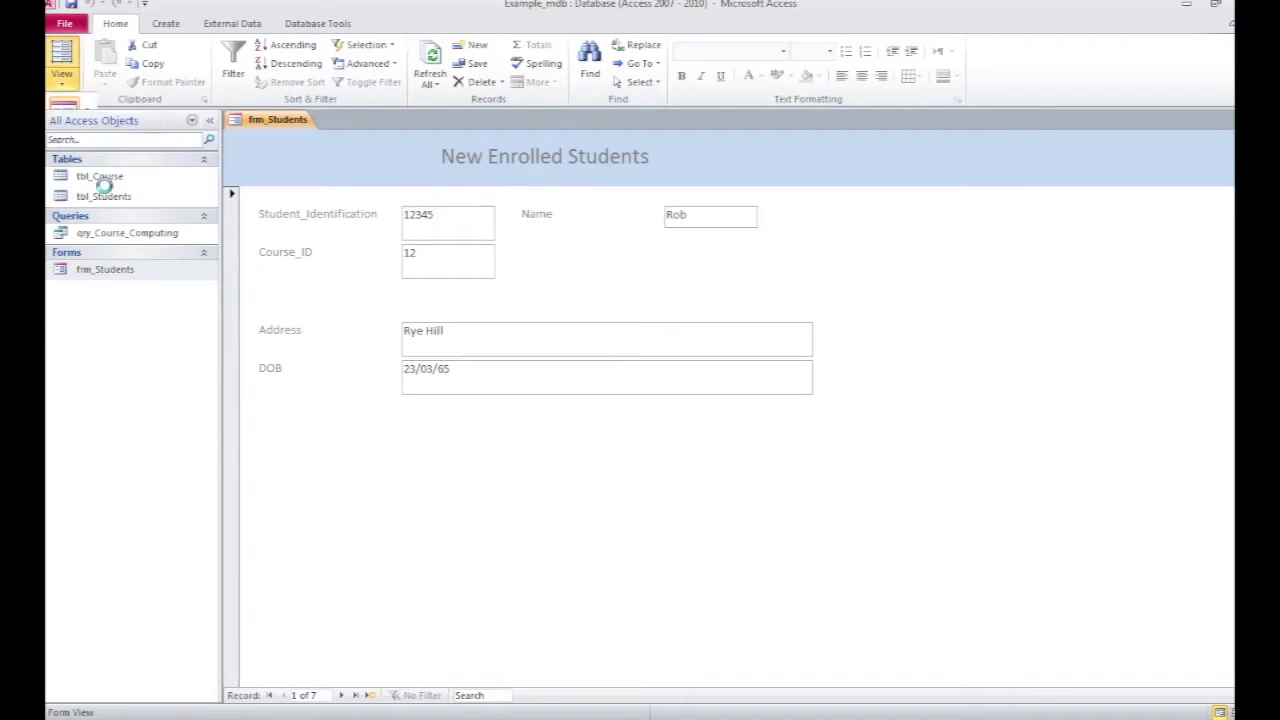
Step: Enlarge the Detail section and draw a command button below the DOB field
drag(559, 452, 575, 523)
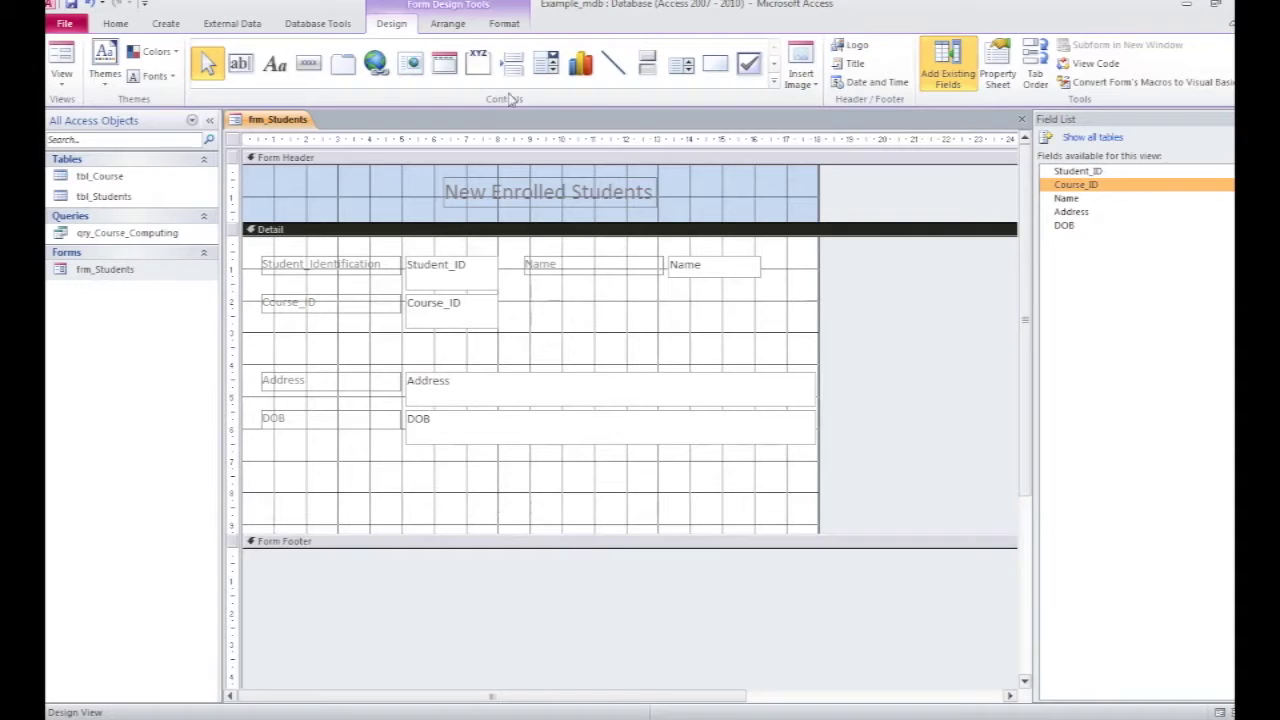
click(310, 66)
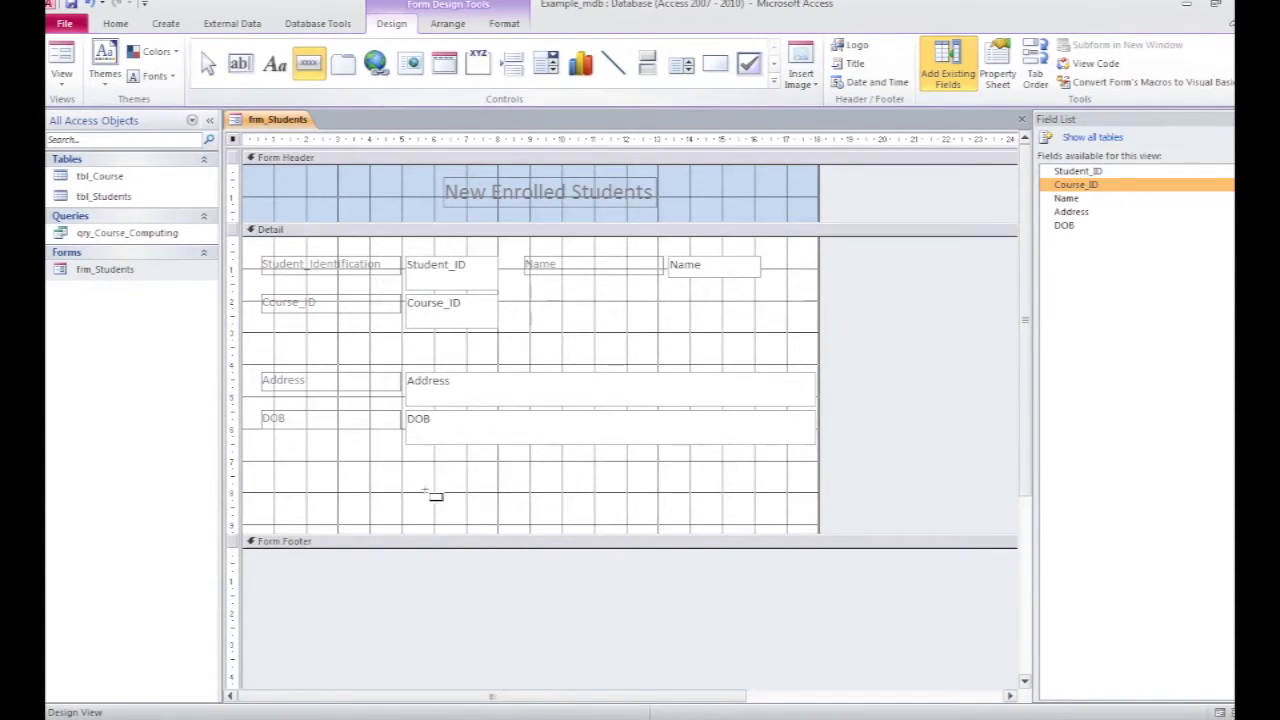
drag(462, 463, 530, 493)
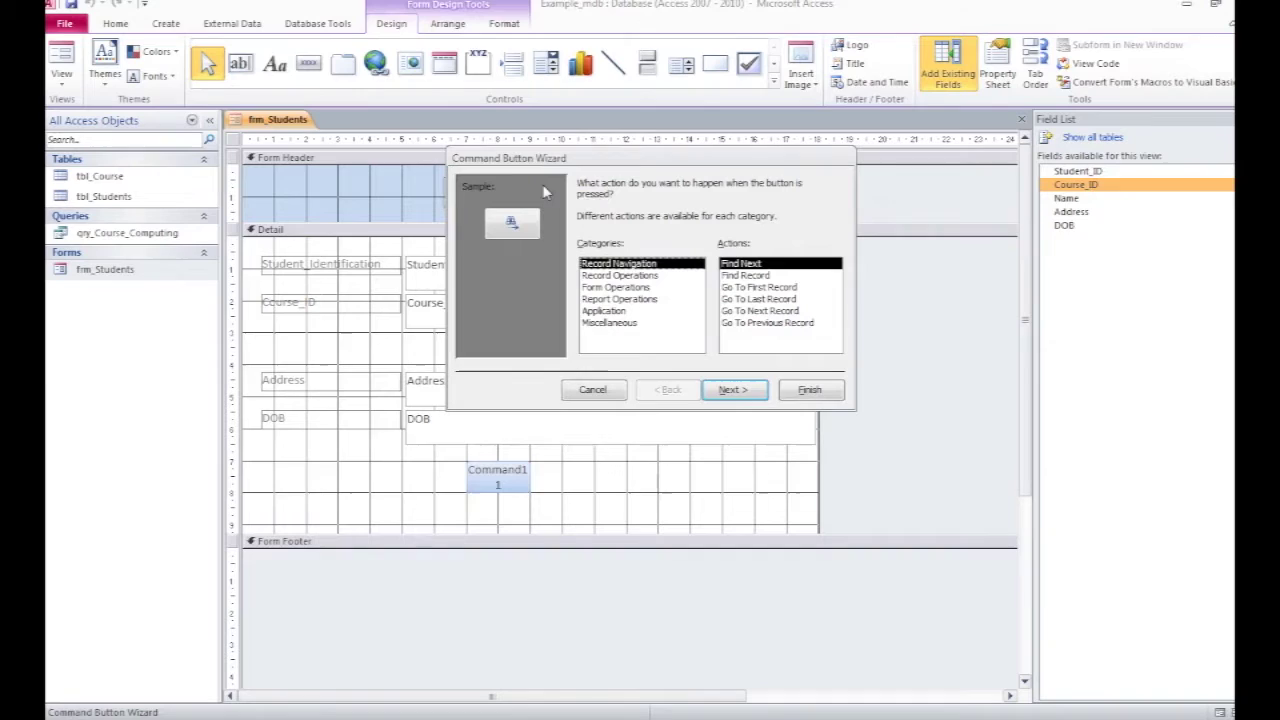
Step: Set the button to Record Operations > Add New Record with the 'Go To New' picture
click(652, 276)
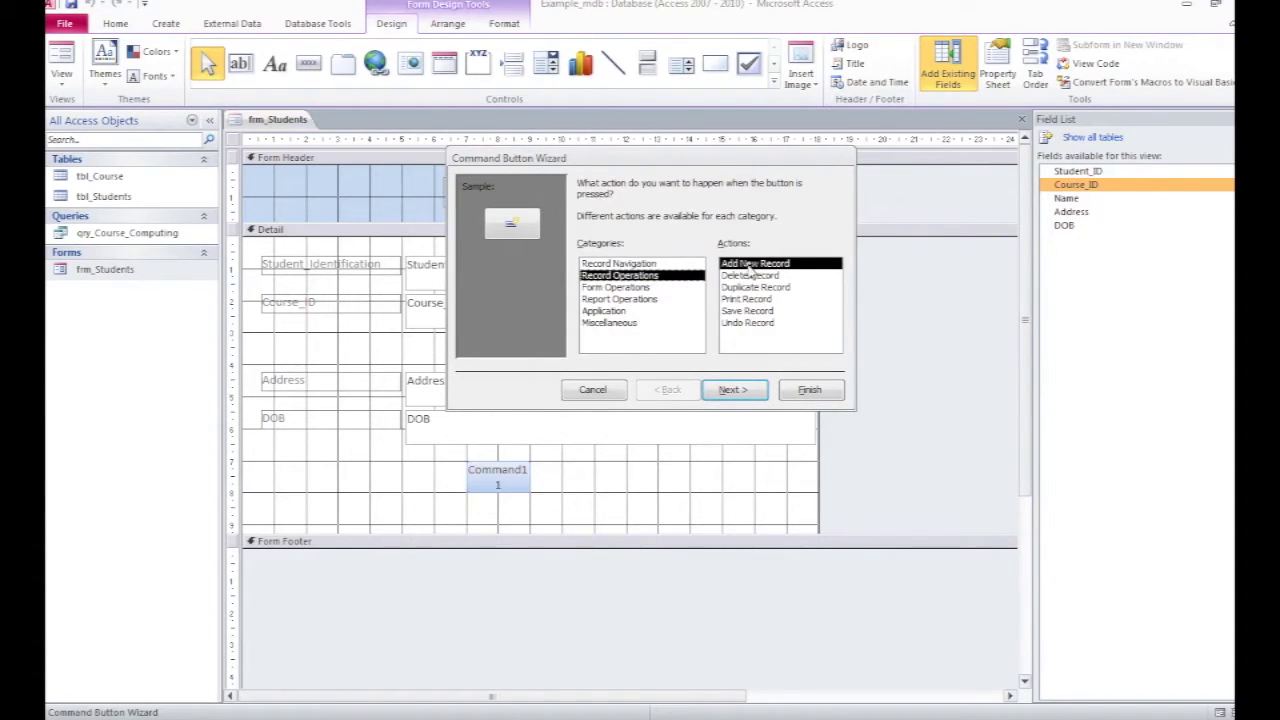
click(735, 390)
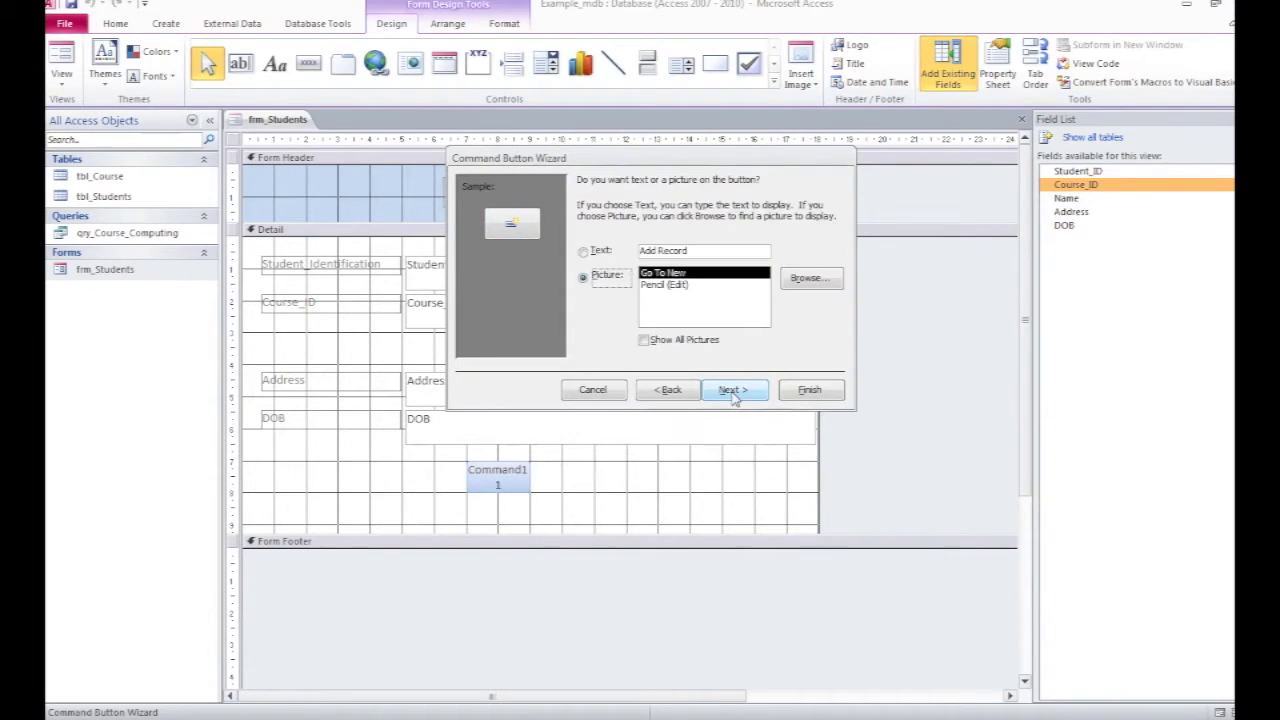
click(584, 256)
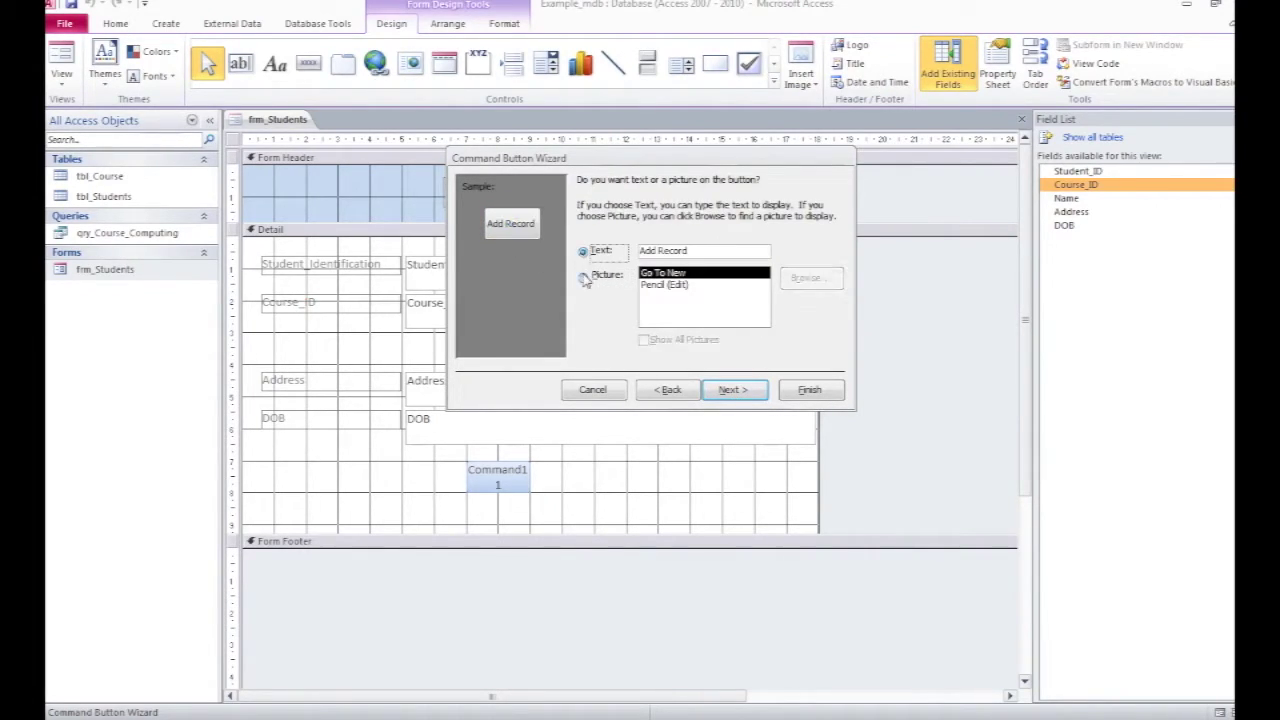
click(584, 277)
click(676, 286)
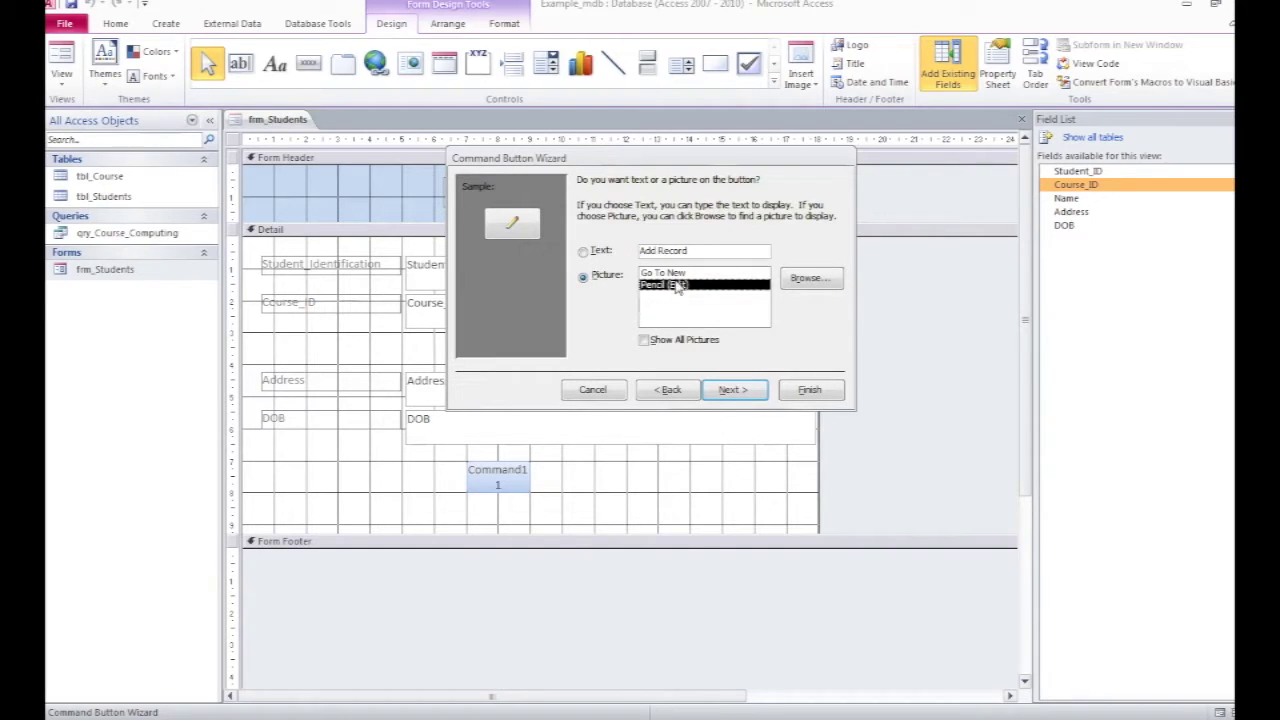
click(679, 274)
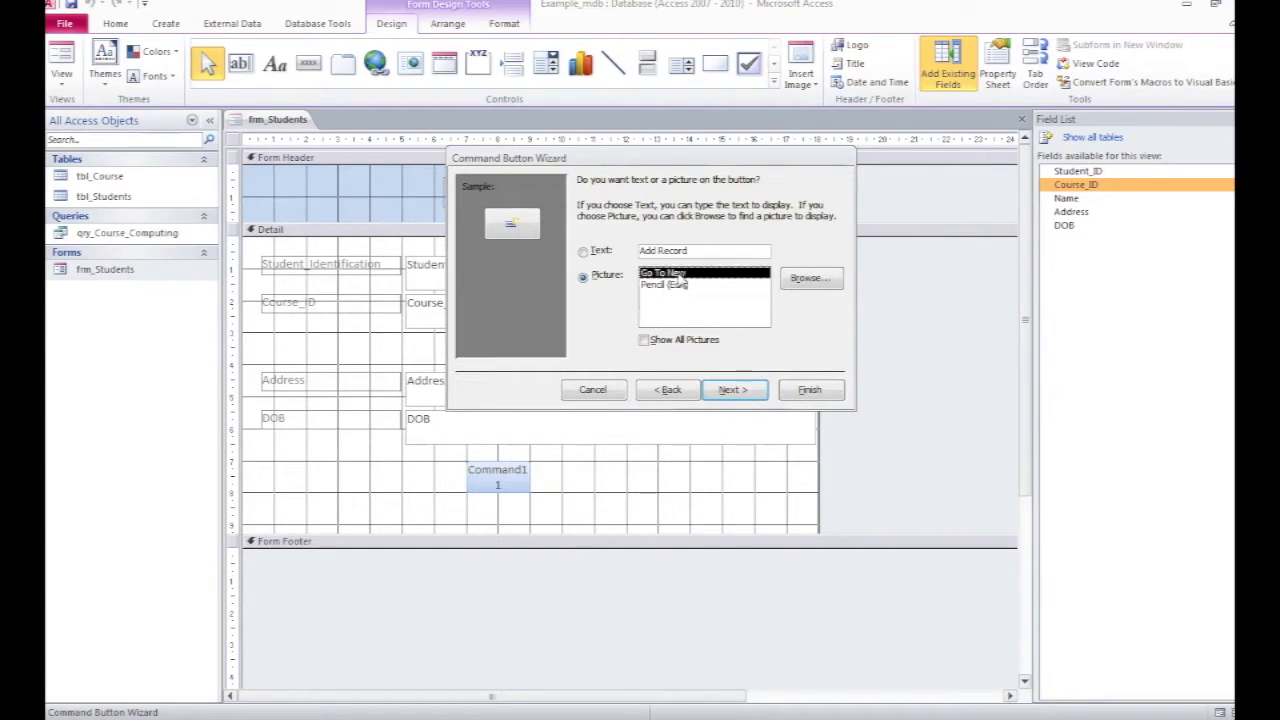
click(748, 392)
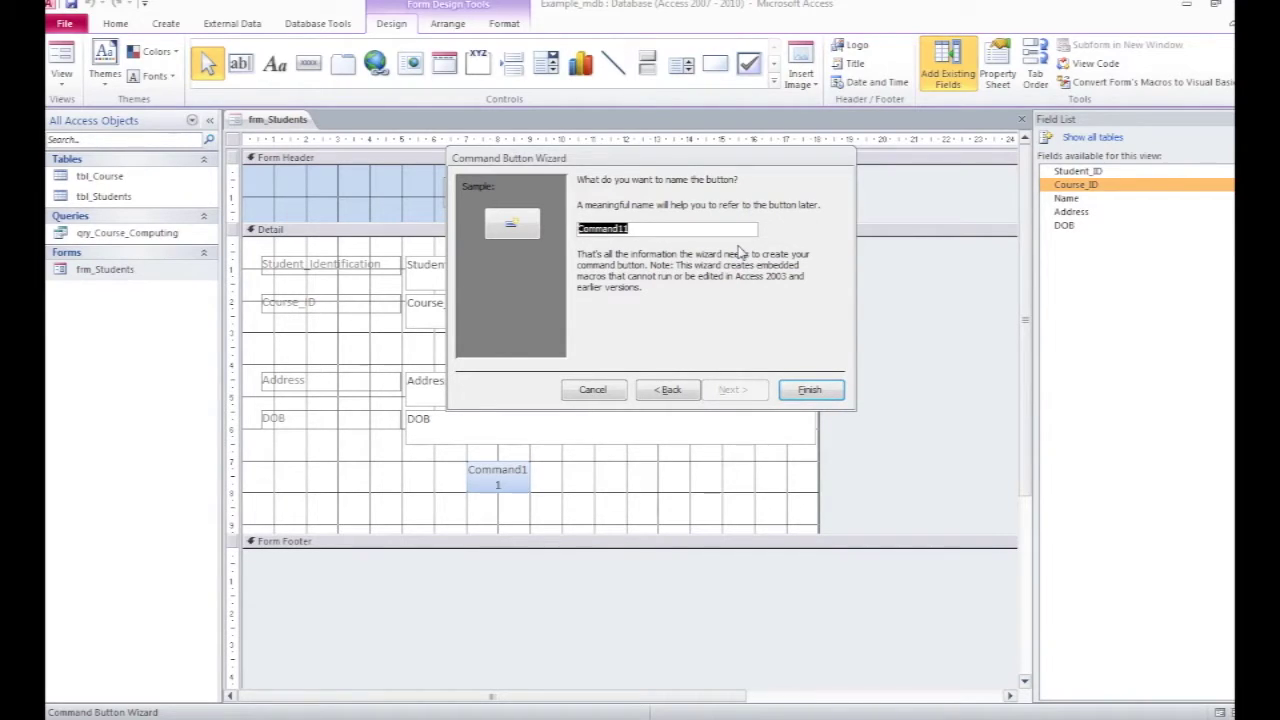
Step: Name the button Add_New_SRecord and finish the Command Button Wizard
text(Add_New_Re)
key(BackSpace)
key(BackSpace)
text(SRecord)
click(800, 394)
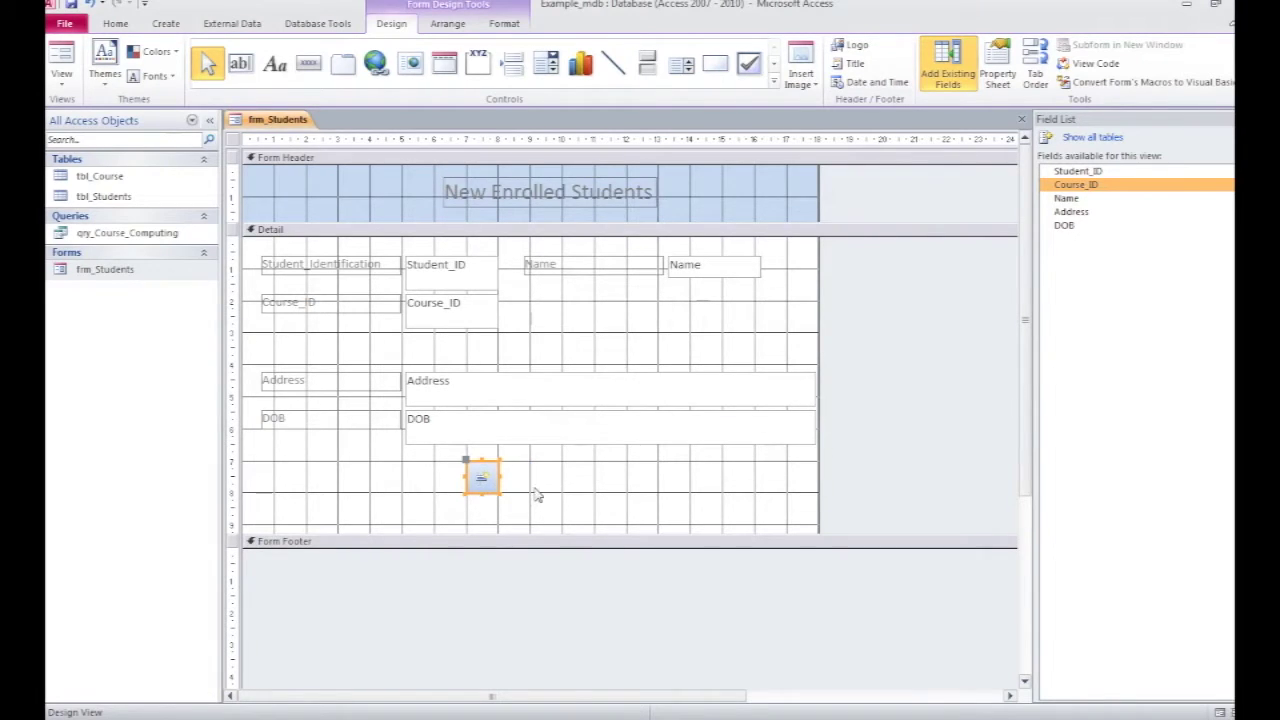
Step: In Form View, start a new record with ID 987432, the student's name and Course_ID 12
click(48, 82)
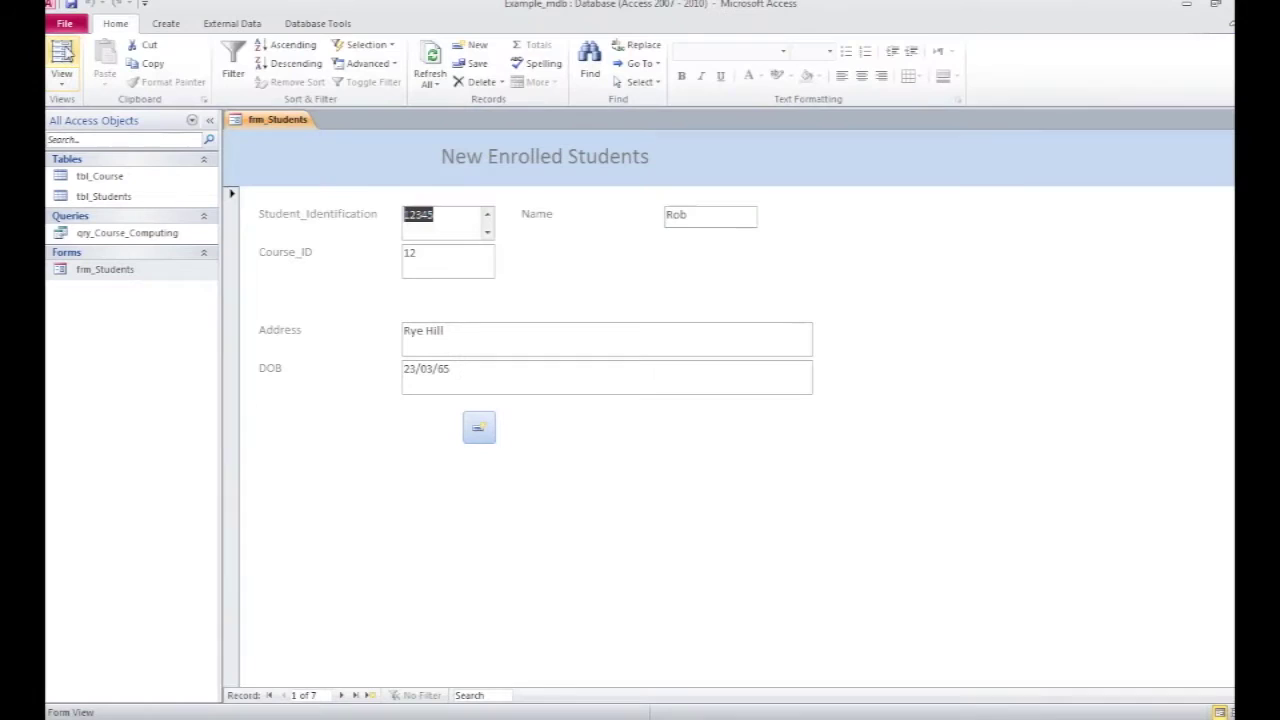
click(479, 430)
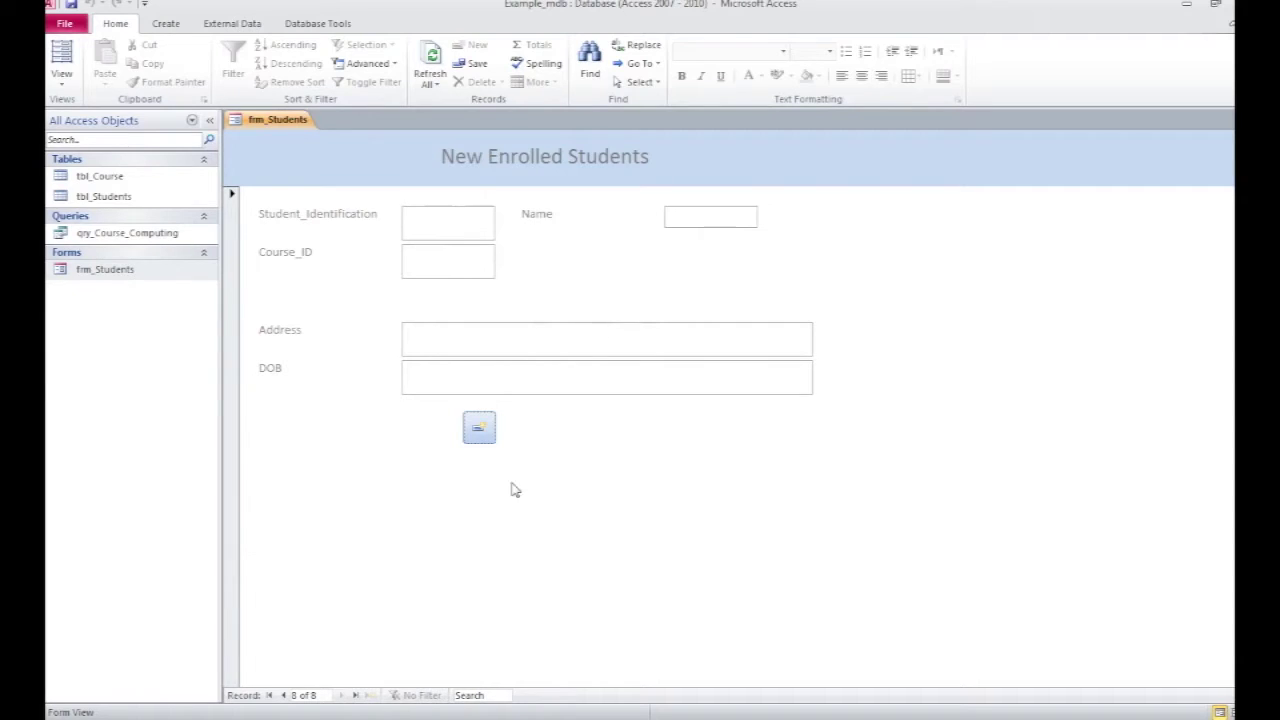
click(437, 225)
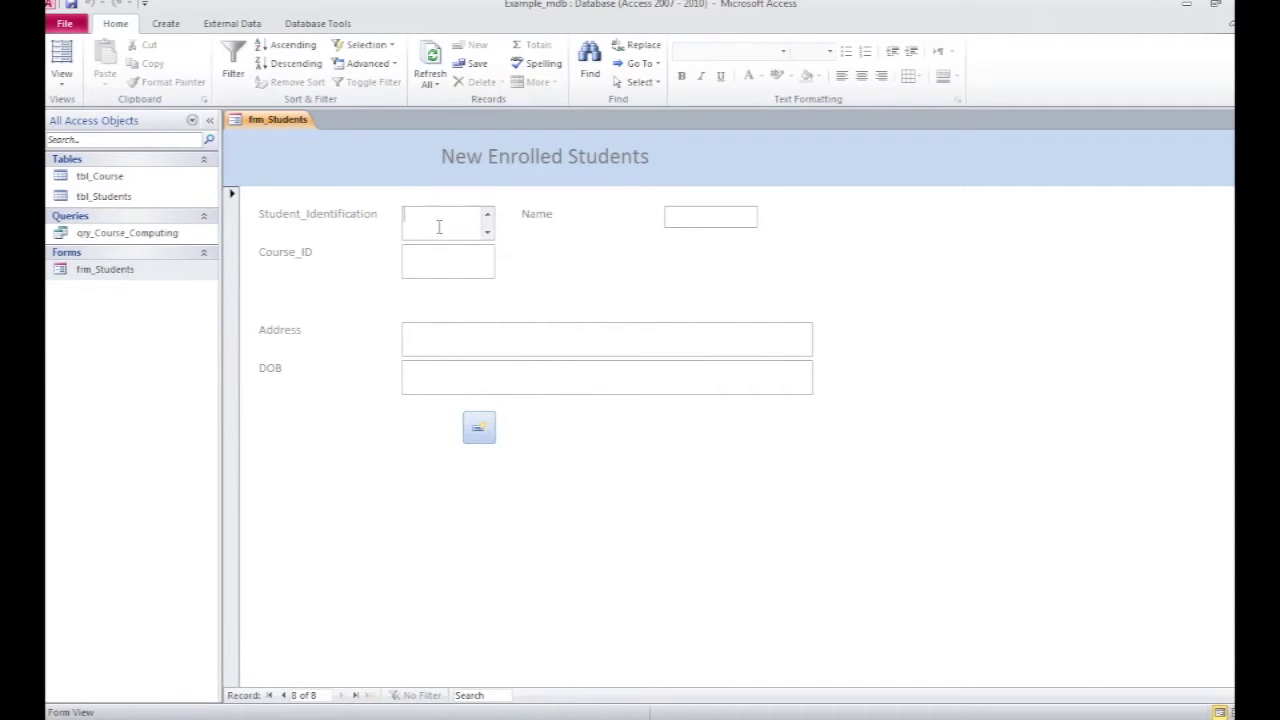
text(987432)
click(684, 216)
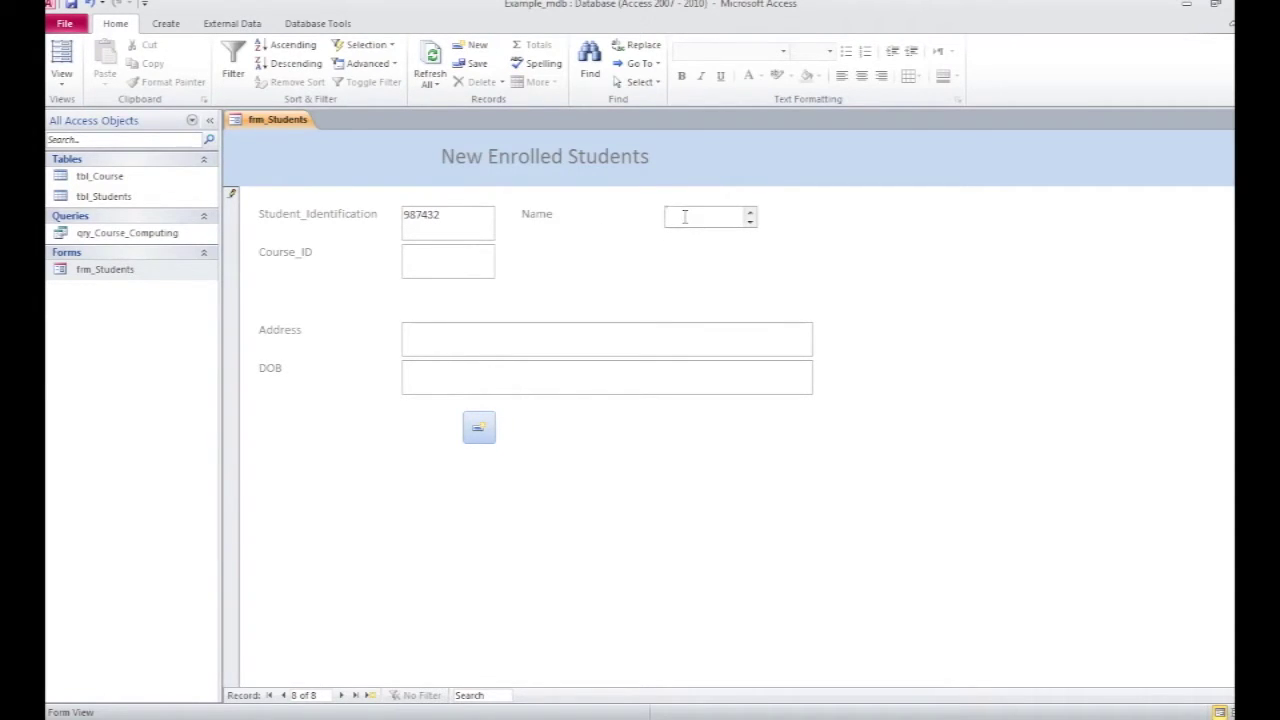
text(Chris)
click(442, 256)
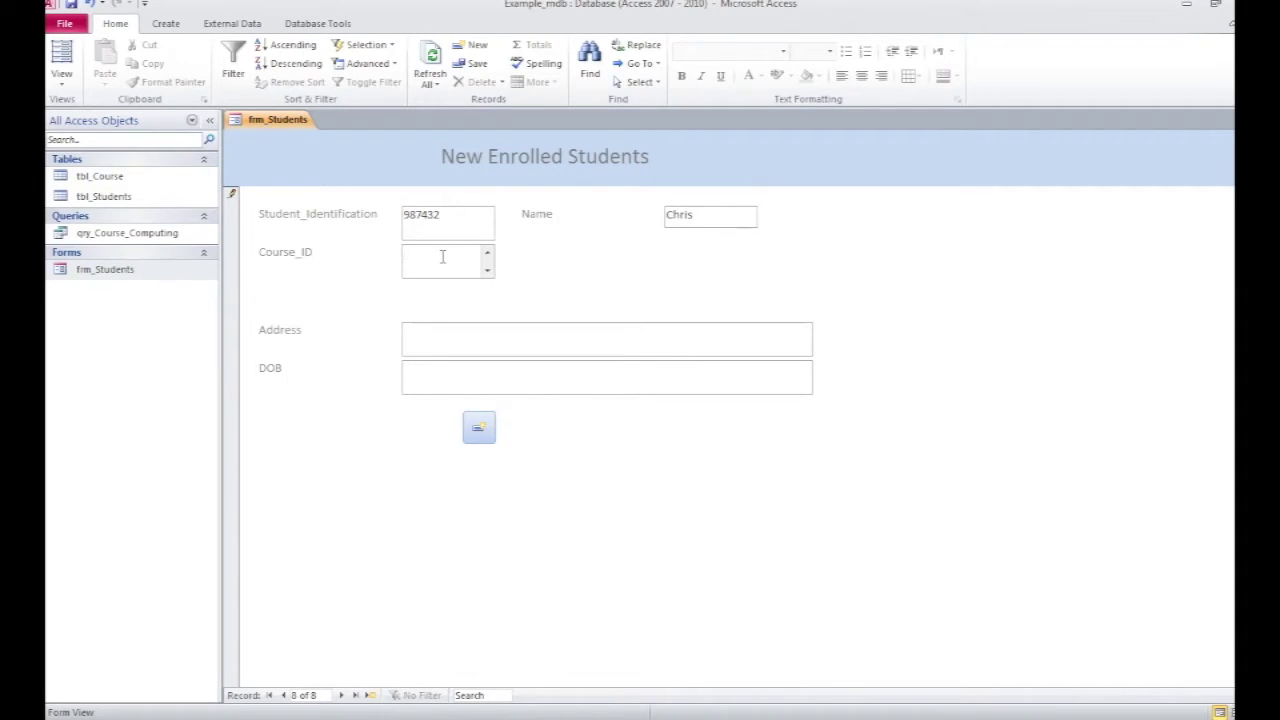
text(12)
click(408, 347)
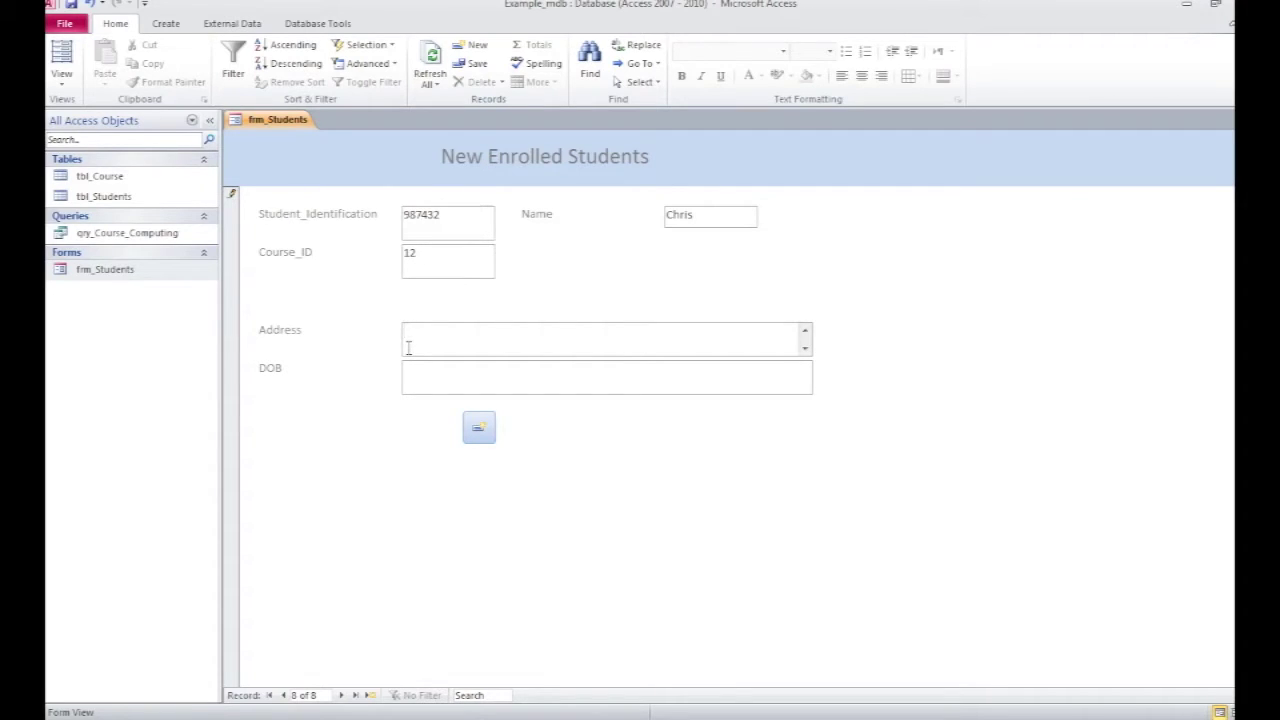
text(Rye Hill)
key(Tab)
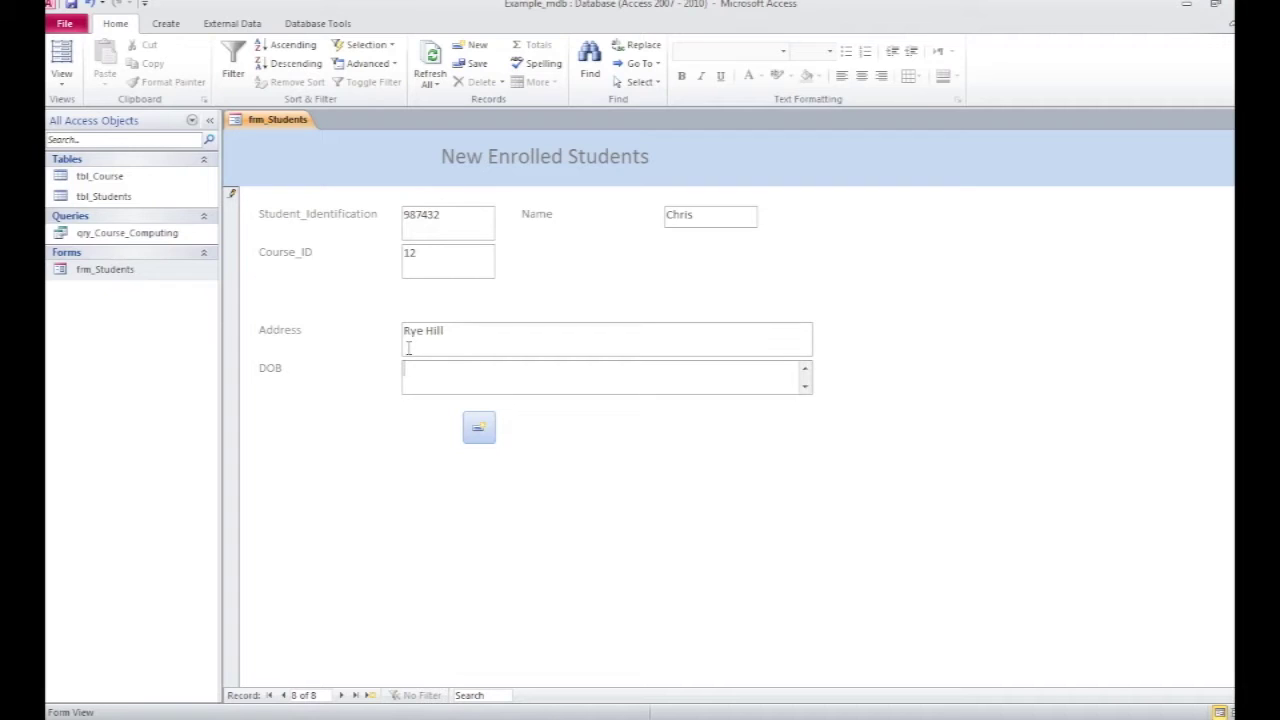
text(01/06/89)
click(342, 697)
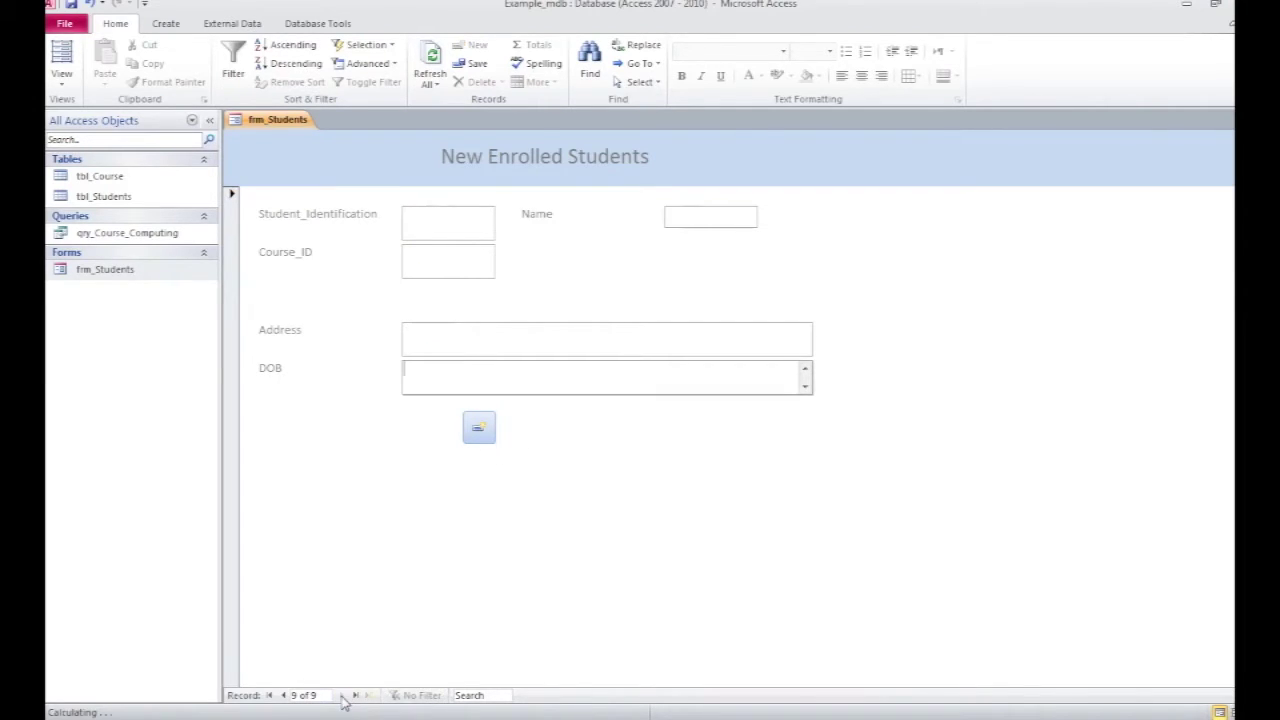
click(284, 696)
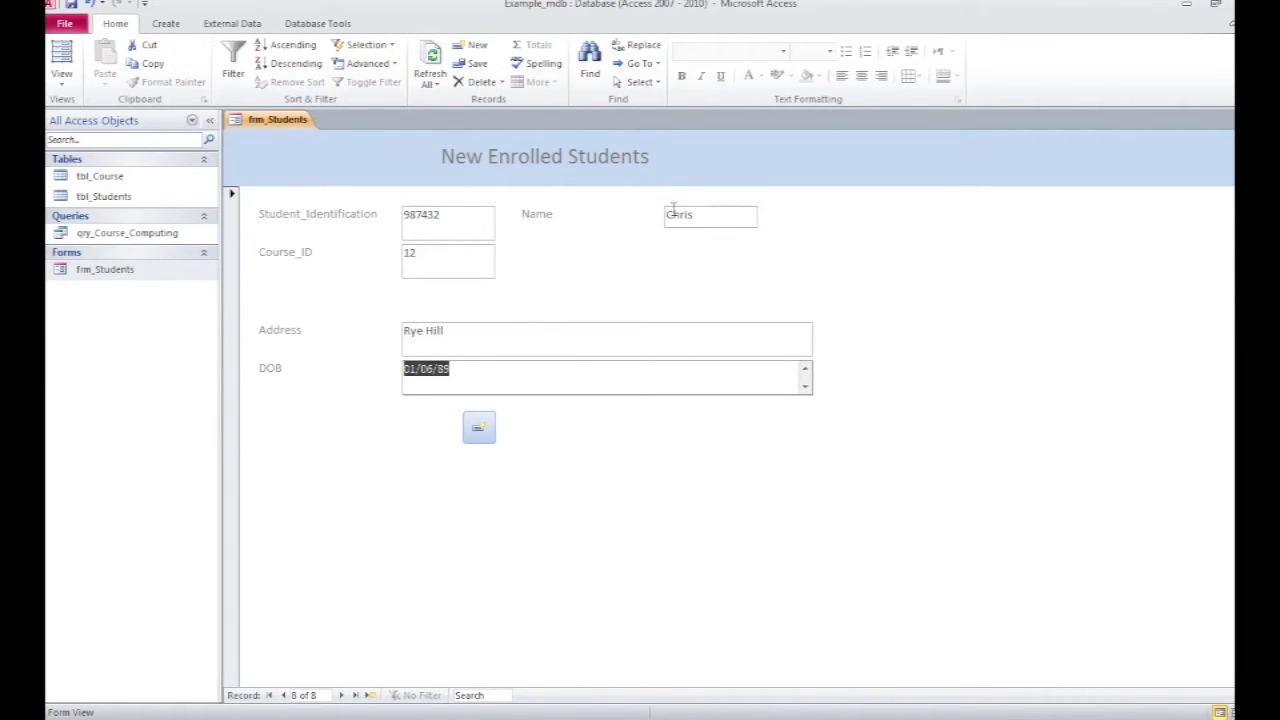
key(ctrl+F4)
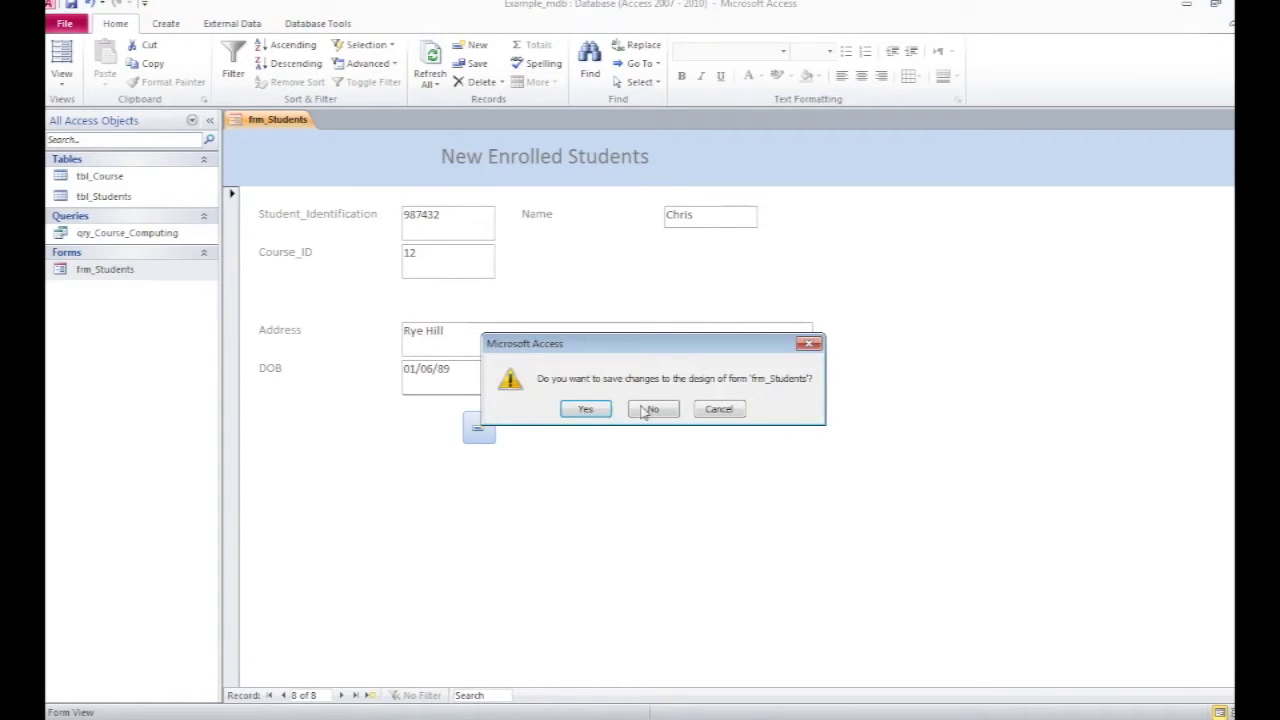
click(586, 409)
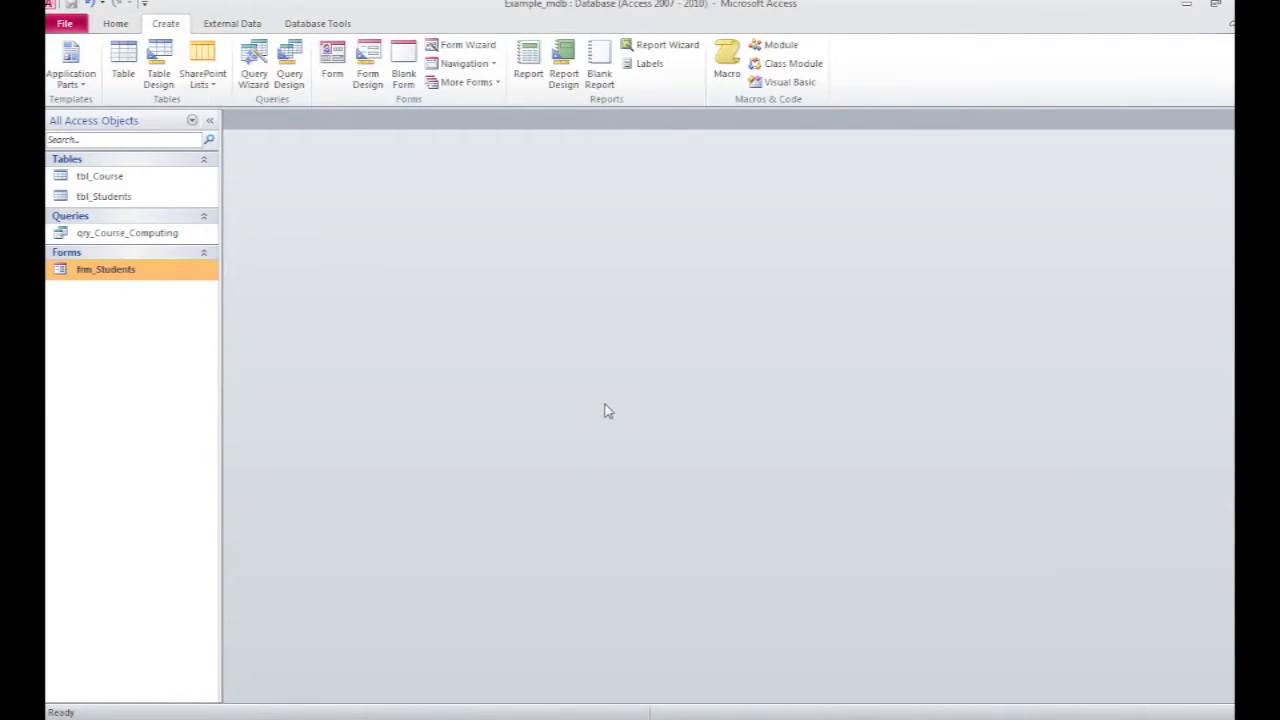
double_click(108, 197)
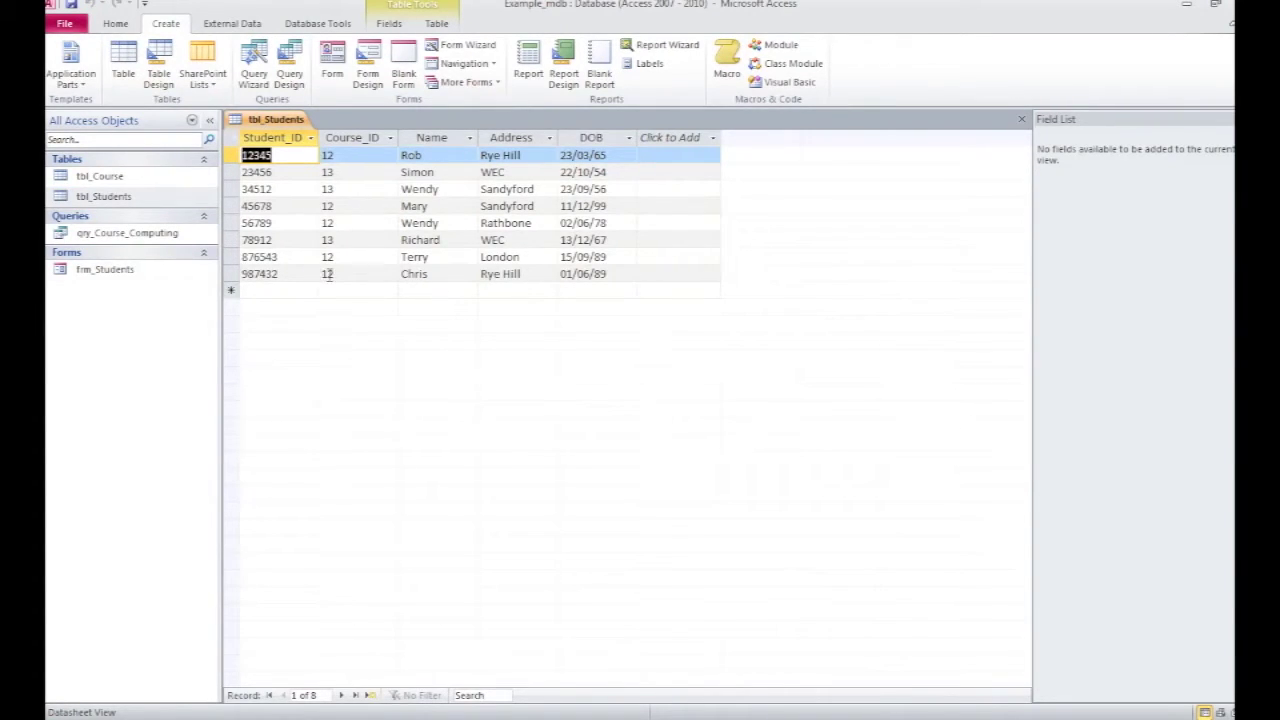
double_click(100, 177)
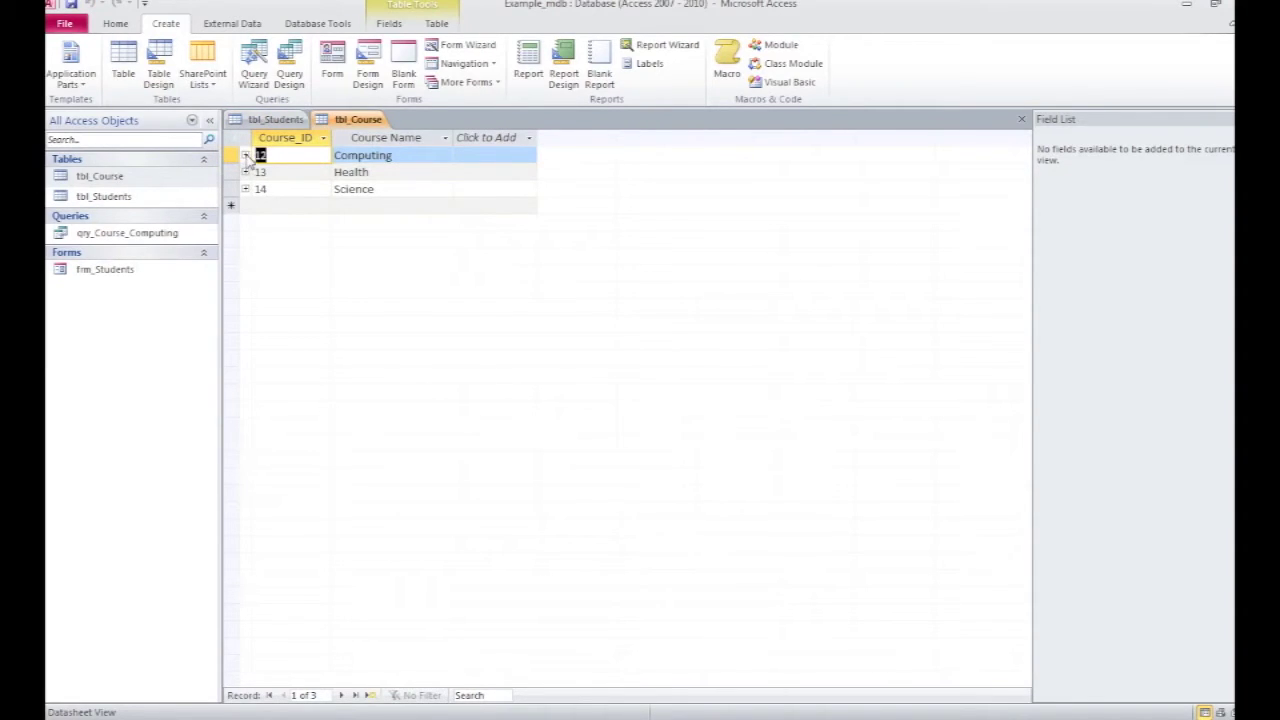
click(245, 155)
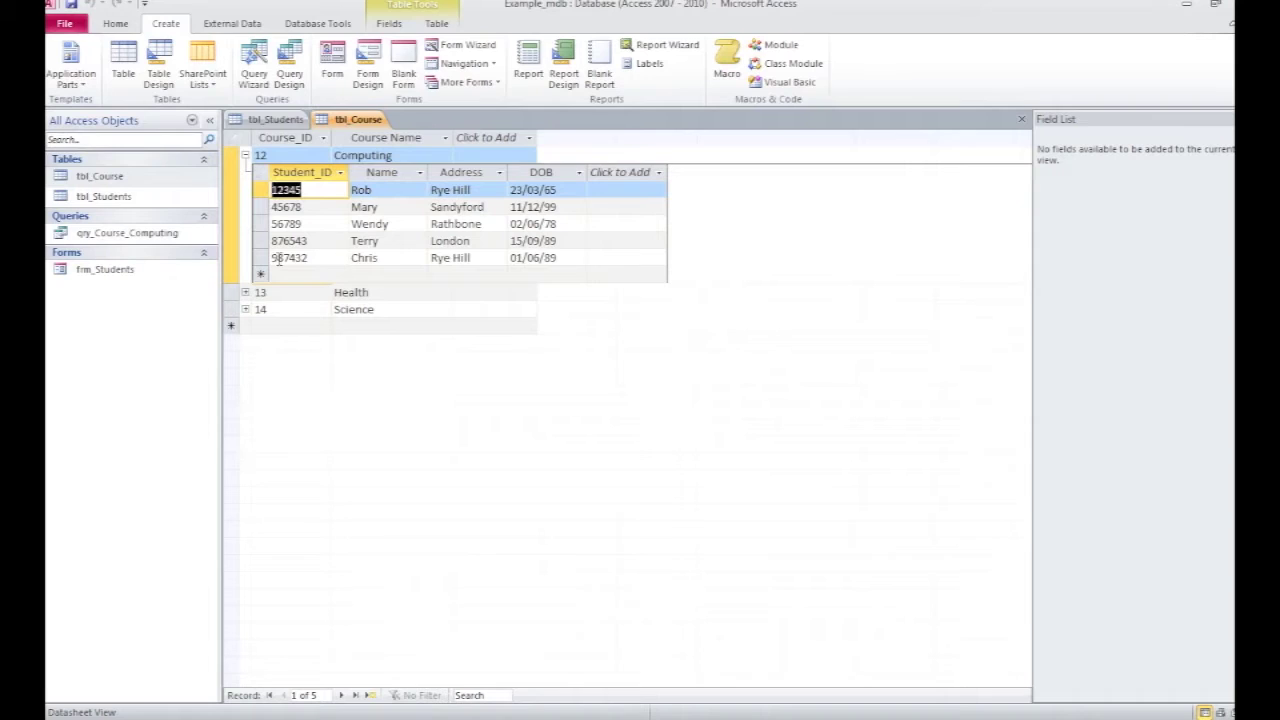
click(1022, 119)
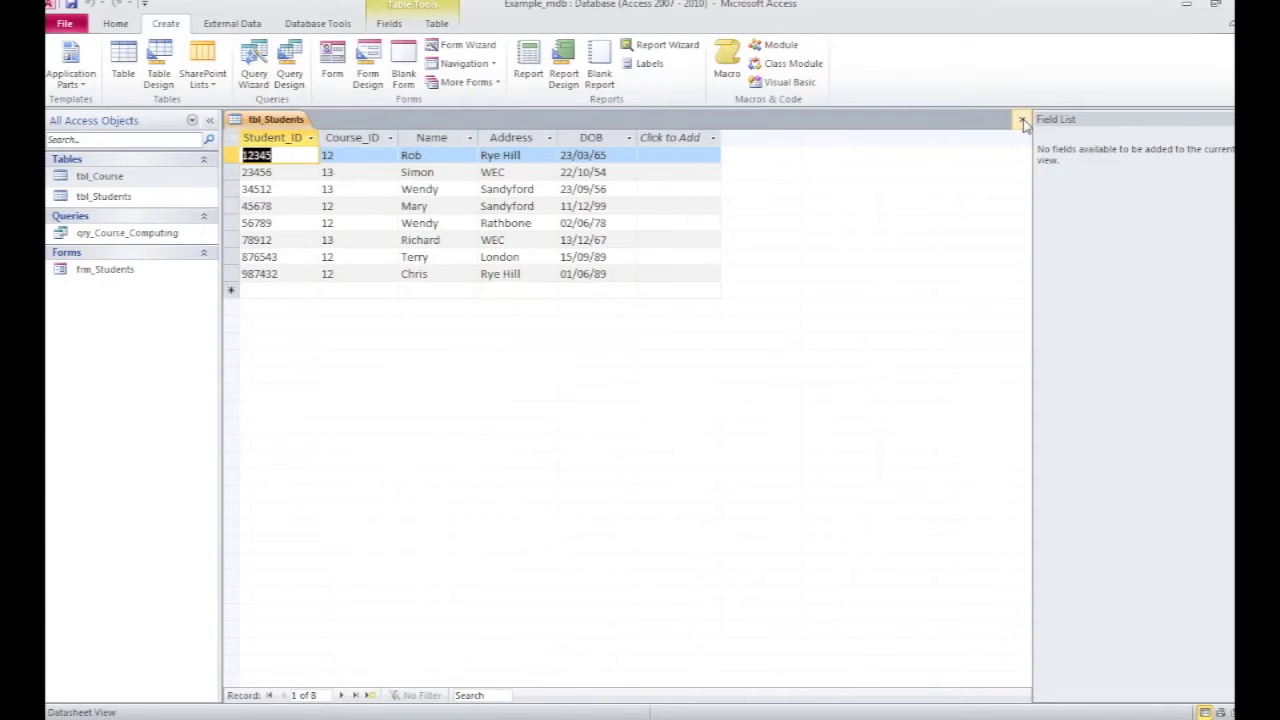
click(1023, 120)
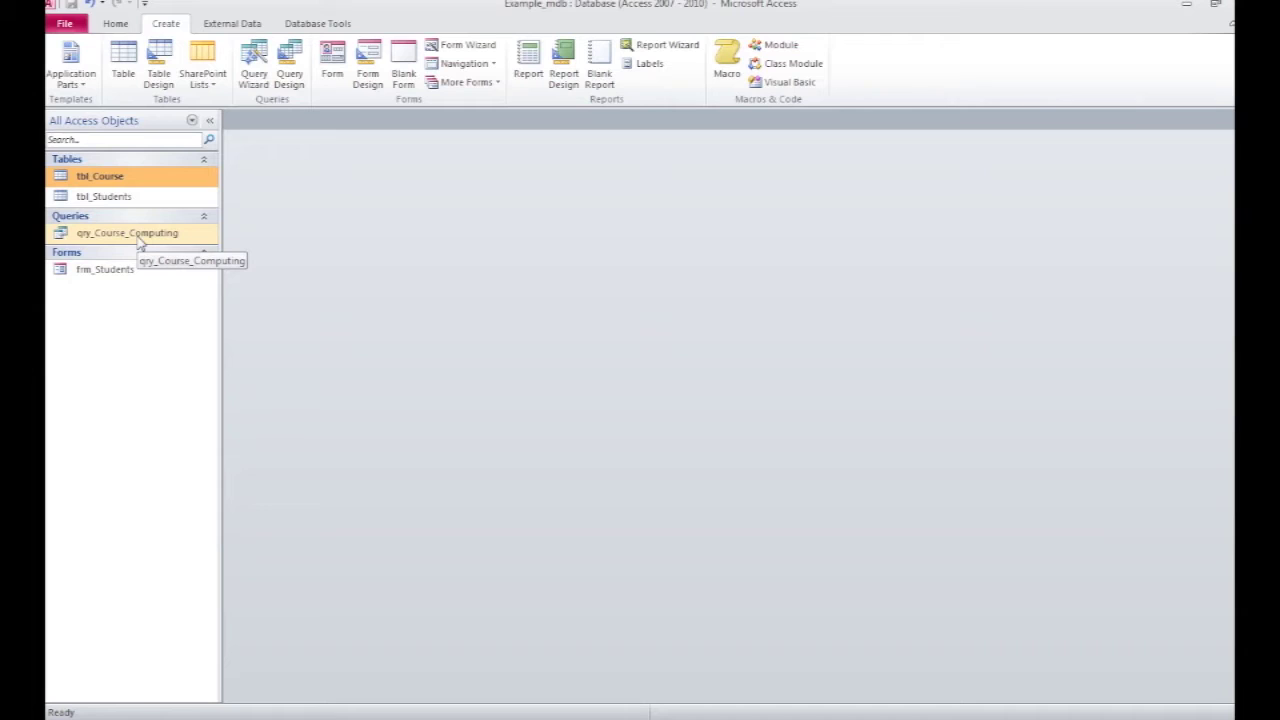
Step: Run qry_Course_Computing in Datasheet view to list the five Computing students
double_click(140, 240)
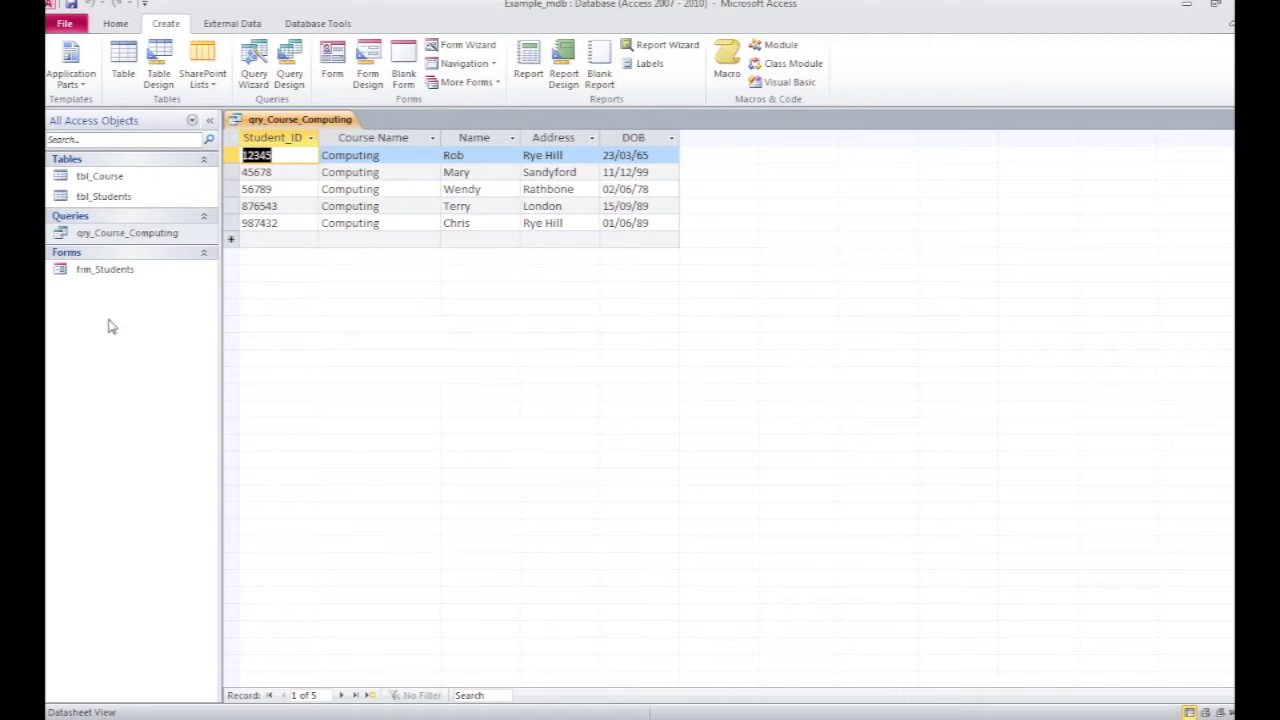
click(102, 271)
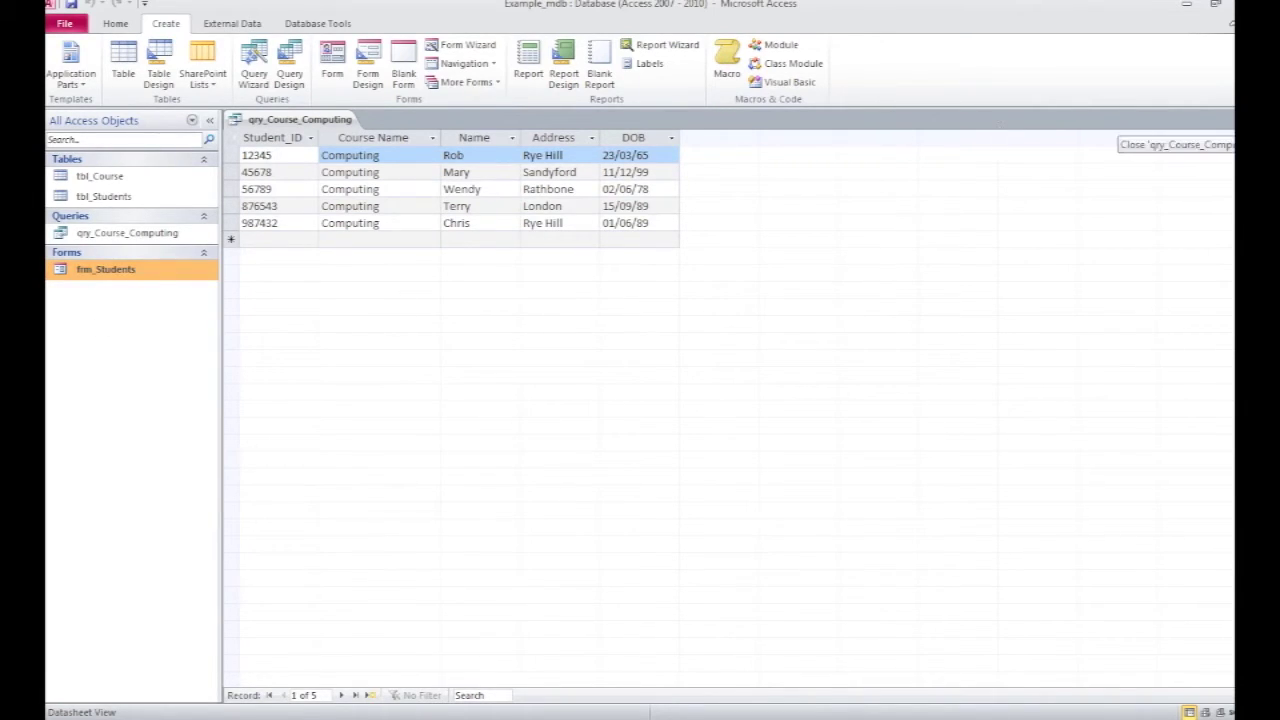
Step: Close the query and run the Report Wizard on qry_Course_Computing with all fields, viewed by tbl_Students, ungrouped
click(1228, 119)
click(667, 45)
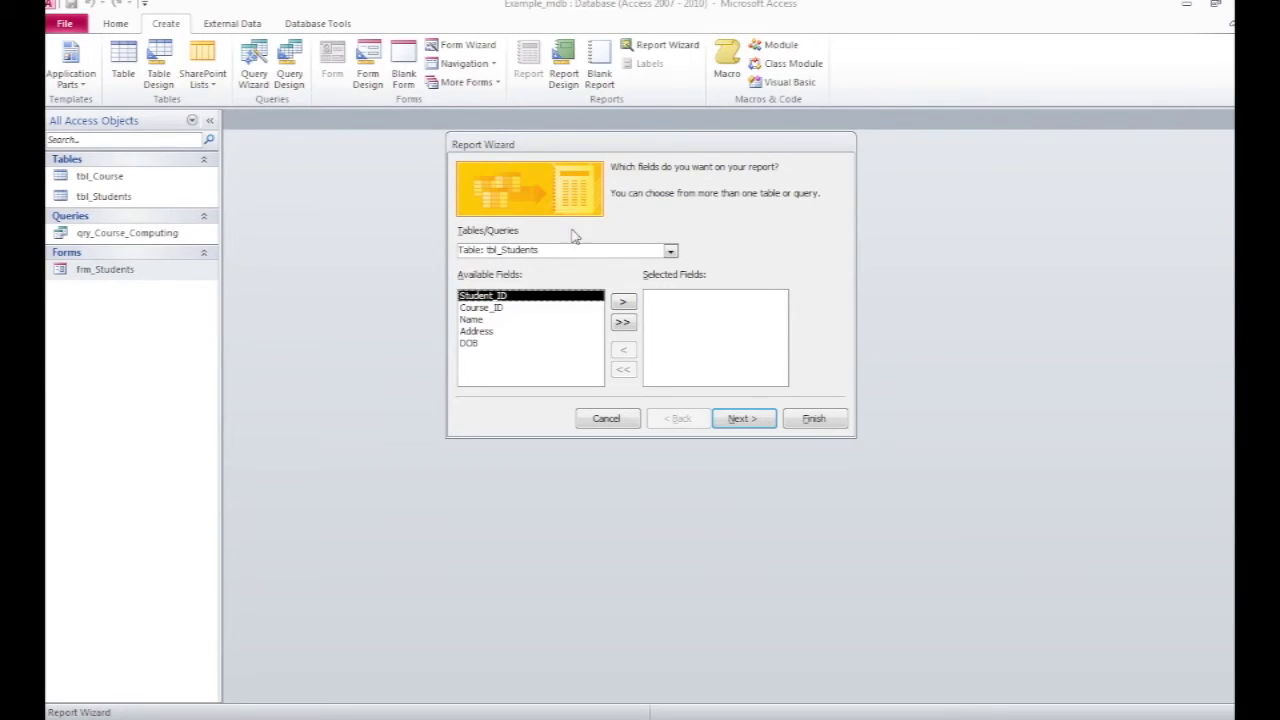
click(672, 255)
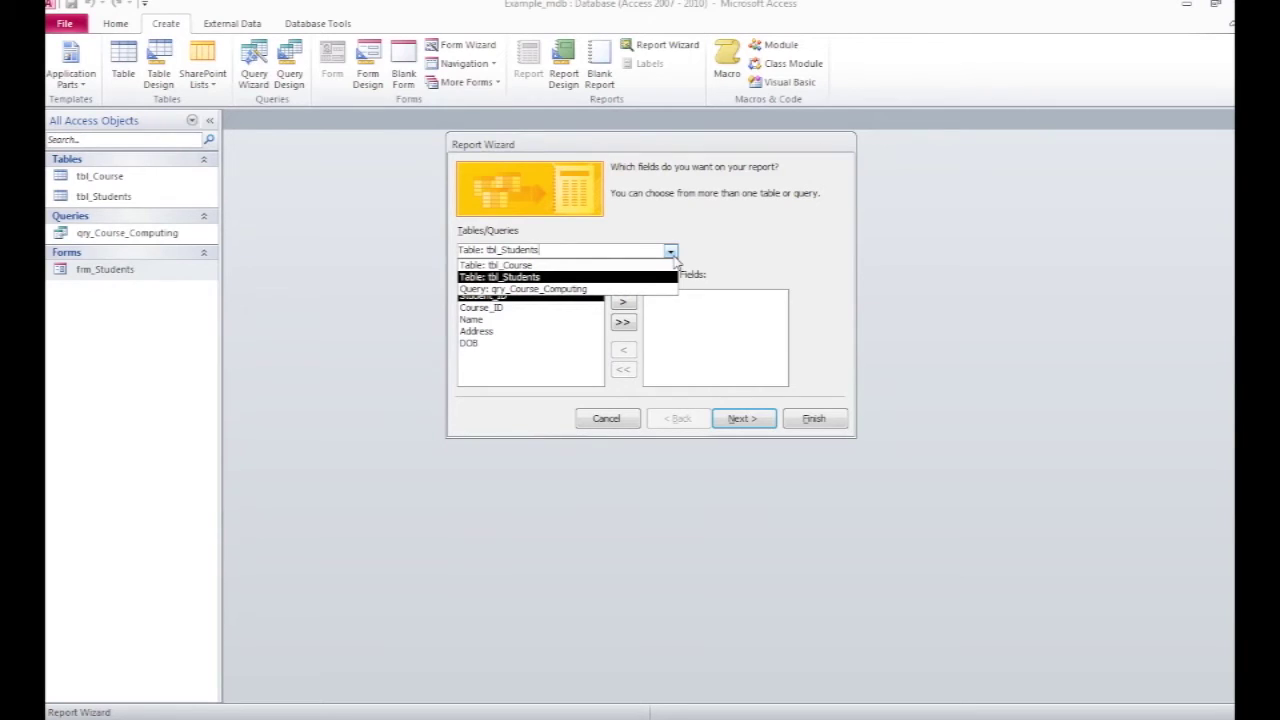
click(570, 290)
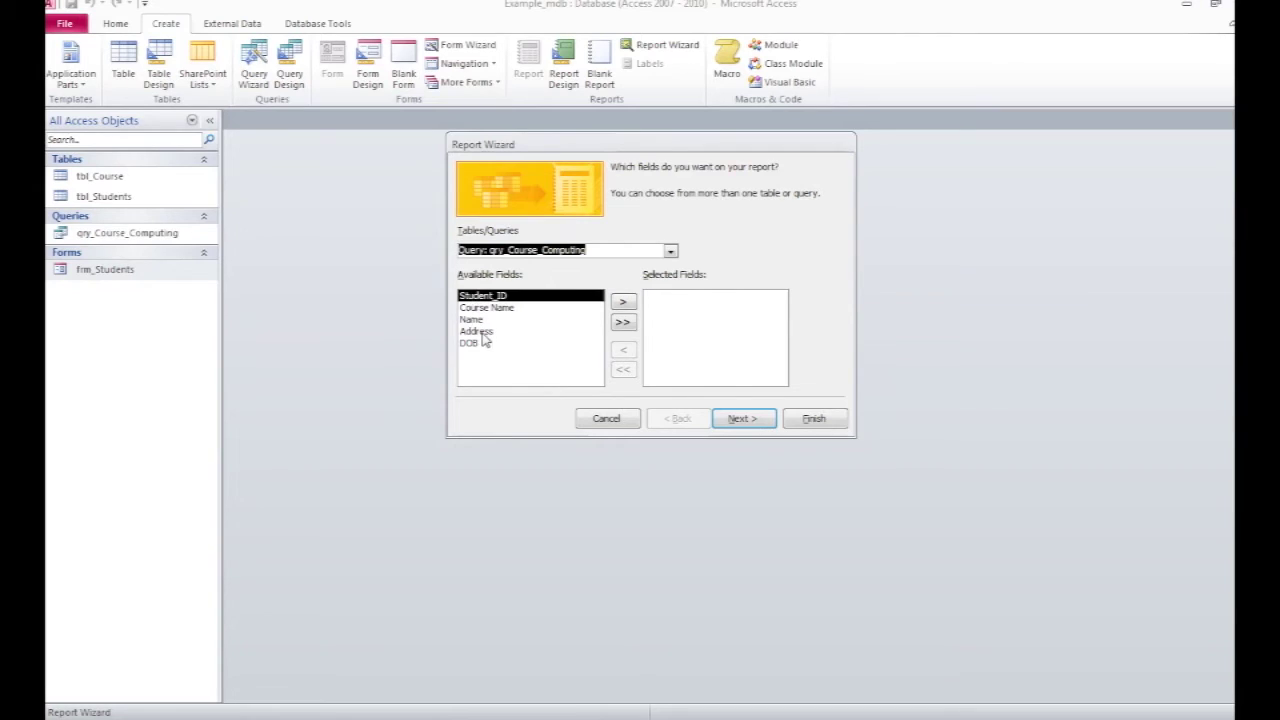
click(623, 323)
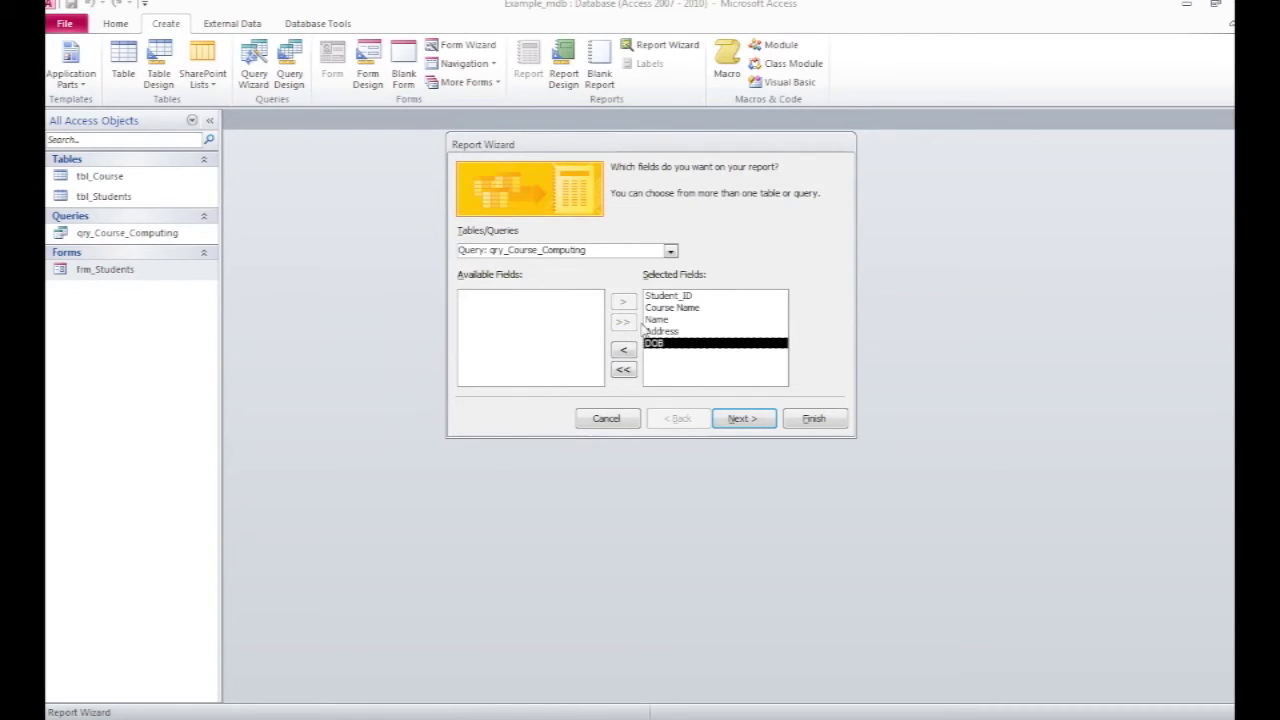
click(757, 421)
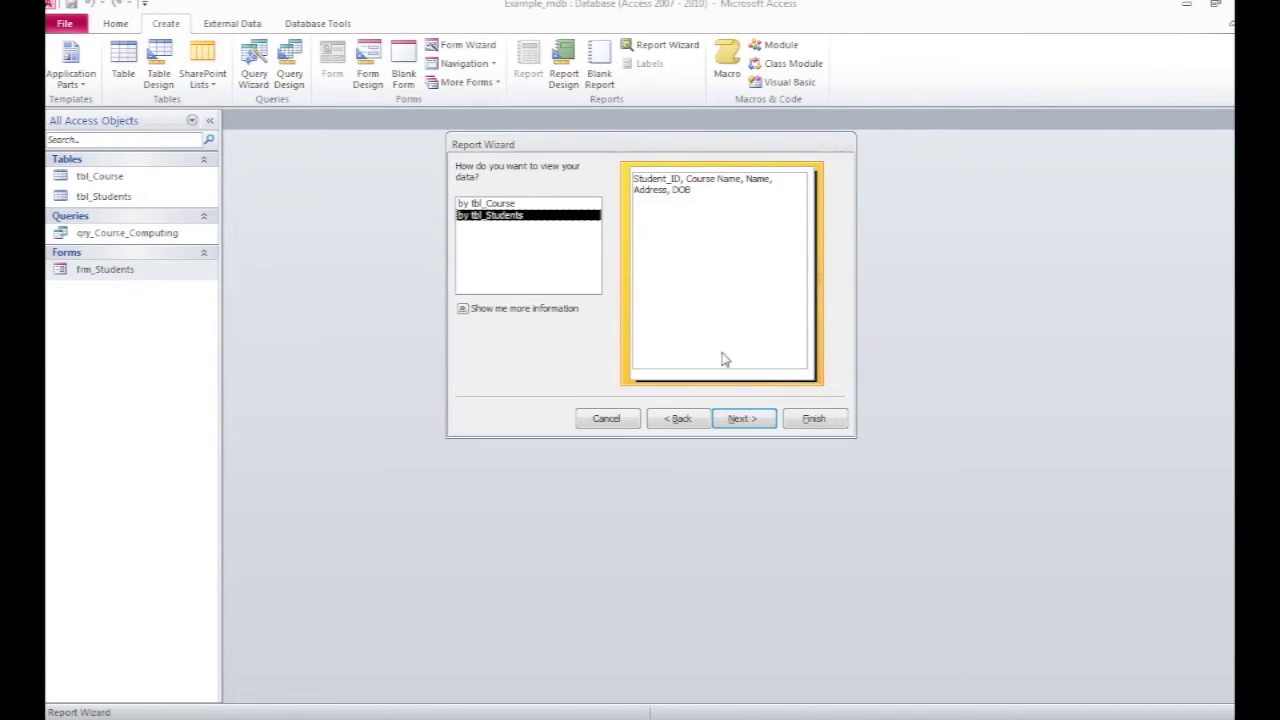
click(740, 420)
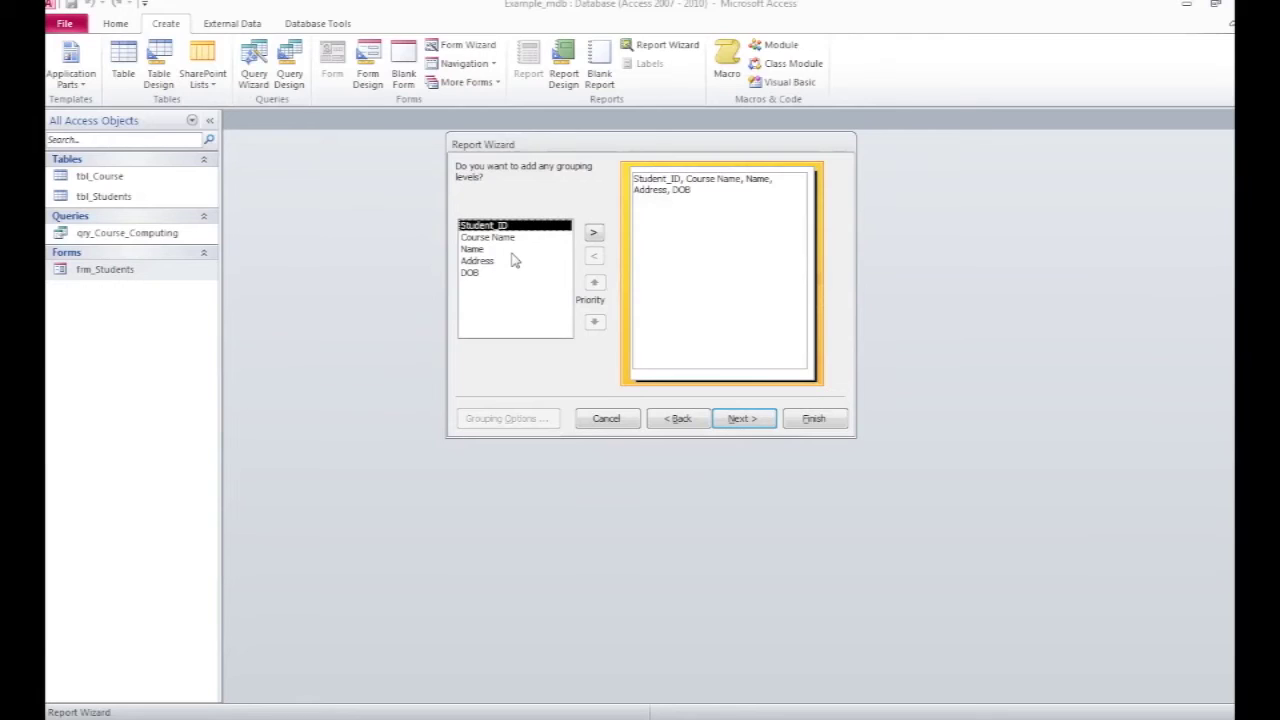
click(745, 421)
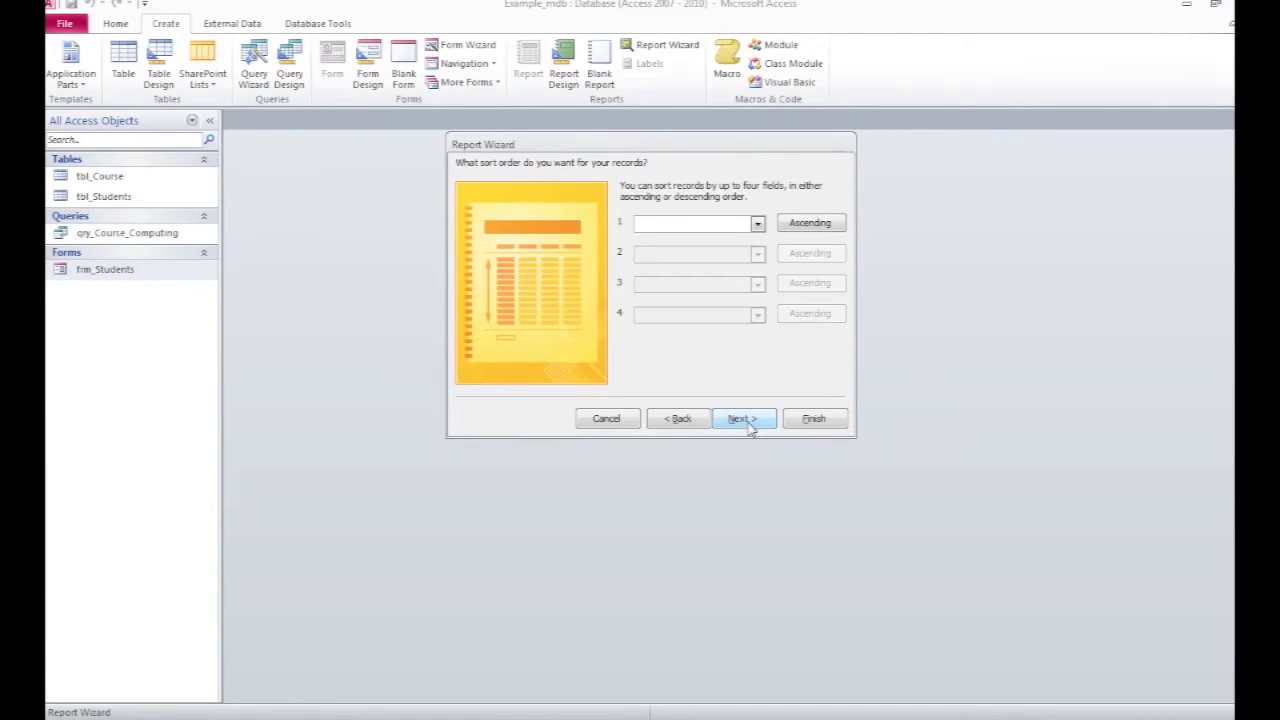
Step: Leave the report unsorted and keep the Tabular layout in Portrait orientation
click(757, 223)
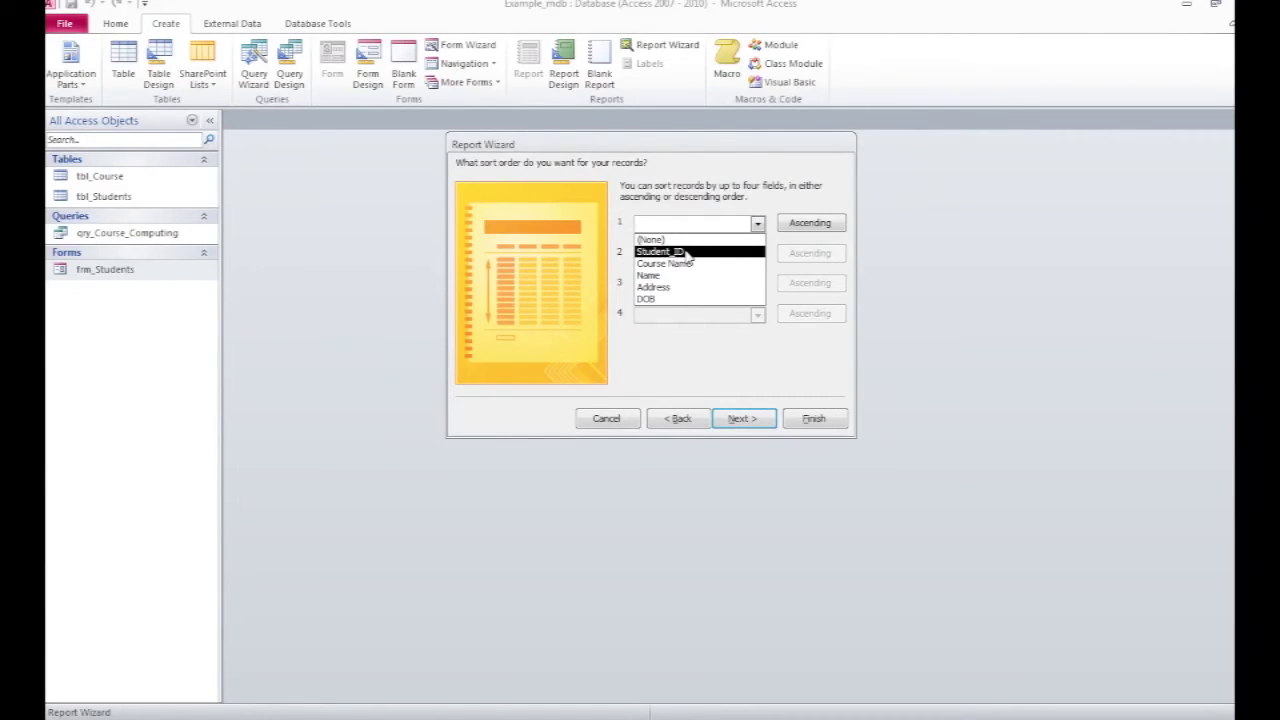
click(758, 223)
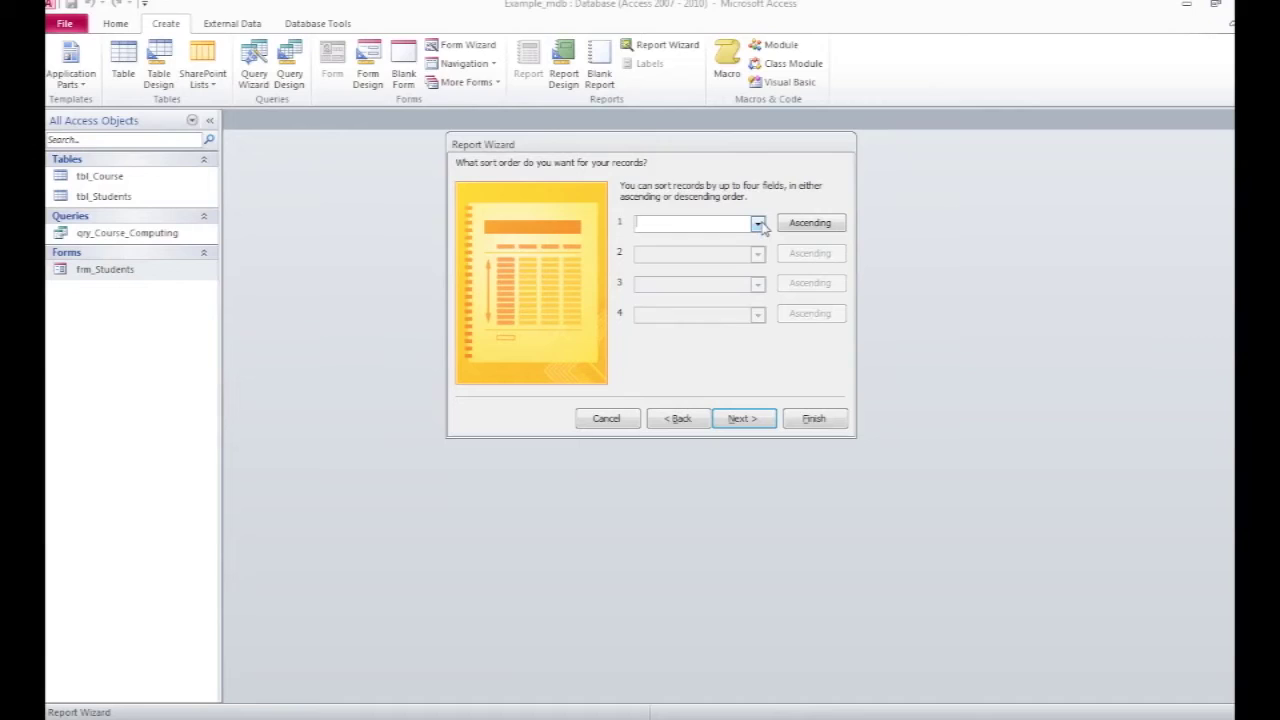
click(745, 419)
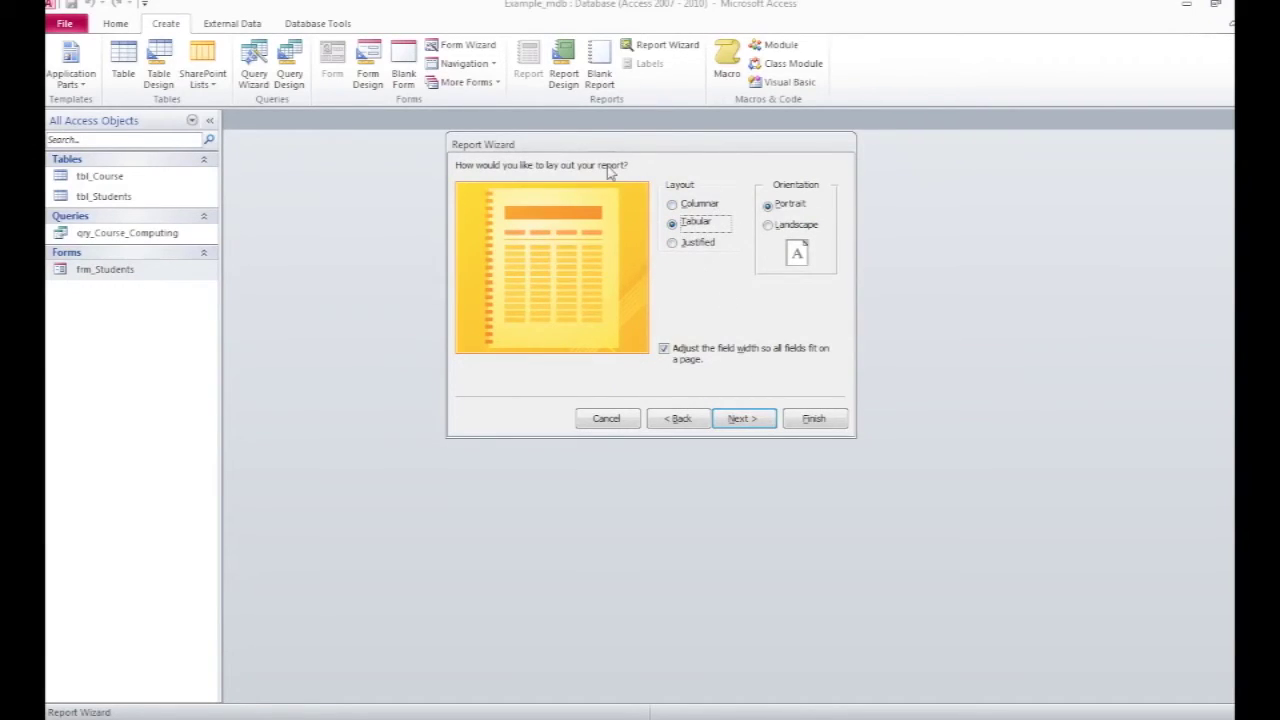
click(769, 226)
click(769, 206)
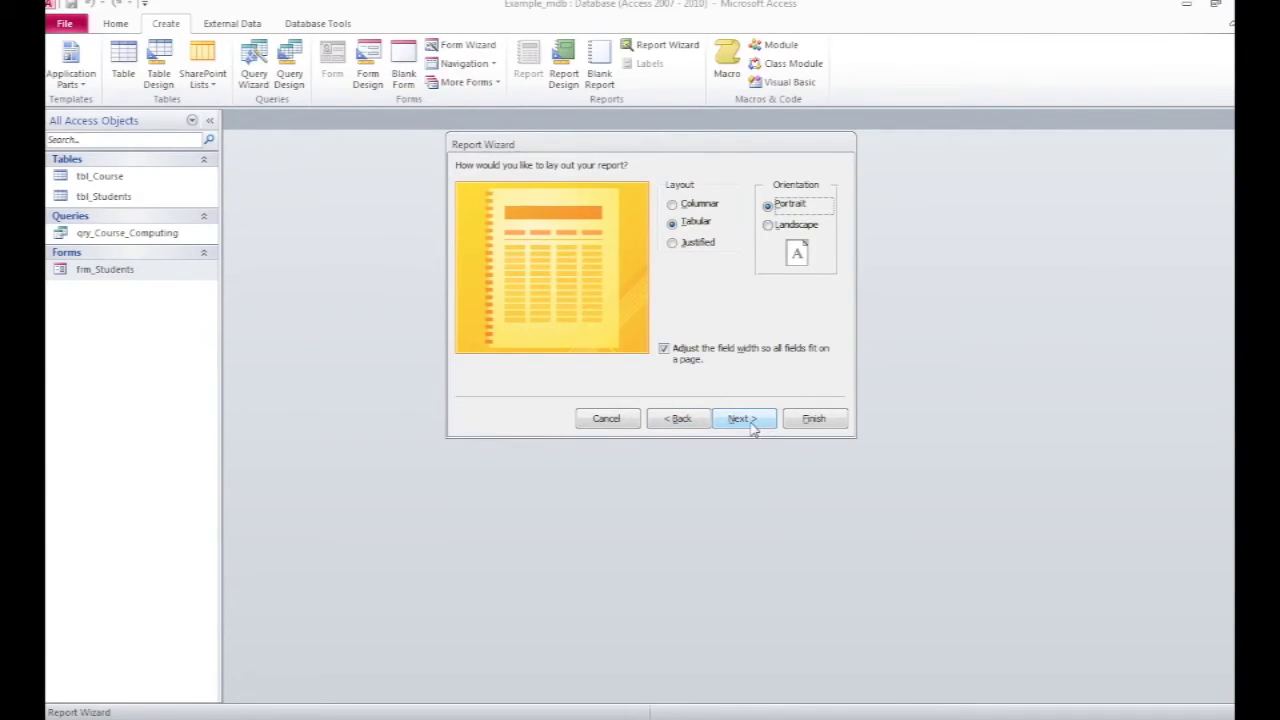
click(752, 423)
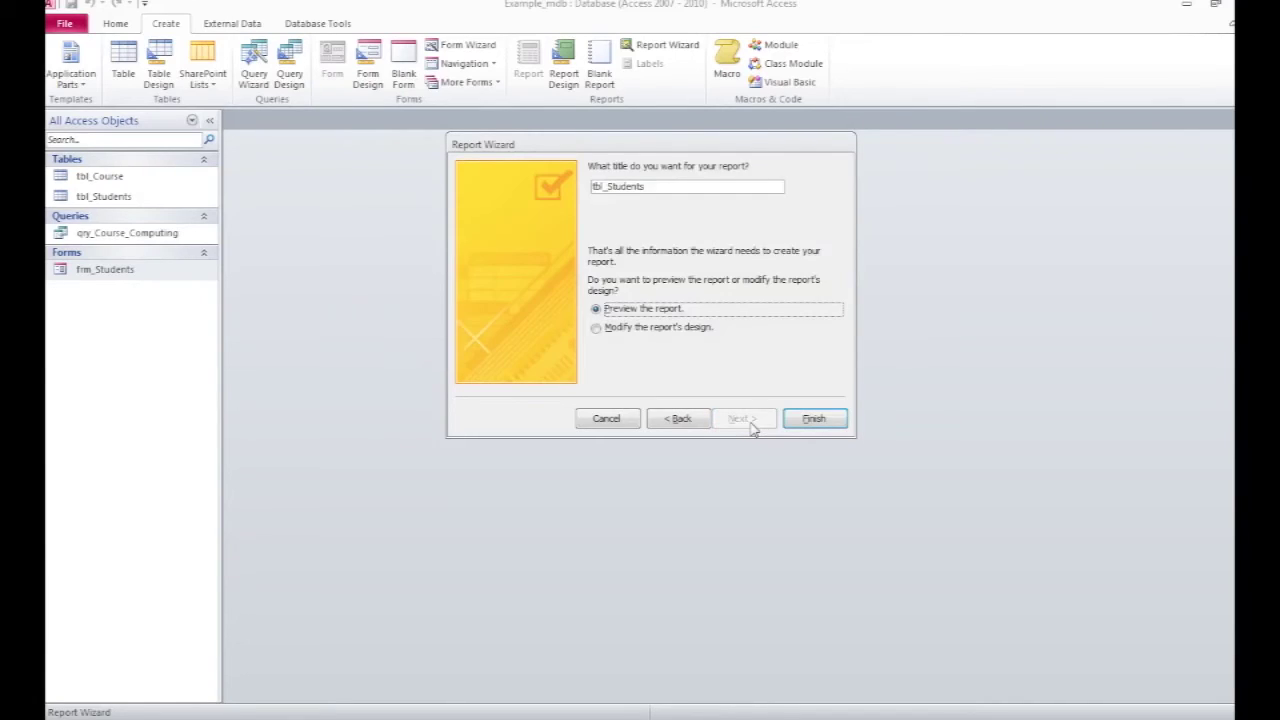
Step: Title the report rpt_Students and finish the wizard to preview it
click(598, 187)
key(BackSpace)
key(BackSpace)
key(BackSpace)
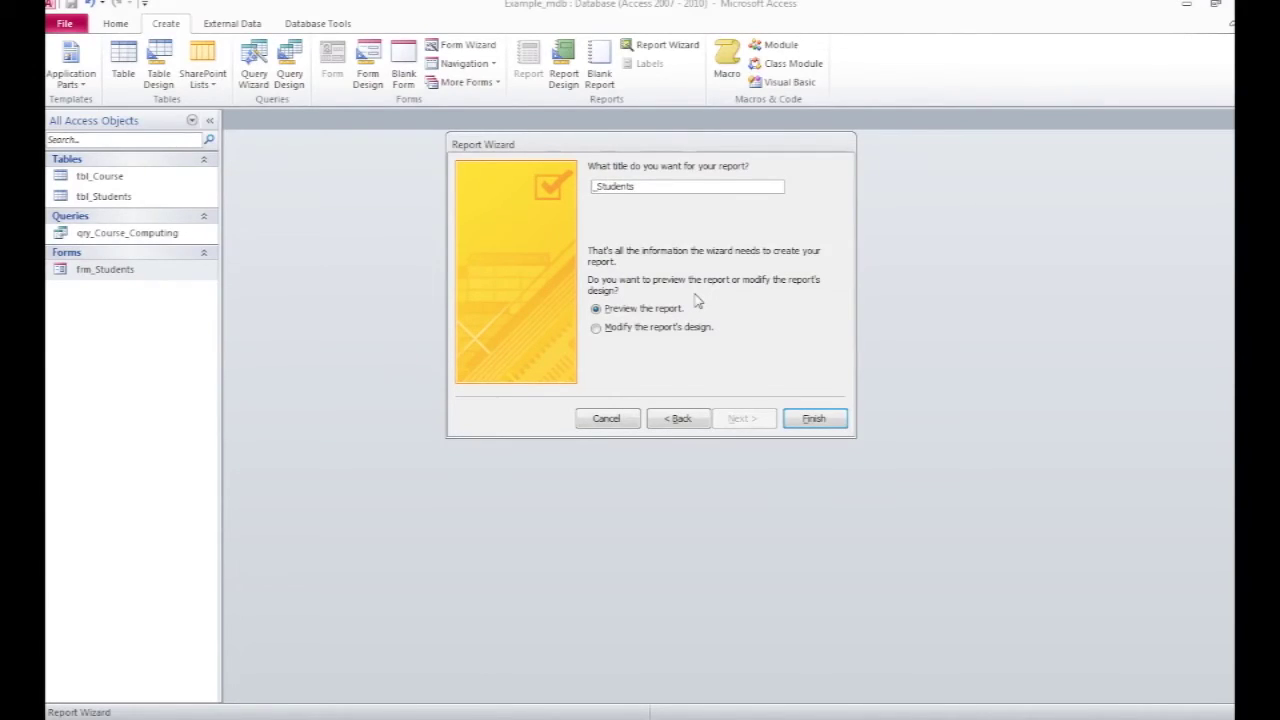
text(rpt)
click(813, 420)
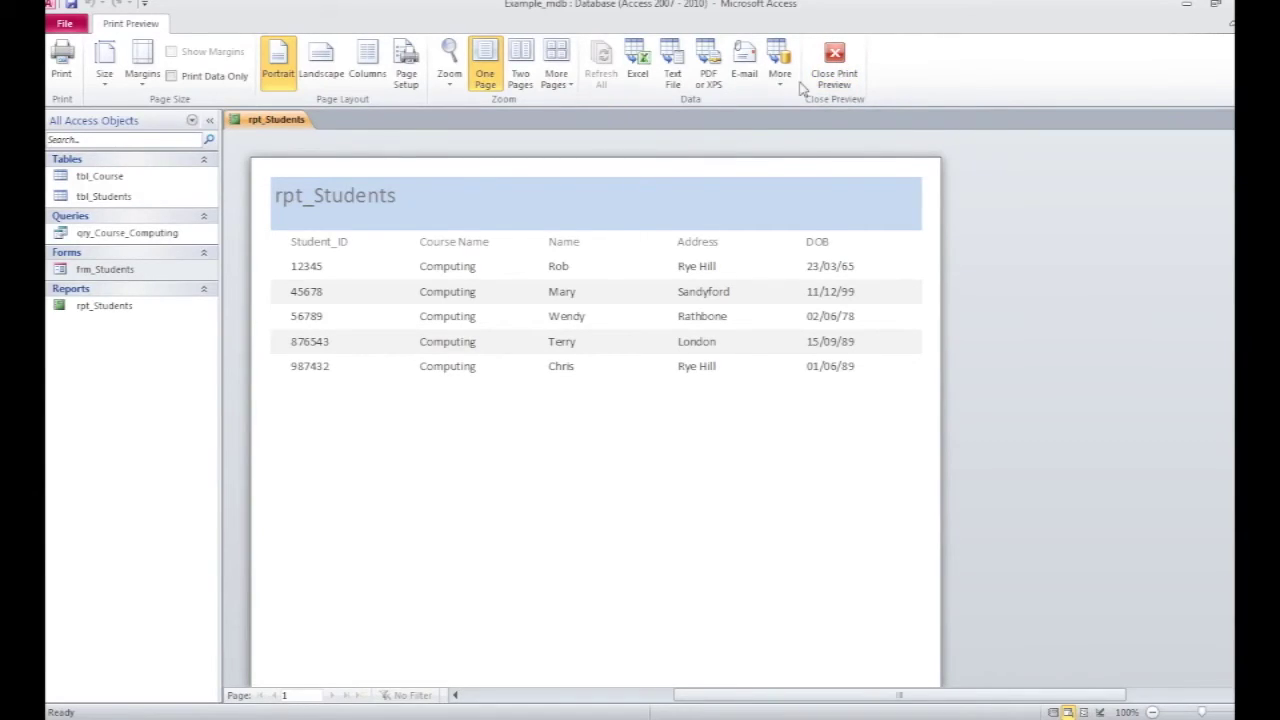
Step: Close Print Preview to work on rpt_Students in Design View
click(836, 58)
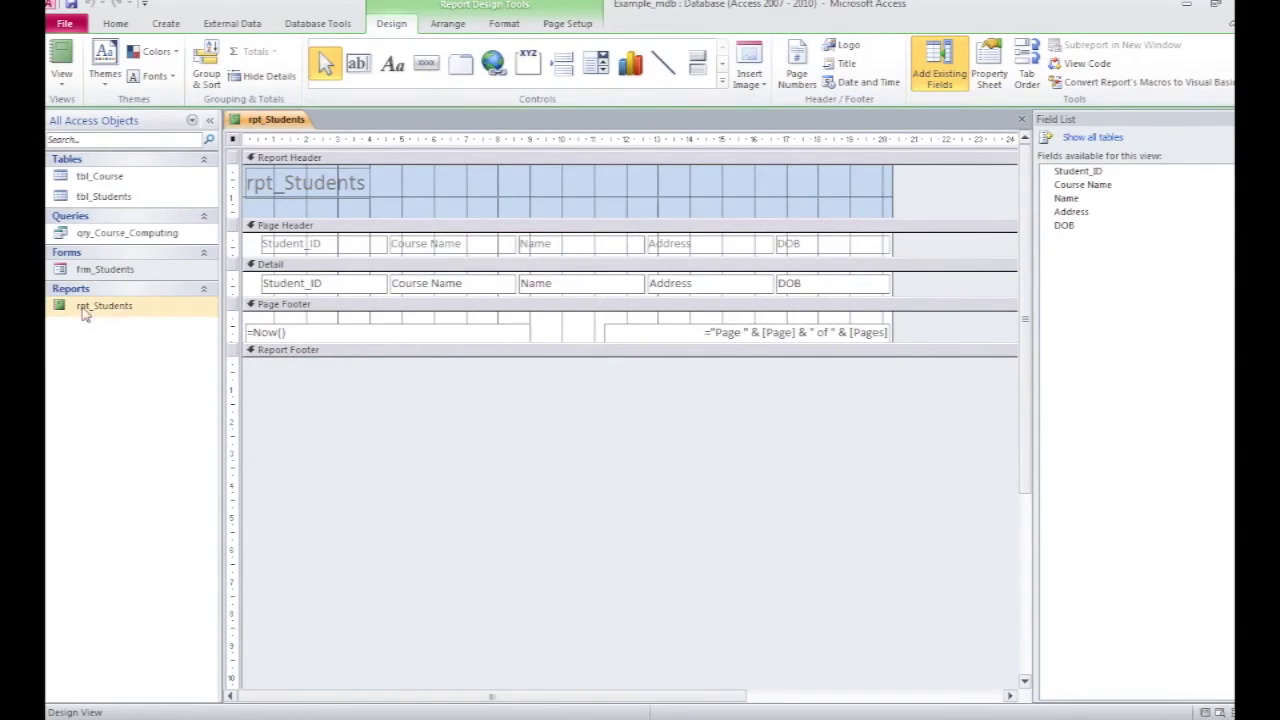
Step: Staying in Design View, move the report title label toward the middle of the header
click(115, 23)
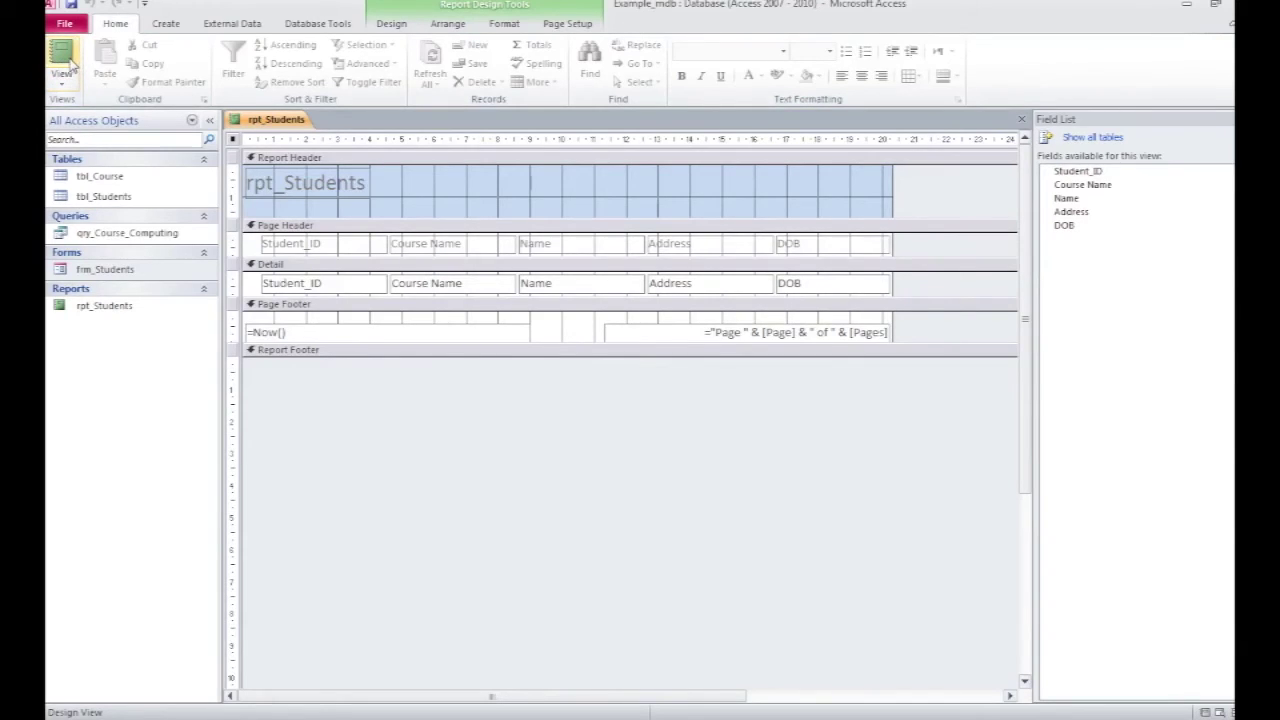
click(62, 88)
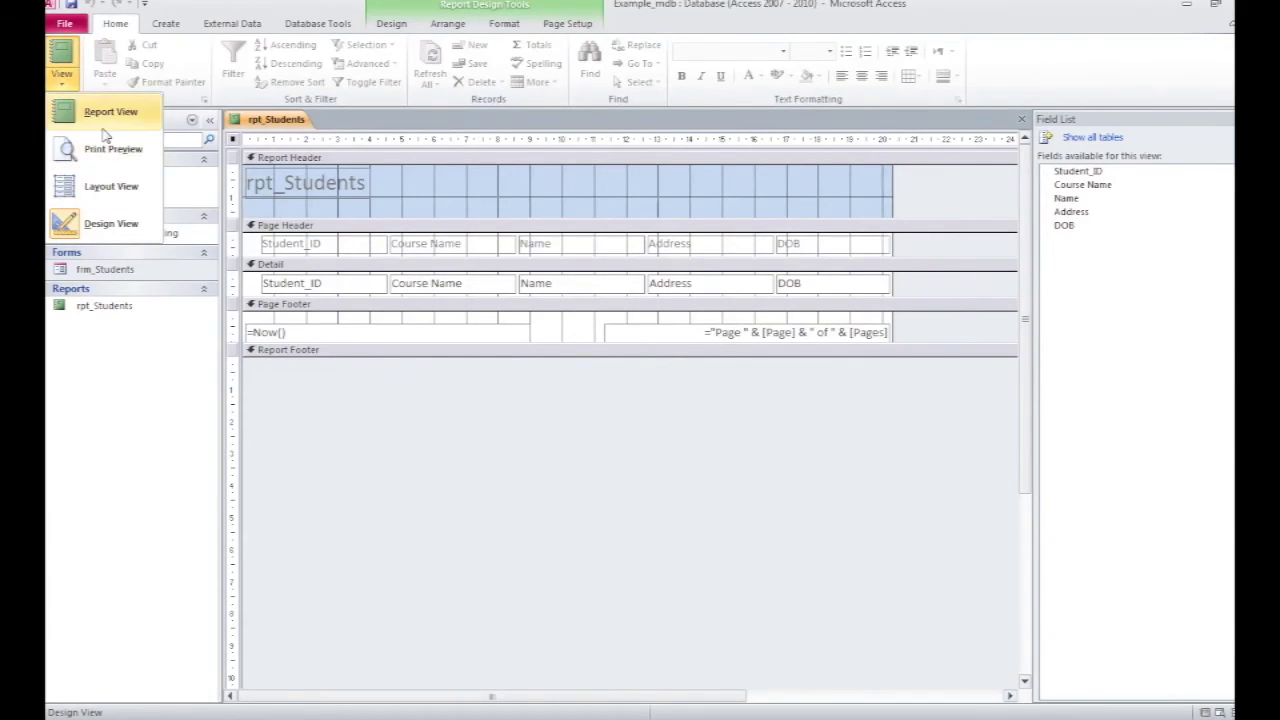
click(400, 210)
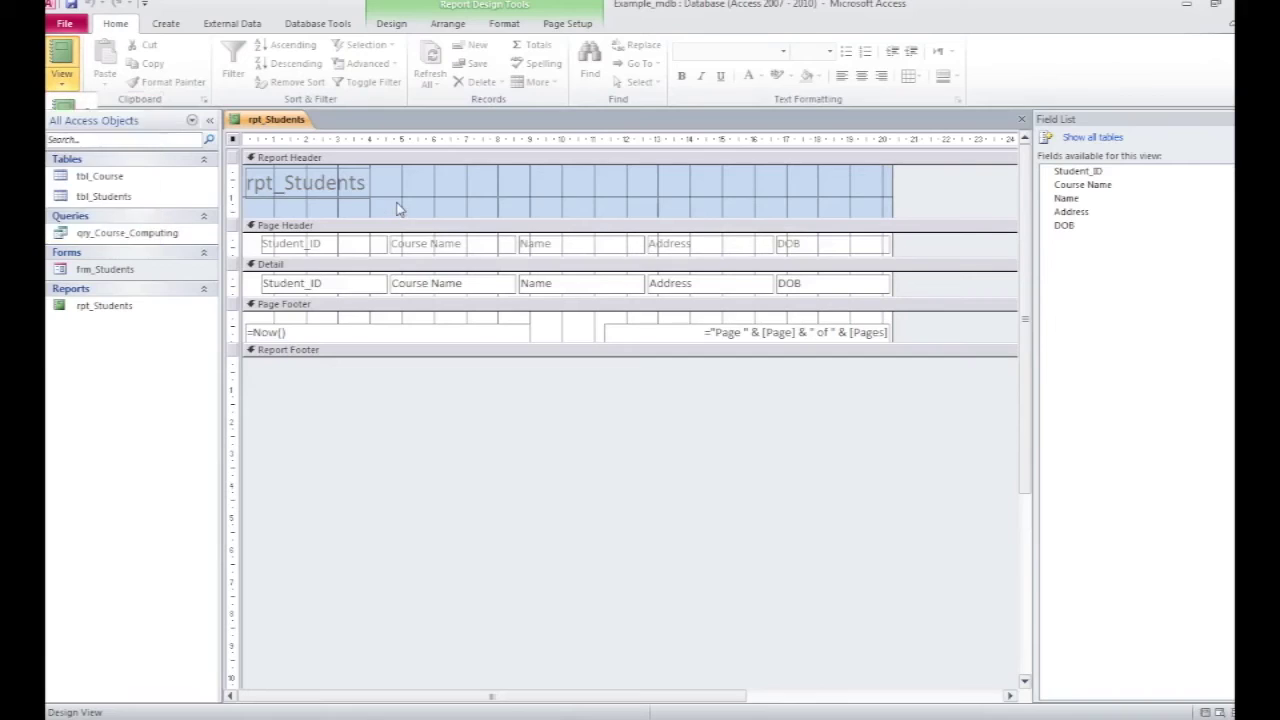
click(335, 198)
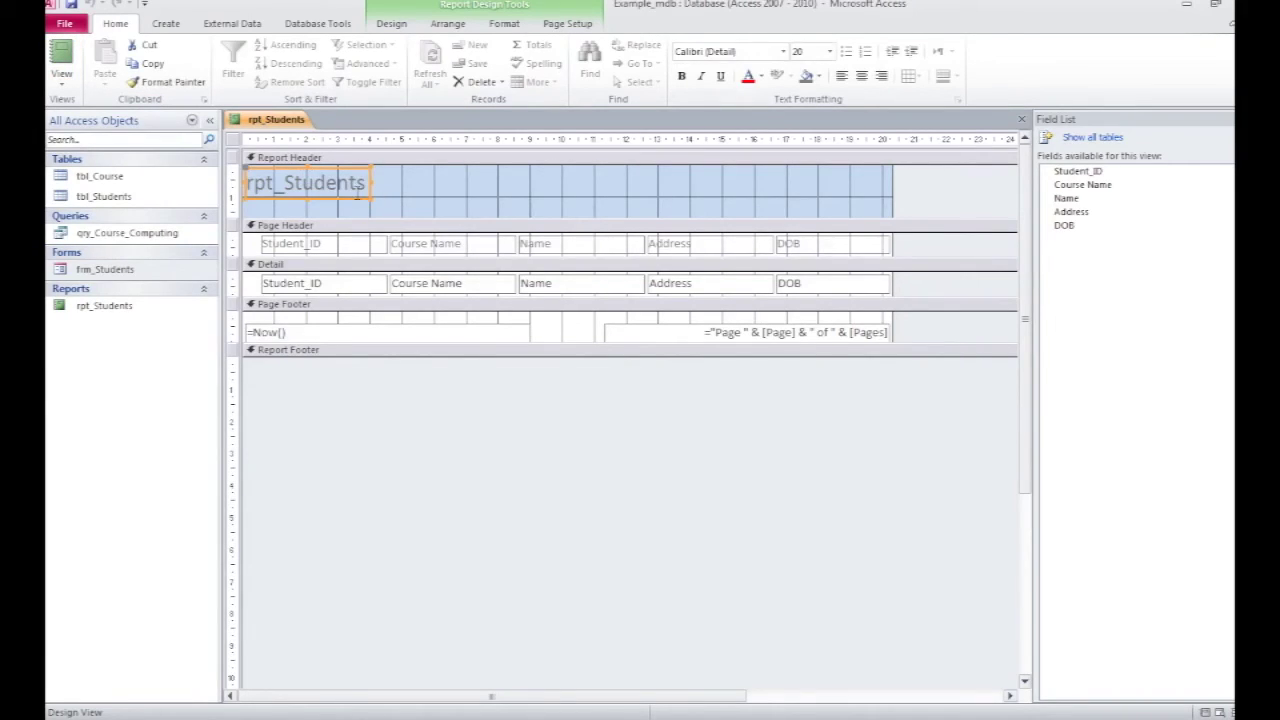
drag(357, 200, 635, 203)
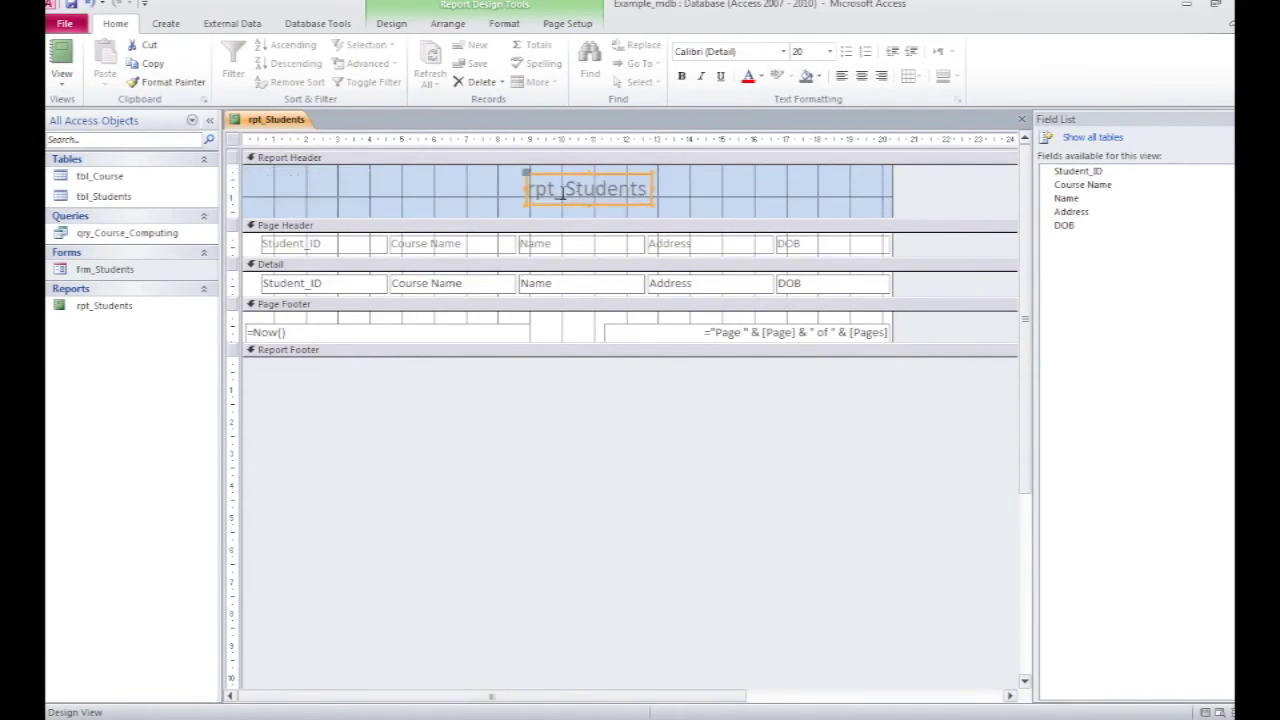
Step: Change the title text to 'Student Cohort - Computing 2015/2016'
click(562, 192)
key(BackSpace)
key(BackSpace)
key(BackSpace)
key(BackSpace)
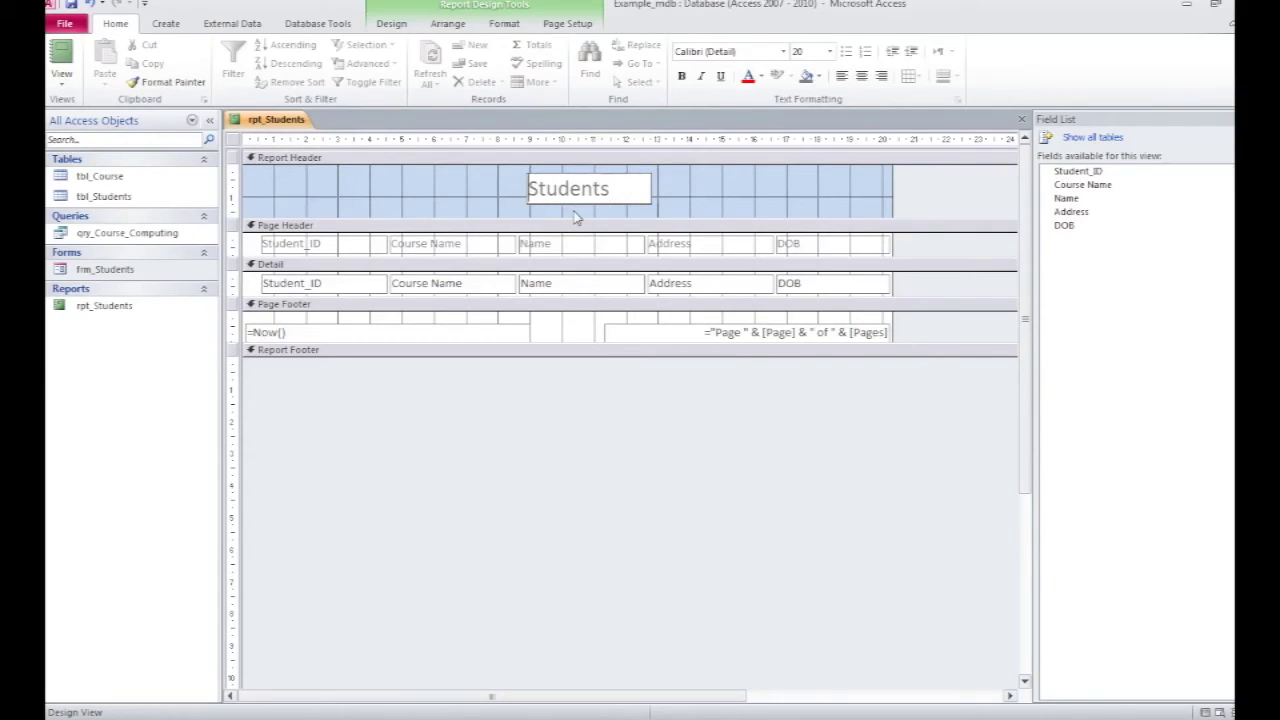
key(Right)
key(Right)
key(Right)
key(Right)
key(Right)
key(Right)
key(Right)
key(shift+Right)
key(BackSpace)
text(Cohort)
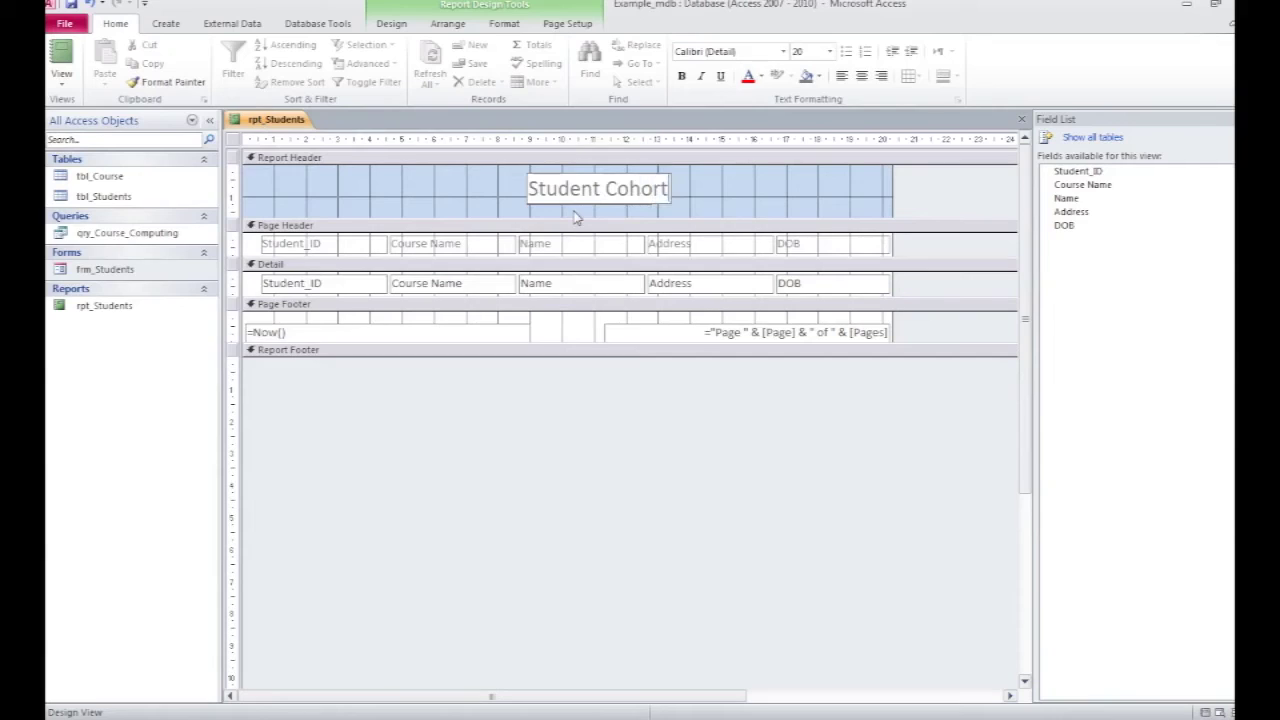
text( - C)
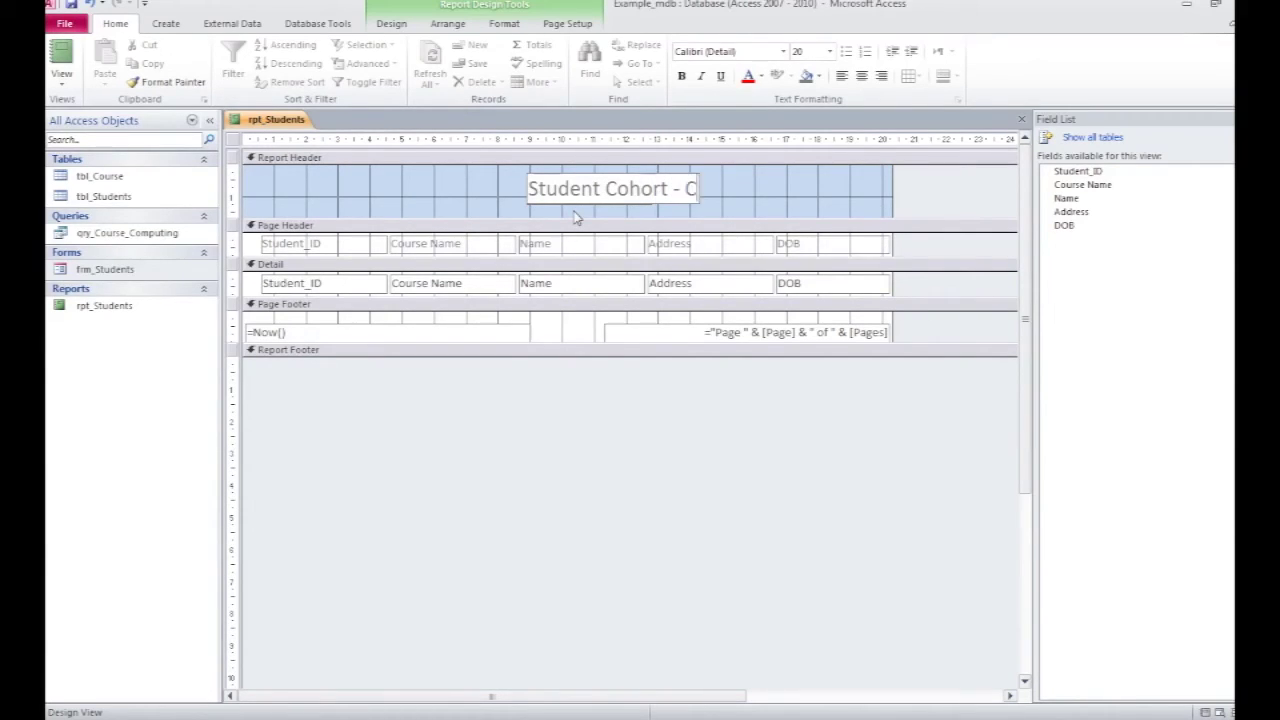
text(omputing 2015)
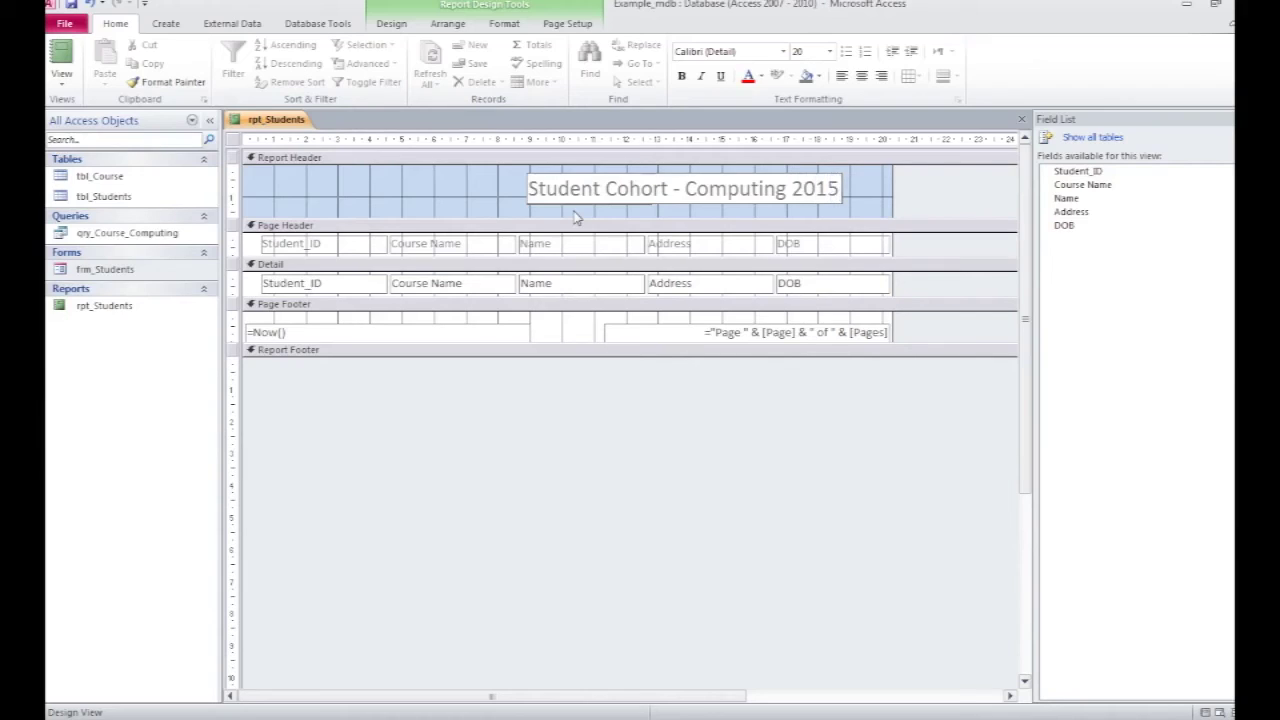
text(-)
key(BackSpace)
text(/2016)
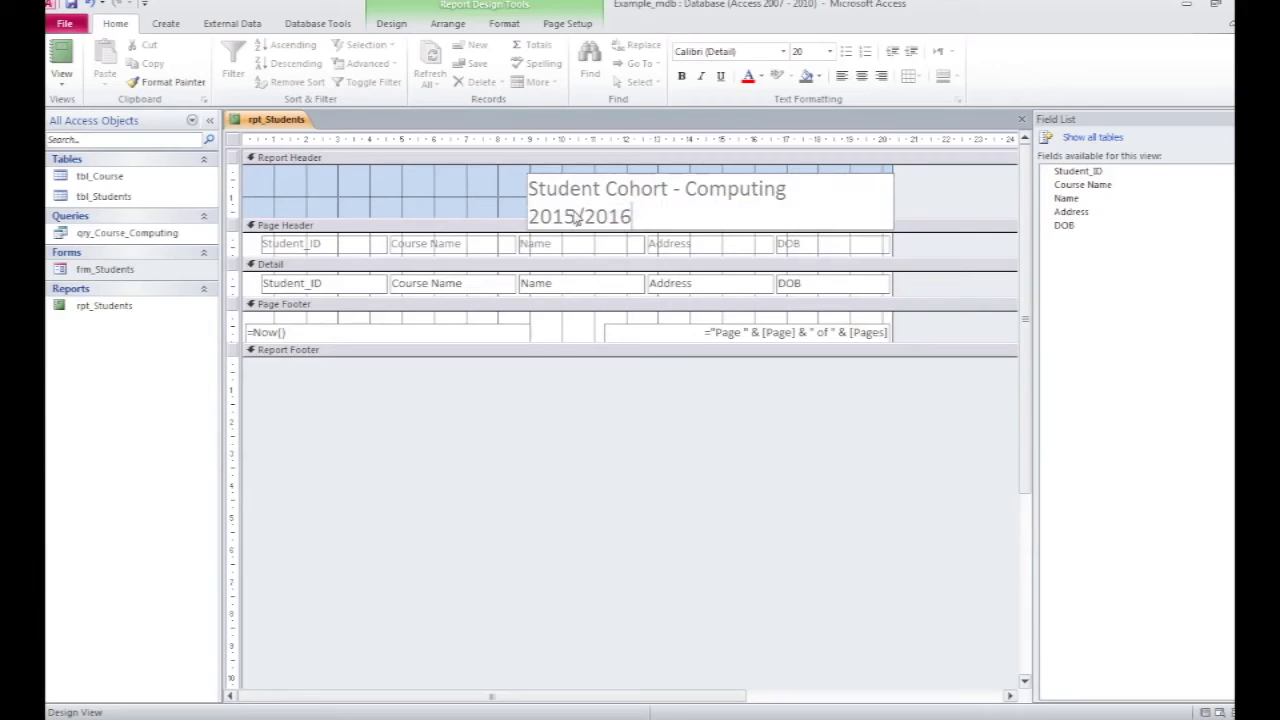
click(459, 193)
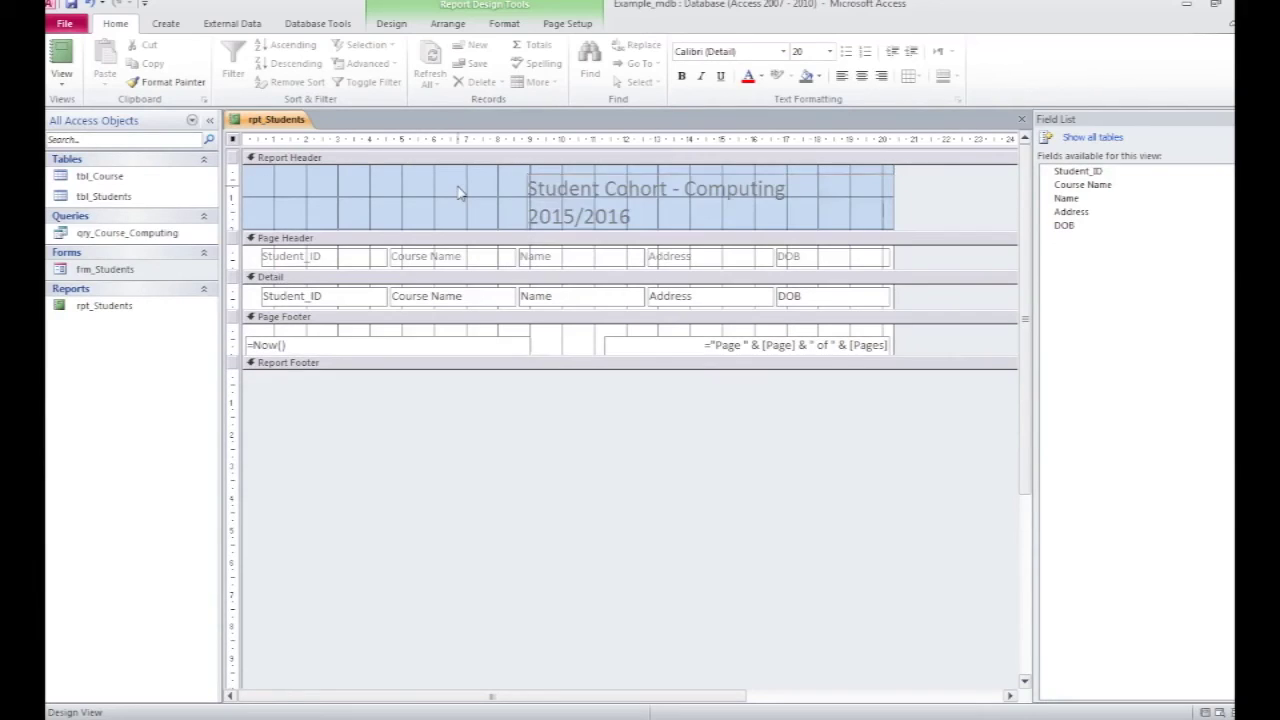
Step: Resize and reposition the title label so the text fits on one centred line
click(641, 178)
drag(527, 200, 381, 210)
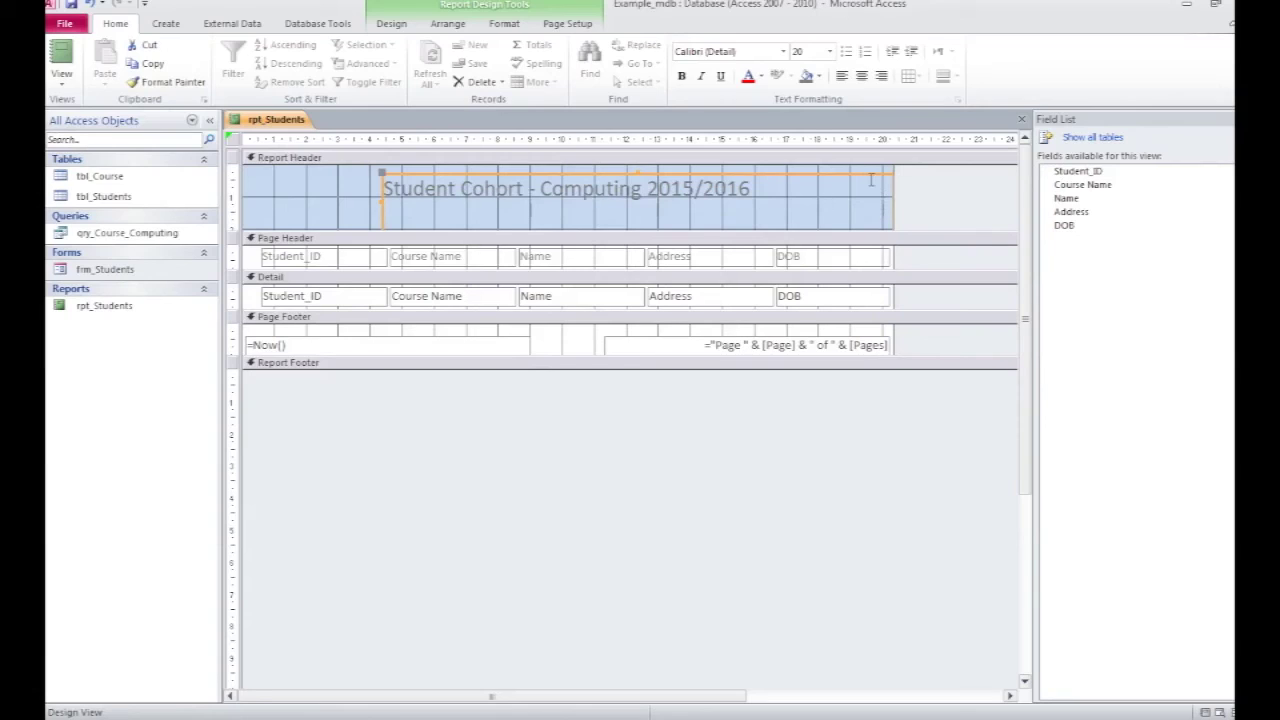
click(865, 175)
click(382, 198)
drag(521, 172, 509, 173)
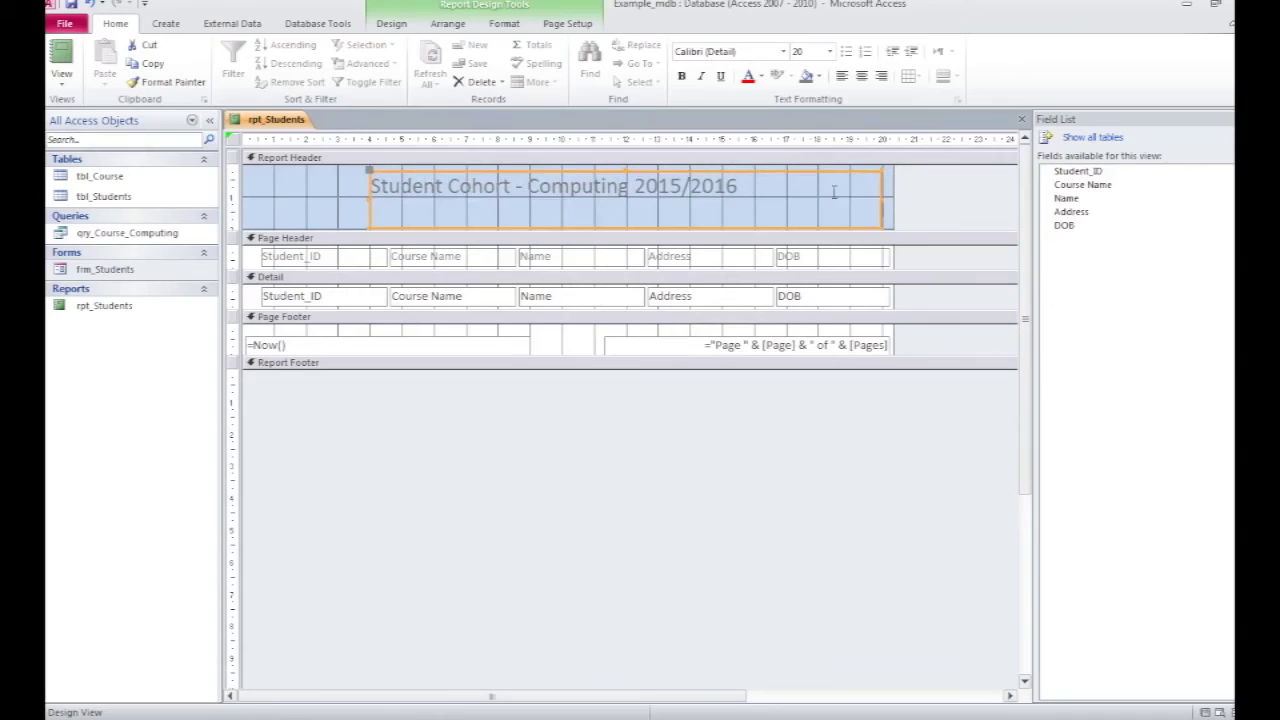
drag(879, 199, 742, 200)
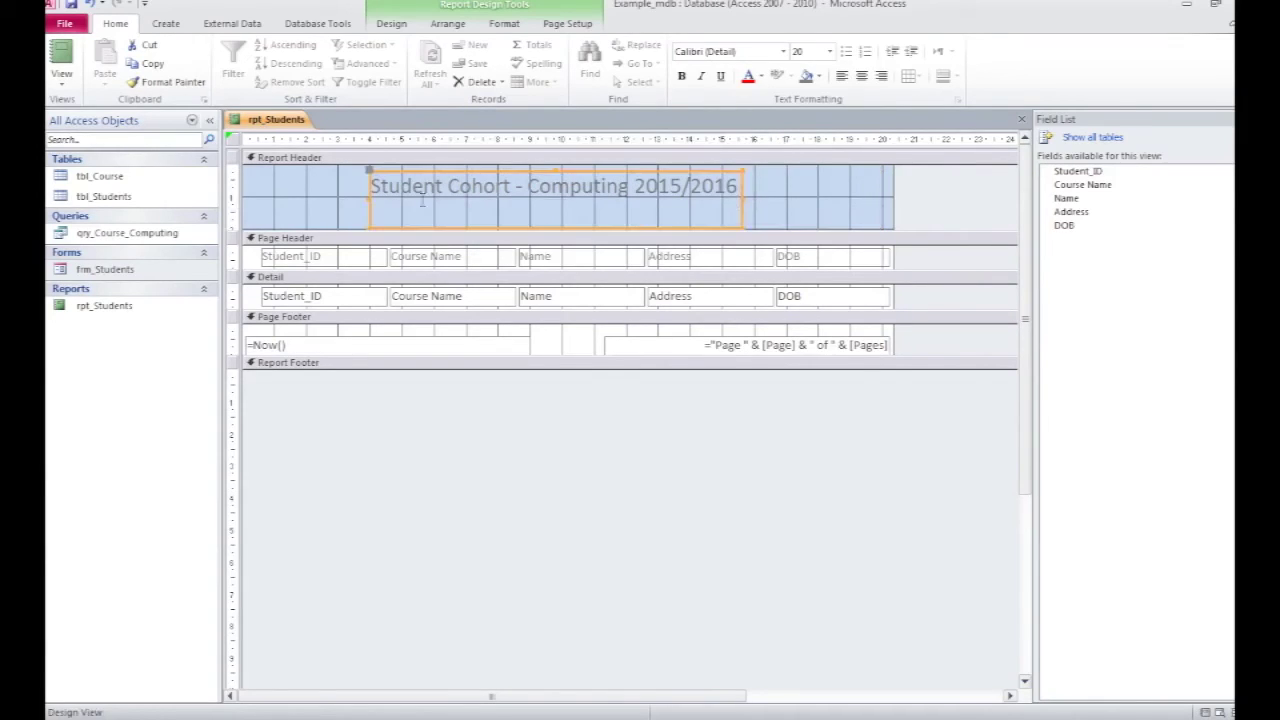
click(305, 197)
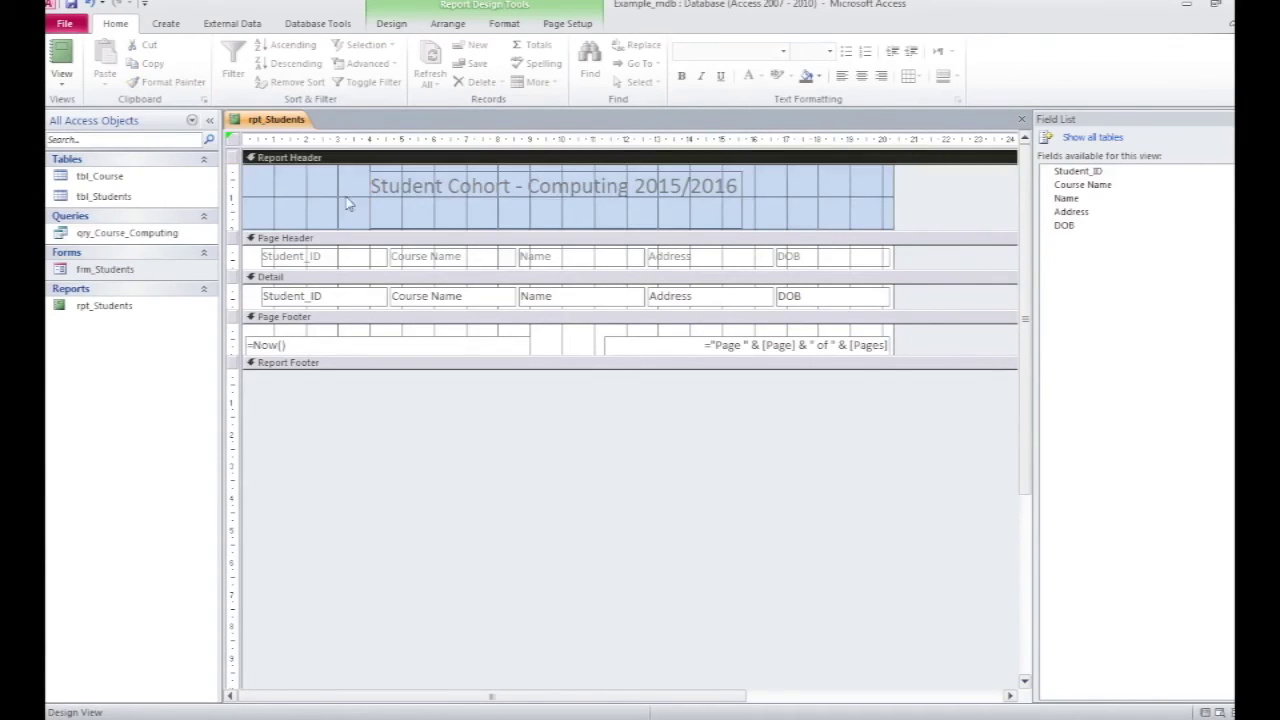
click(413, 228)
drag(538, 228, 551, 209)
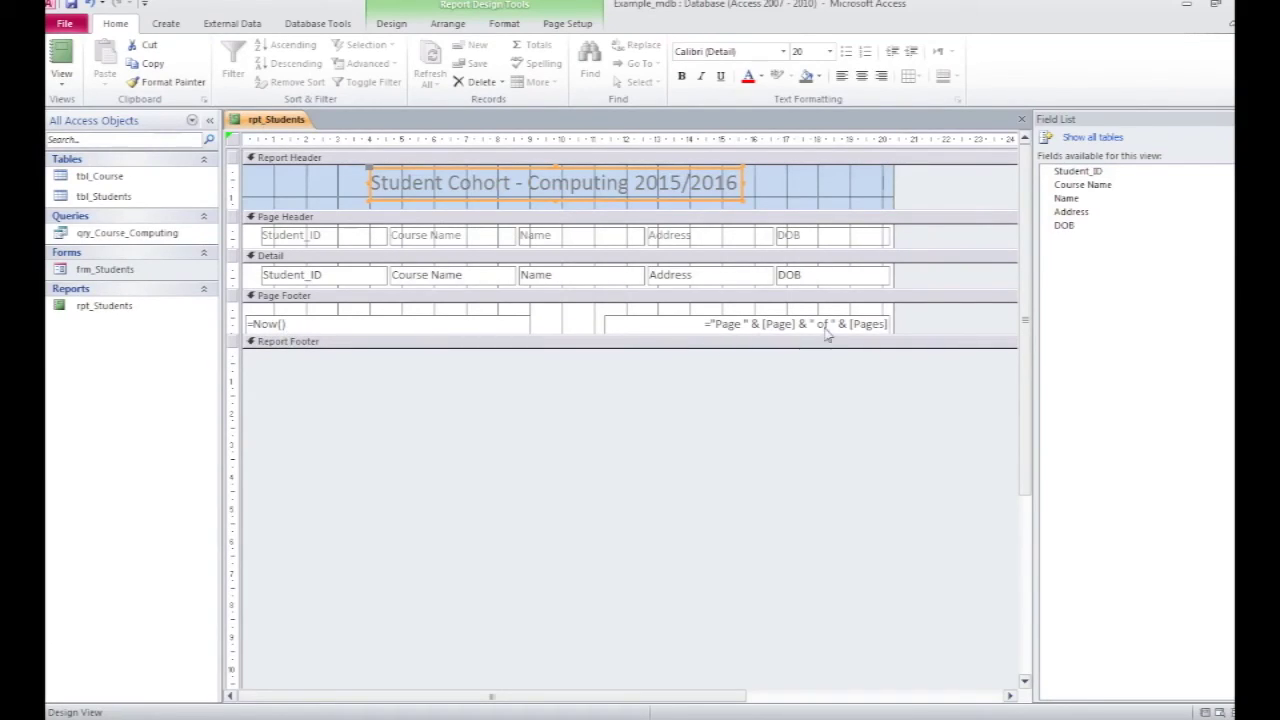
Step: Preview the report's student records, then return to Design View
click(66, 64)
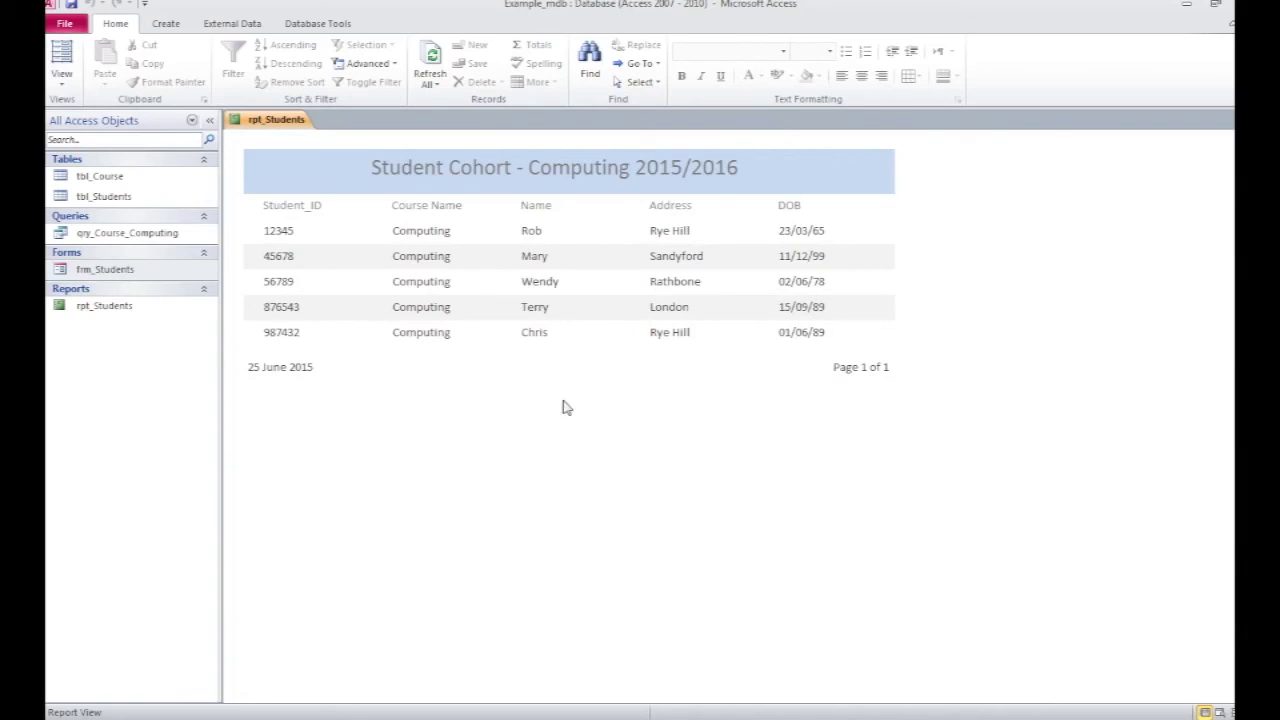
click(62, 58)
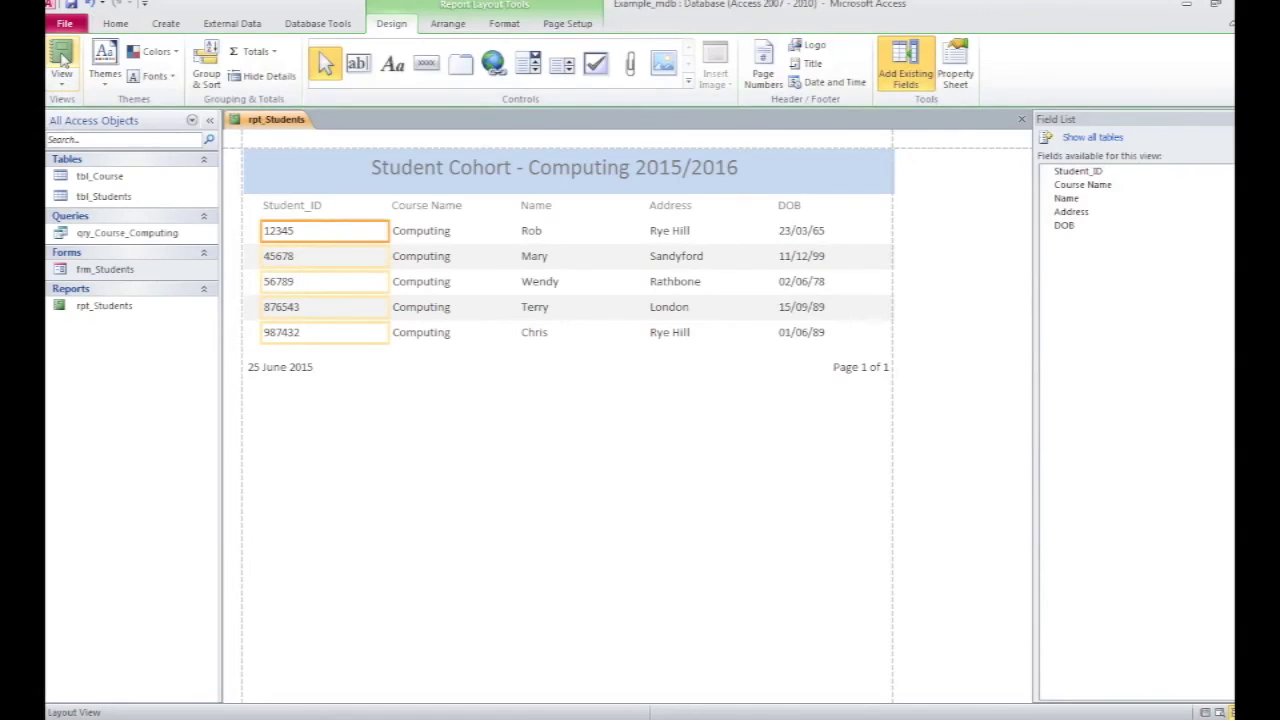
click(60, 84)
click(104, 223)
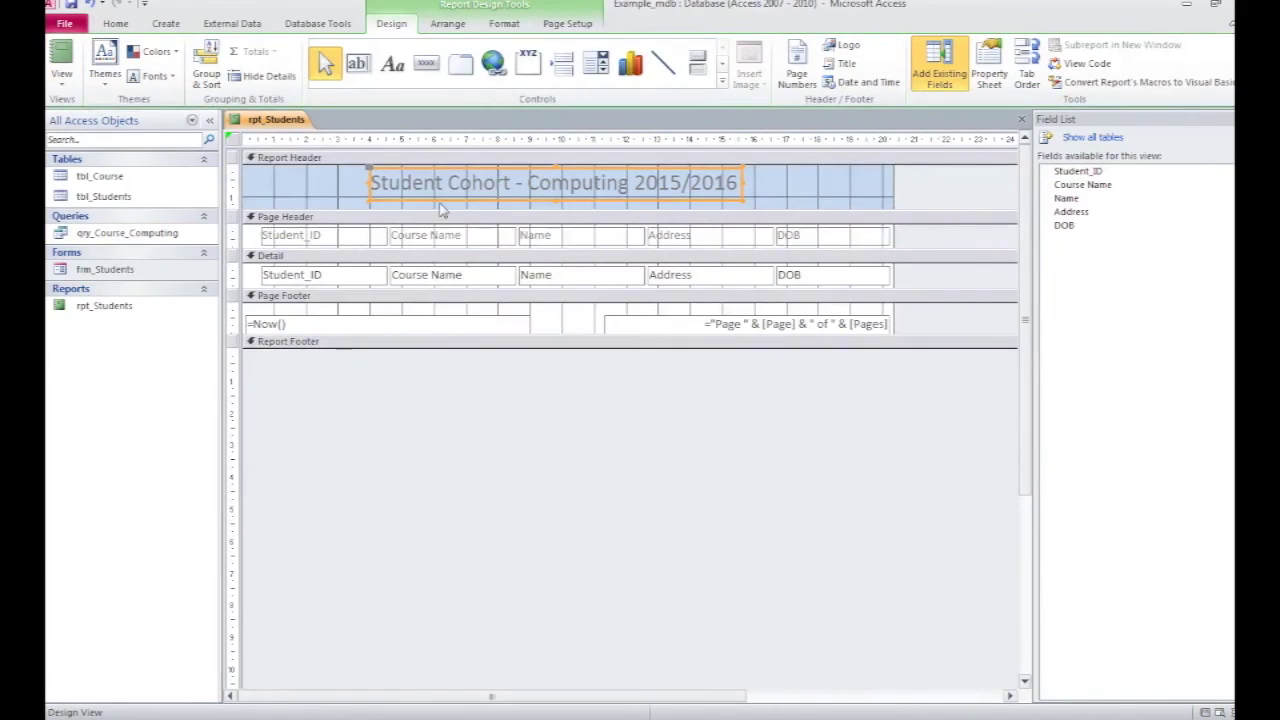
Step: Relabel the Student_ID column heading as 'Student Identification' and view the finished report
click(328, 235)
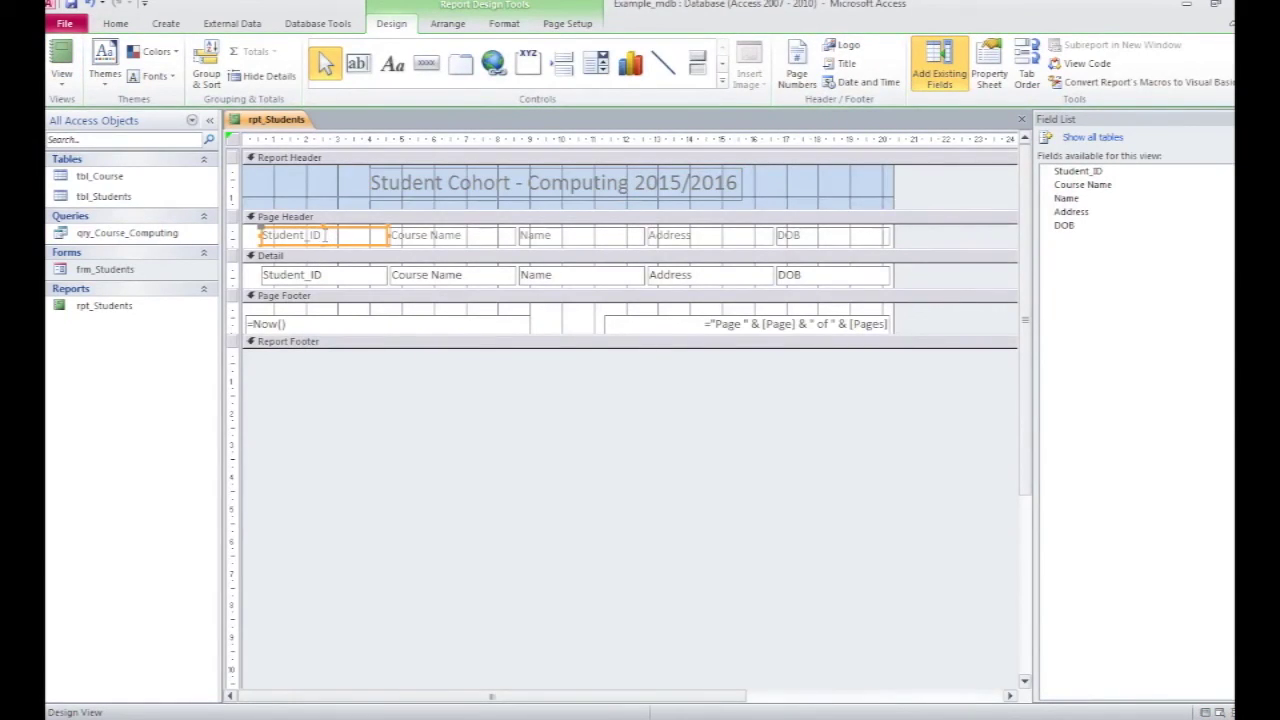
click(324, 235)
key(BackSpace)
key(BackSpace)
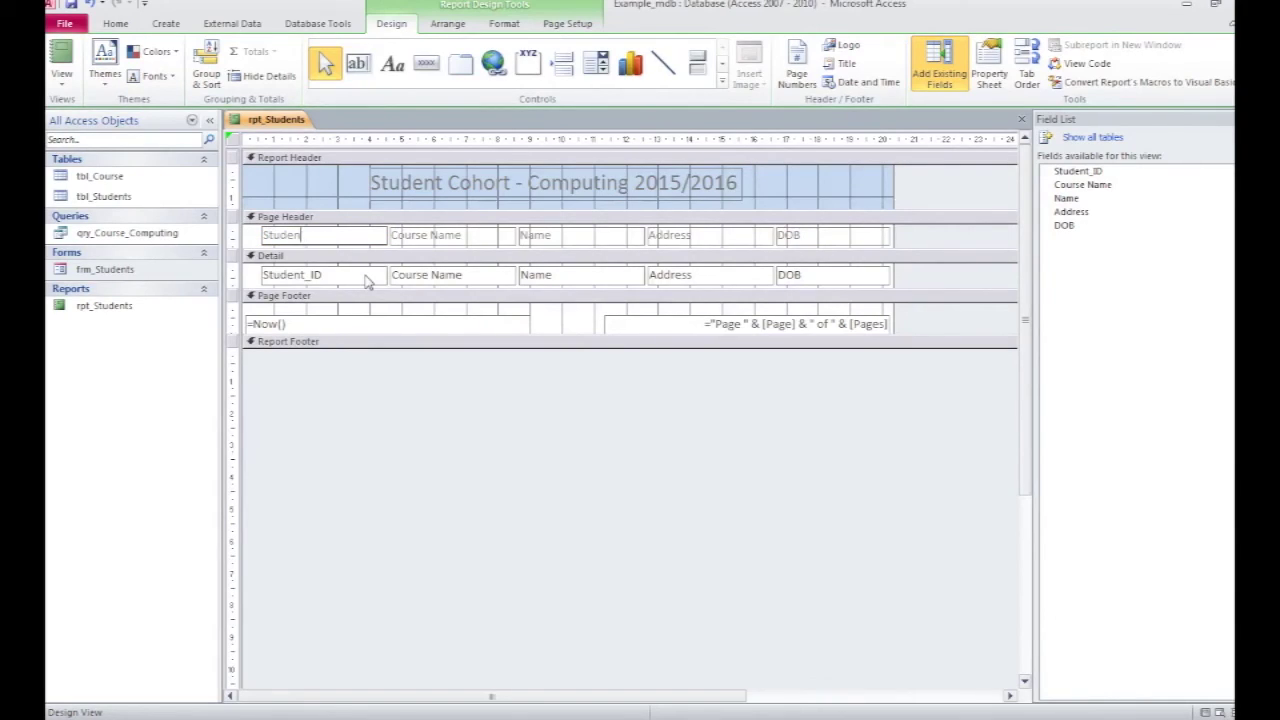
text(t Identification)
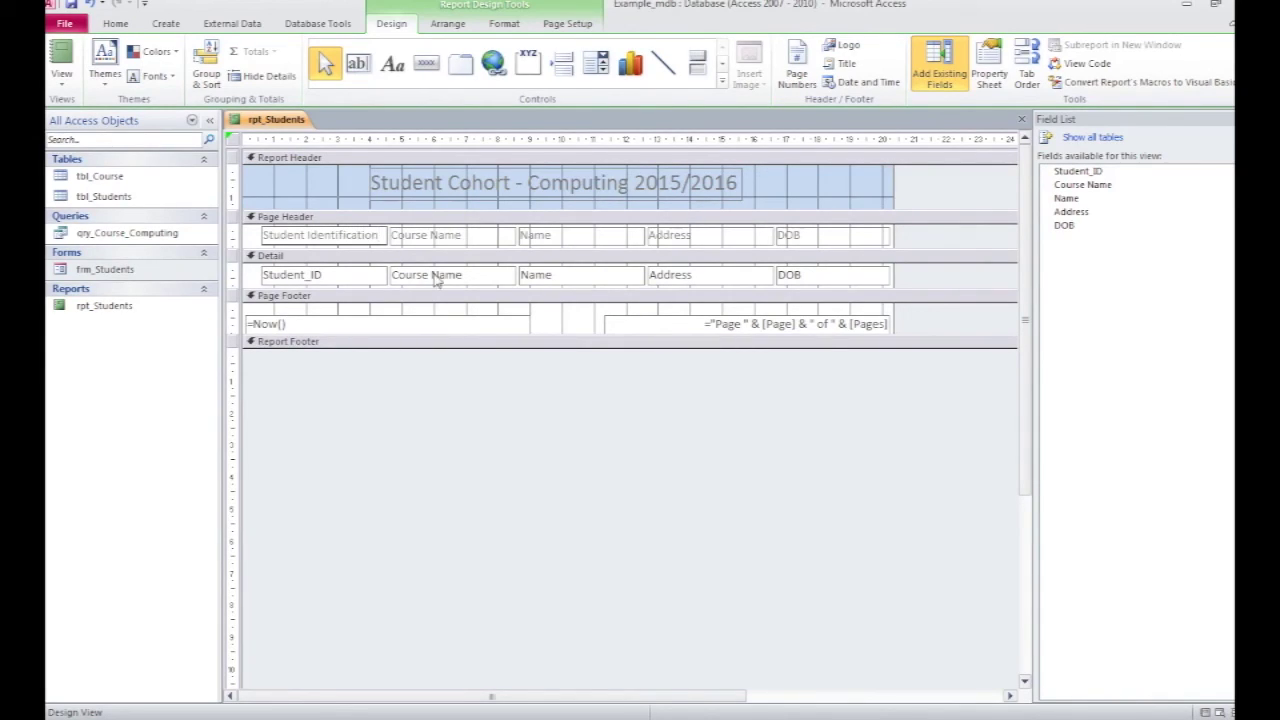
click(231, 158)
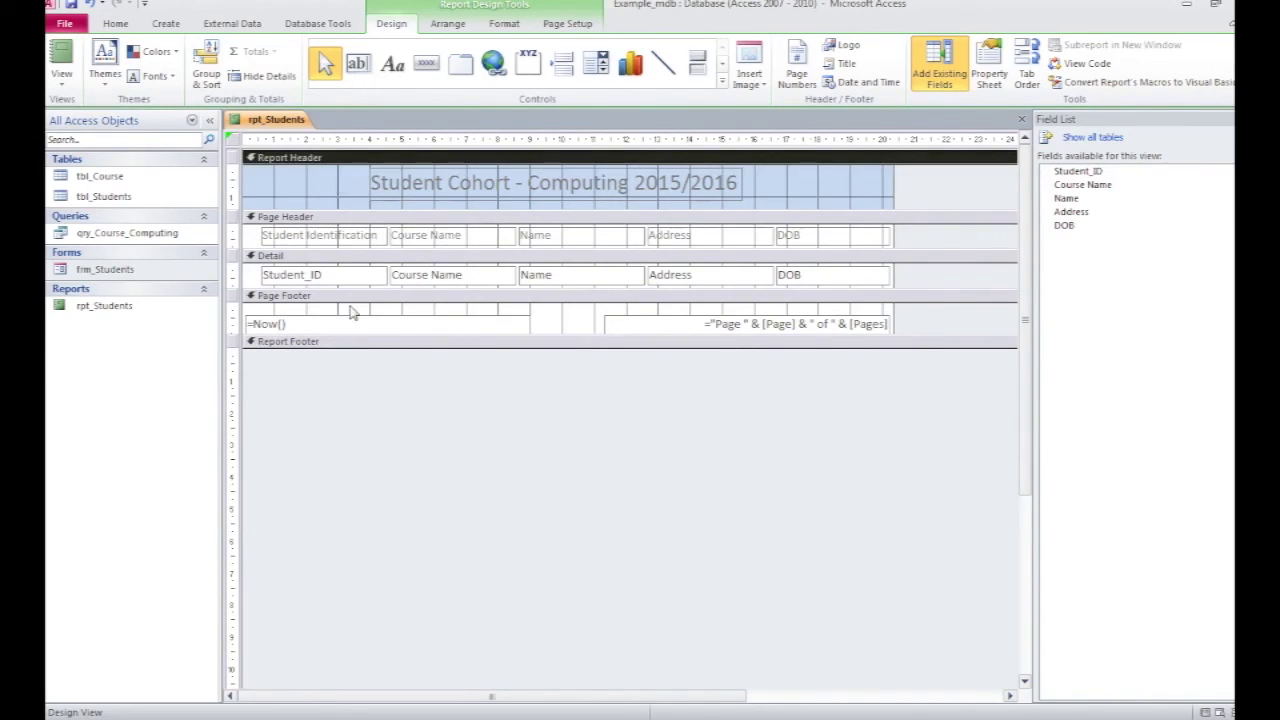
click(64, 62)
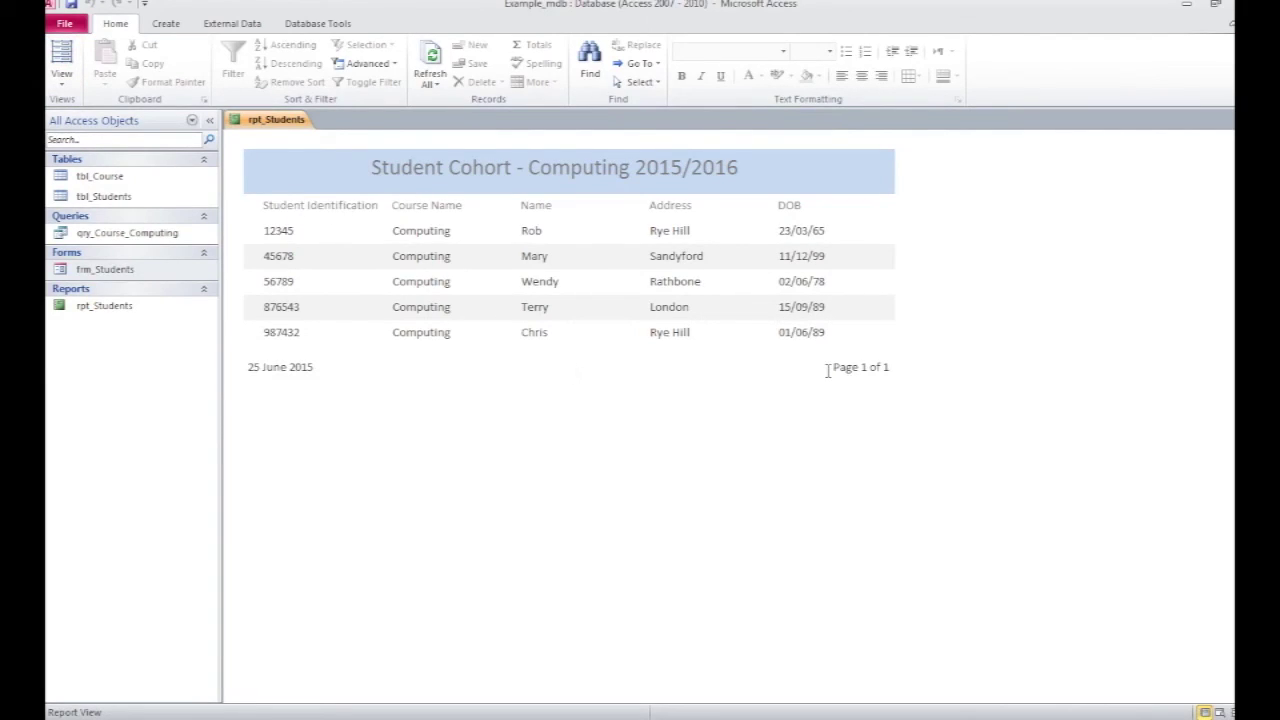